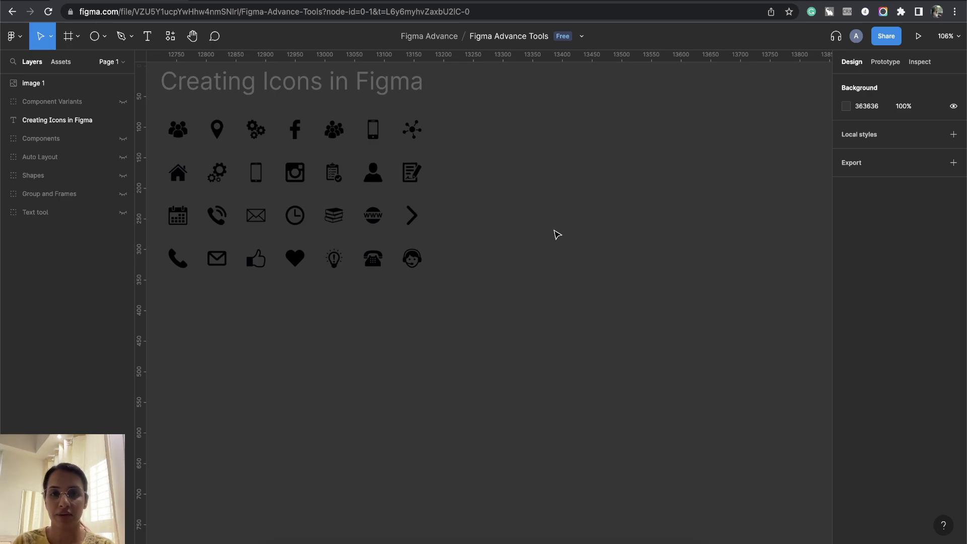
Duplicate the icon sheet image and place the copy in the empty canvas area beside the original
left_click_drag(313, 187, 406, 200)
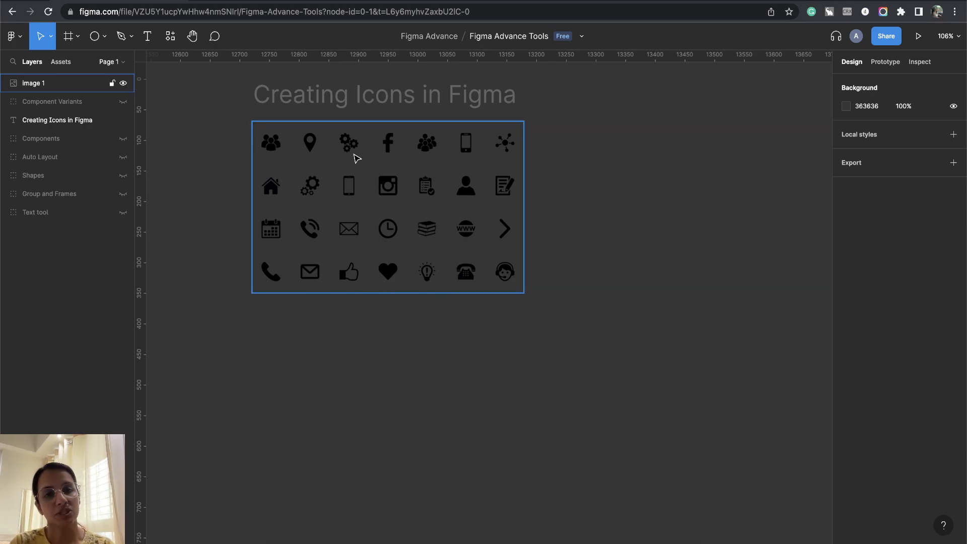
scroll(442, 216, "right", 5)
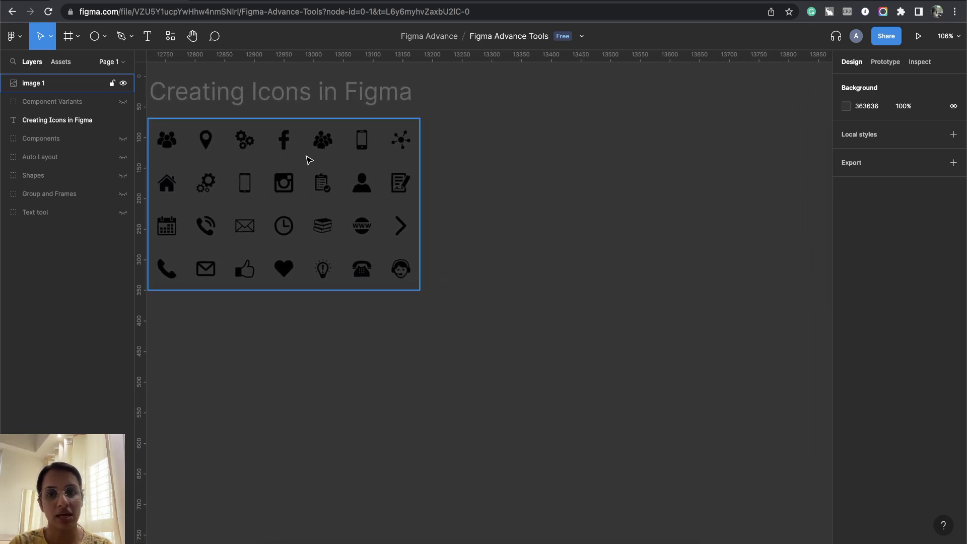
scroll(453, 237, "right", 2)
left_click(332, 192)
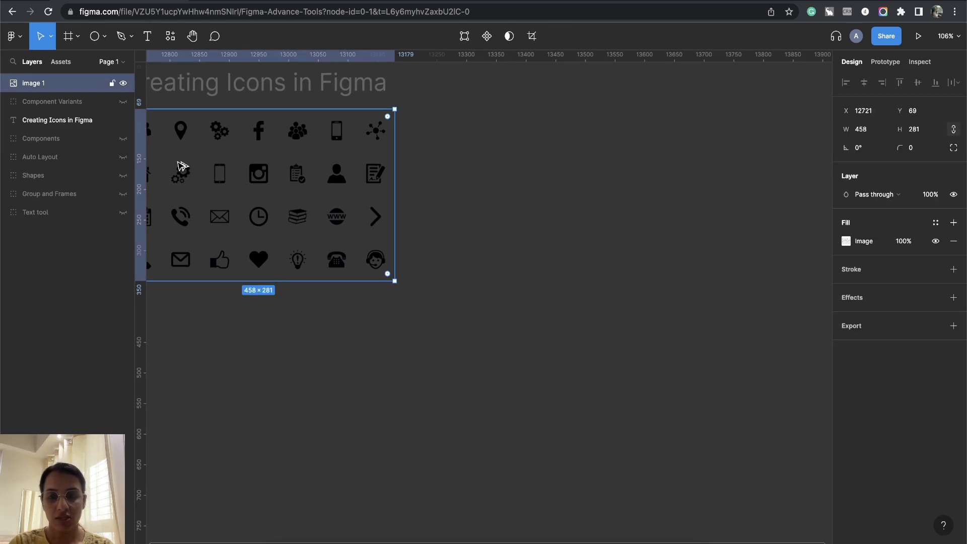
left_click_drag(182, 166, 511, 170)
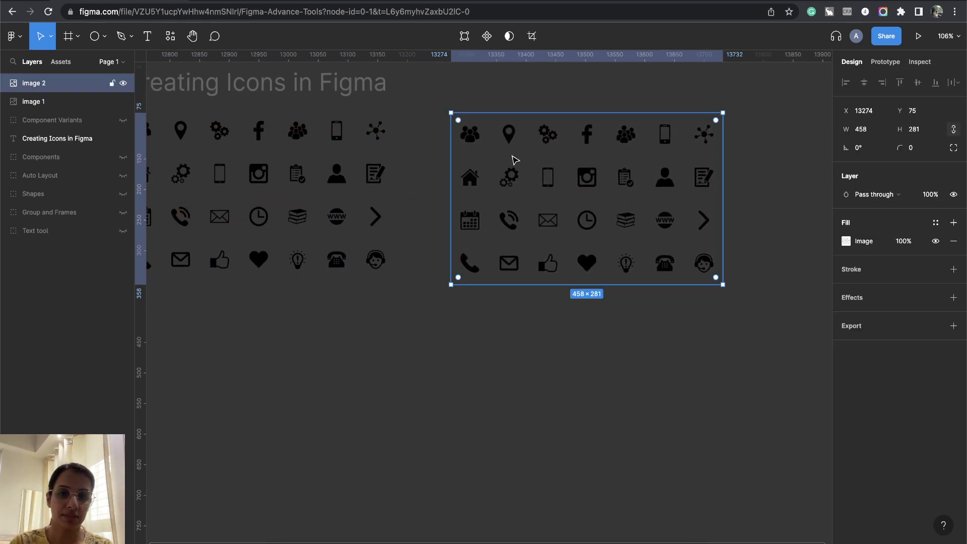
Crop the copied icon sheet down to about 61 × 49 around the calendar icon
scroll(533, 191, "up", 5)
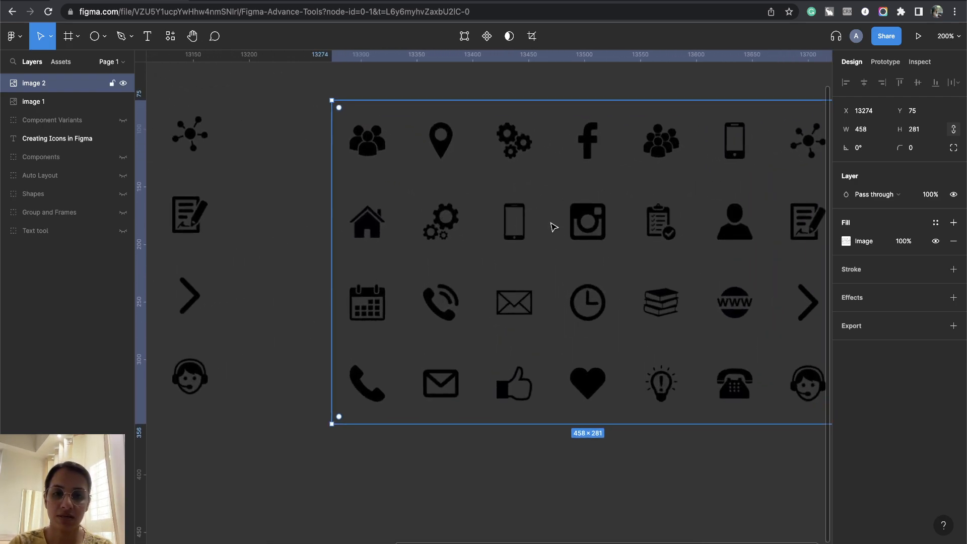
scroll(552, 227, "right", 4)
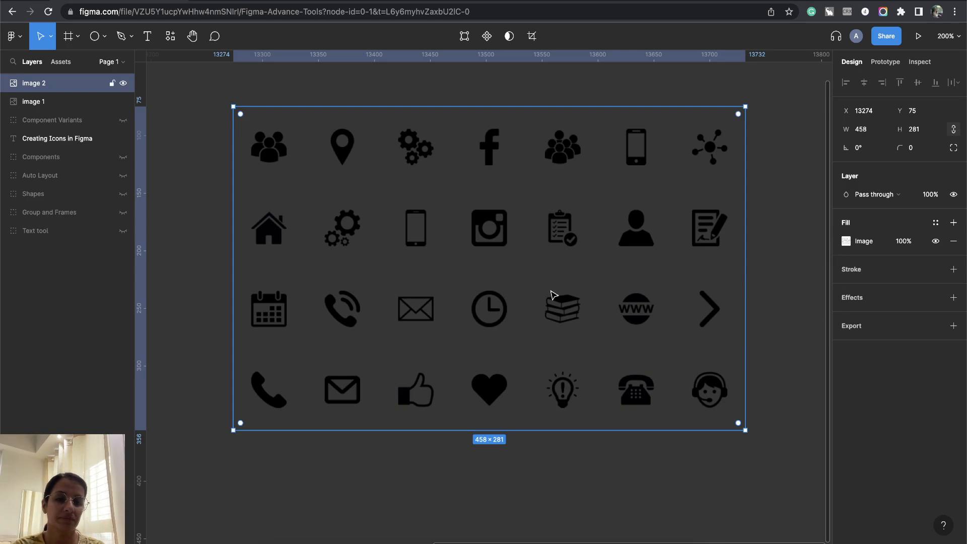
double_click(629, 266)
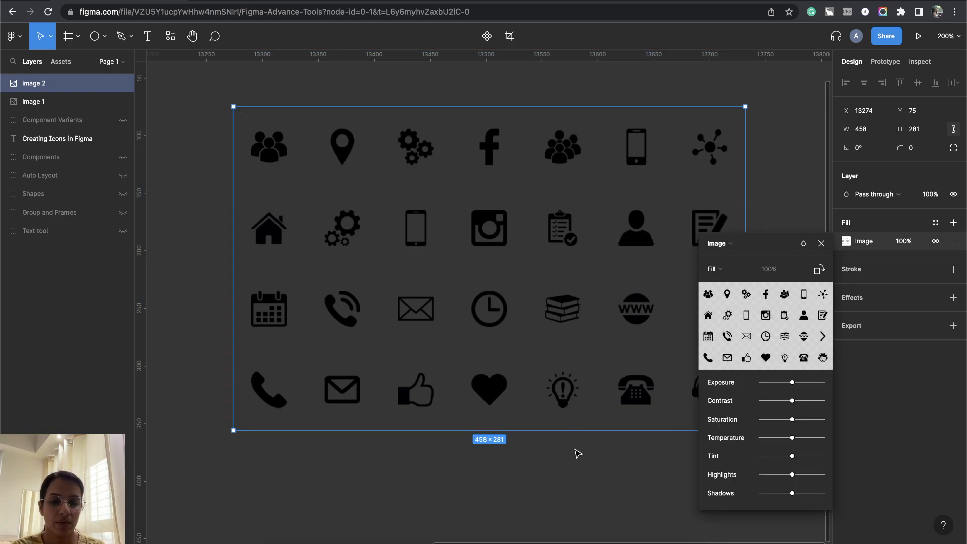
left_click(821, 243)
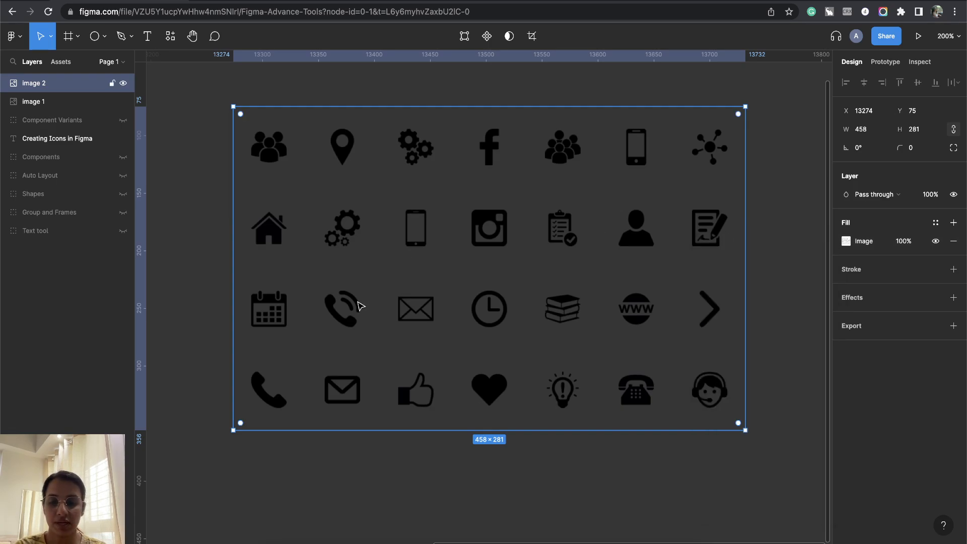
double_click(416, 231)
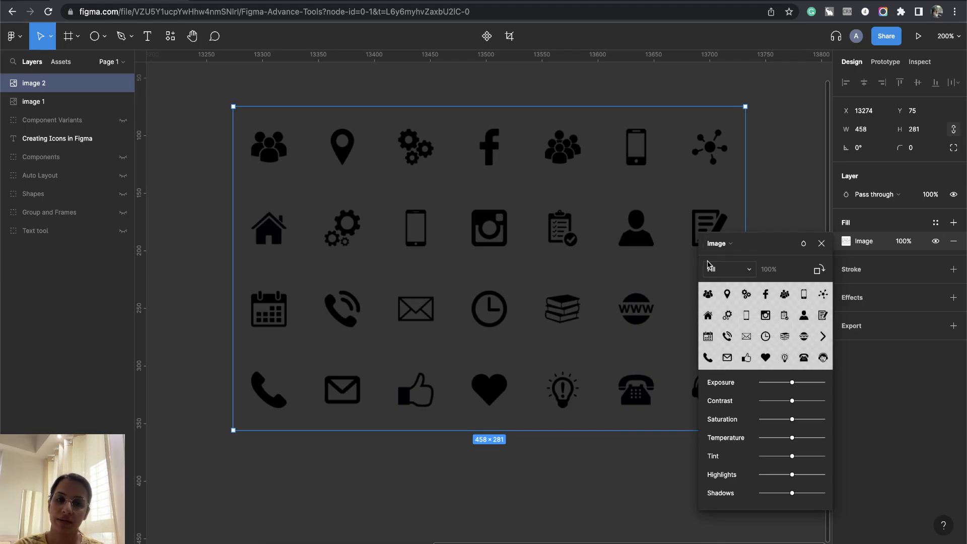
left_click(730, 270)
left_click(732, 299)
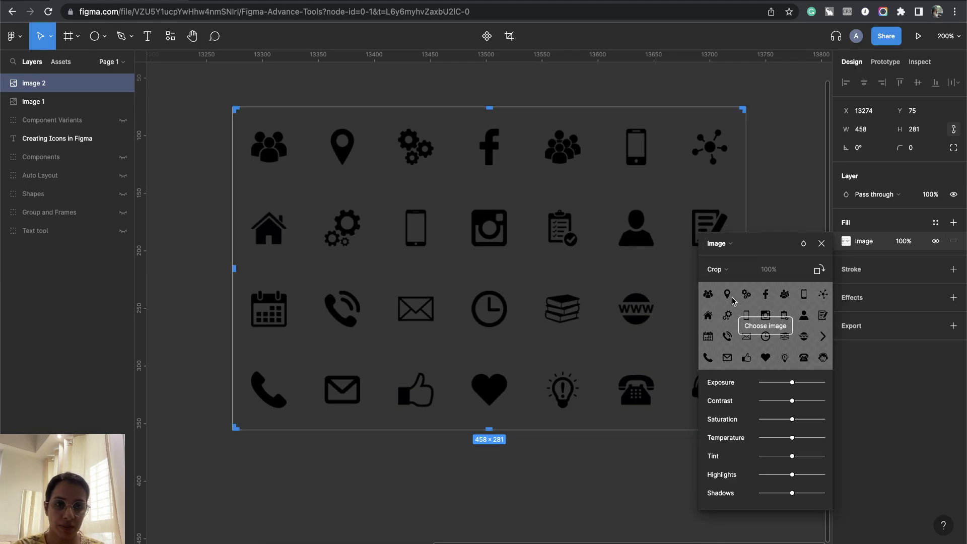
left_click_drag(745, 107, 300, 282)
left_click_drag(273, 431, 271, 334)
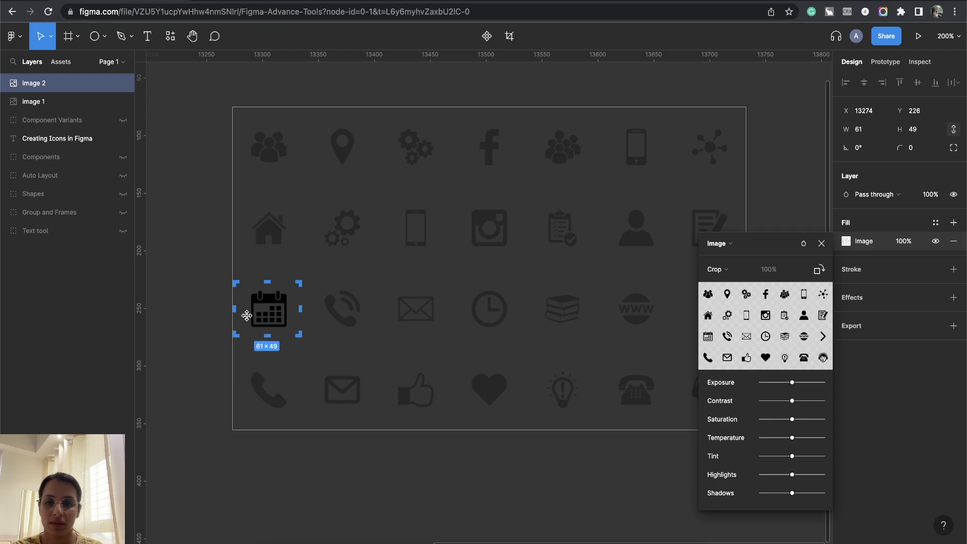
Tighten the crop on all four sides of the calendar icon to about 39 × 37 and finish cropping
scroll(247, 315, "up", 5)
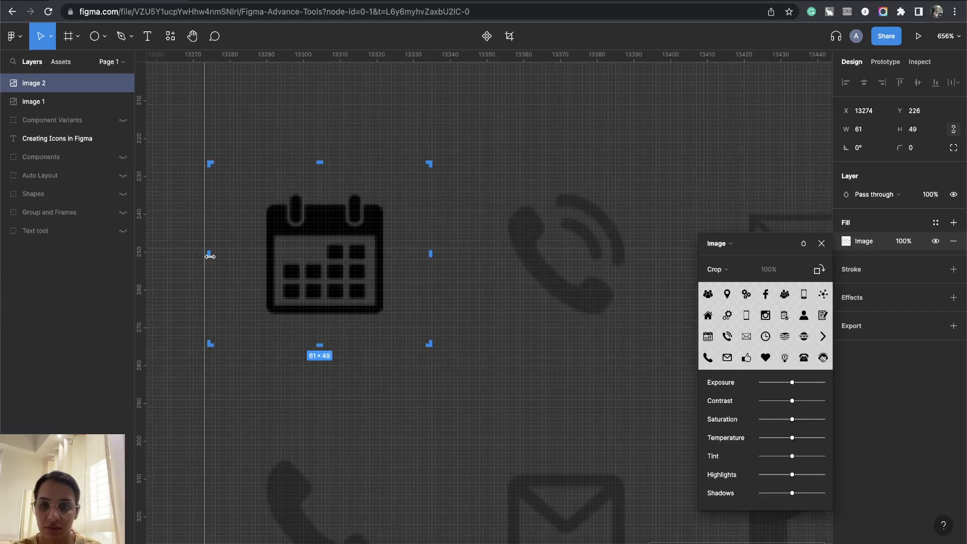
left_click_drag(210, 256, 253, 255)
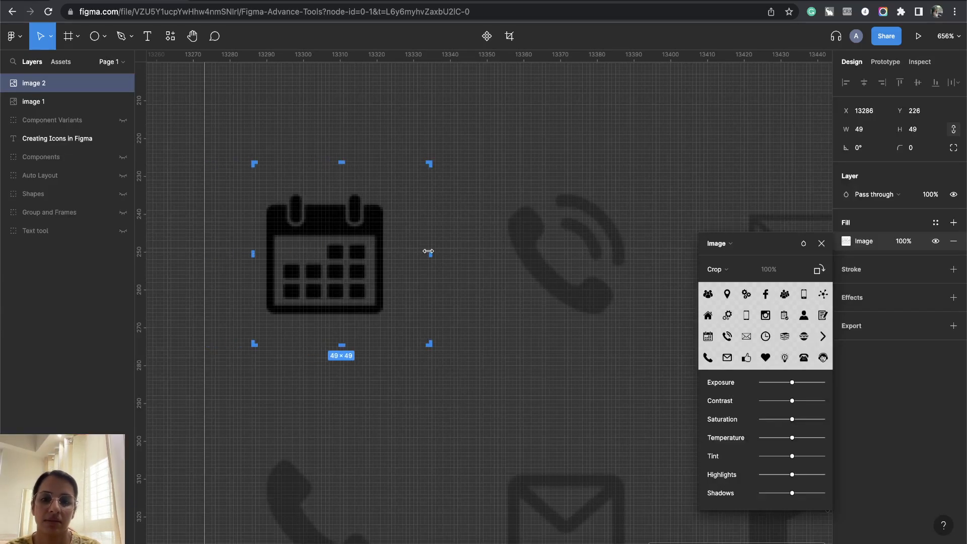
left_click_drag(428, 251, 393, 250)
left_click_drag(322, 345, 326, 327)
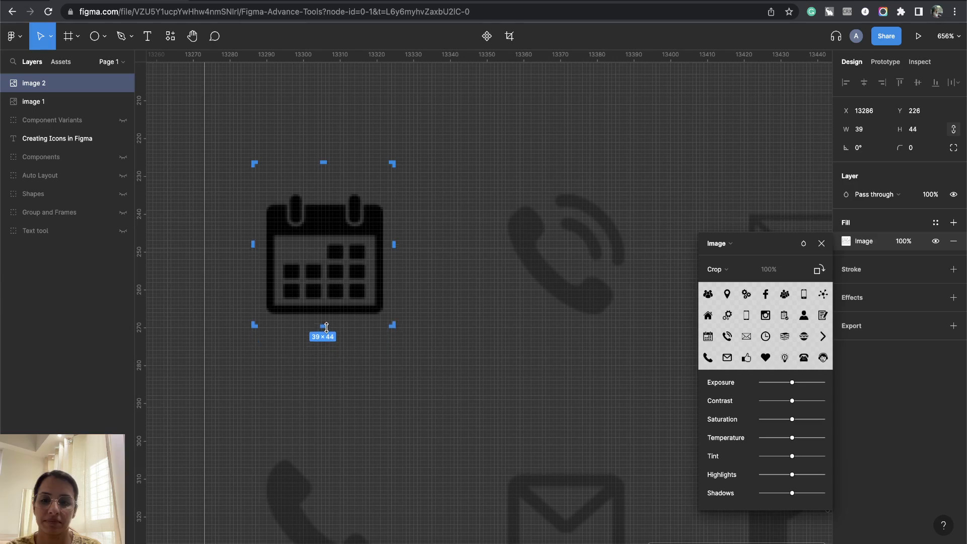
left_click_drag(323, 163, 326, 188)
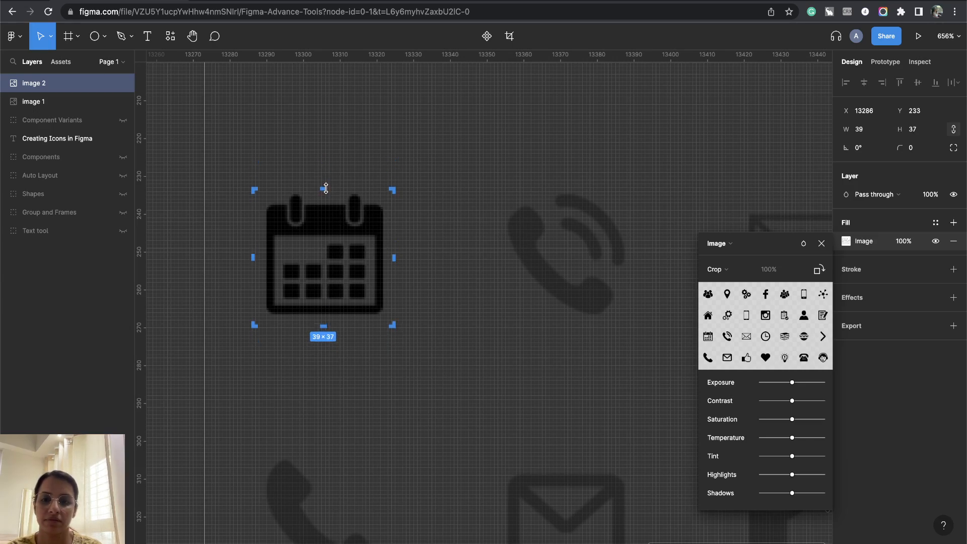
left_click(821, 243)
left_click(485, 330)
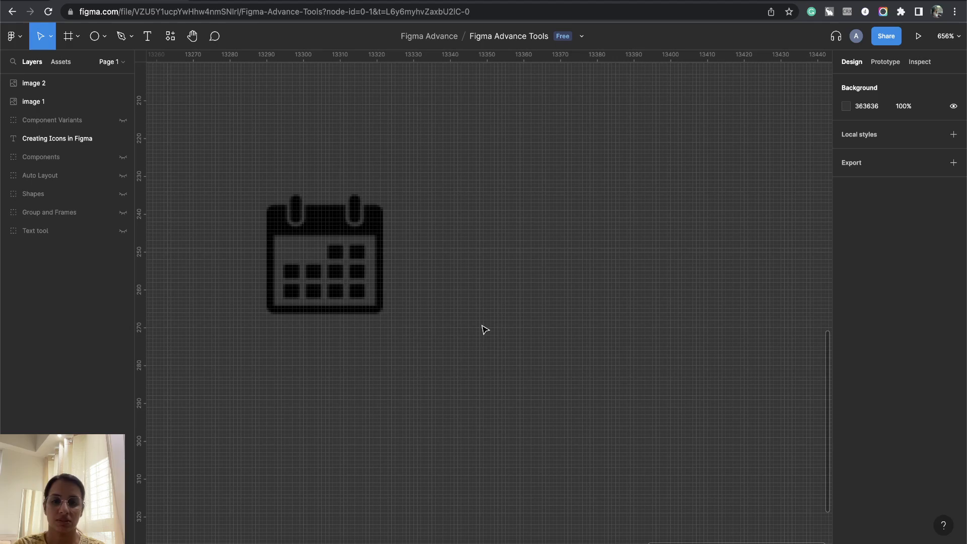
Enlarge the cropped calendar image to about 198 × 188 and move it up beside the icon sheet
scroll(482, 326, "down", 5)
left_click(422, 301)
left_click_drag(453, 327, 643, 438)
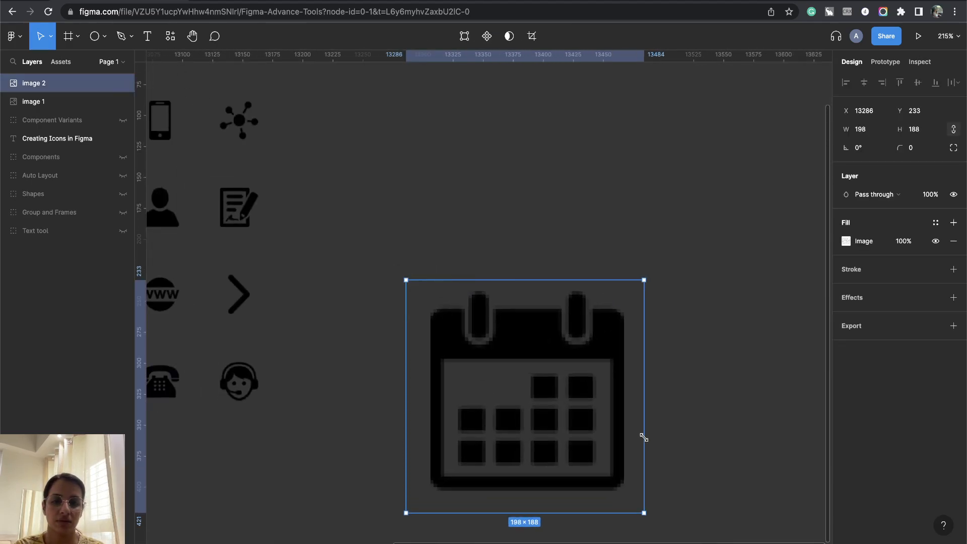
scroll(671, 378, "right", 3)
left_click_drag(390, 454, 360, 239)
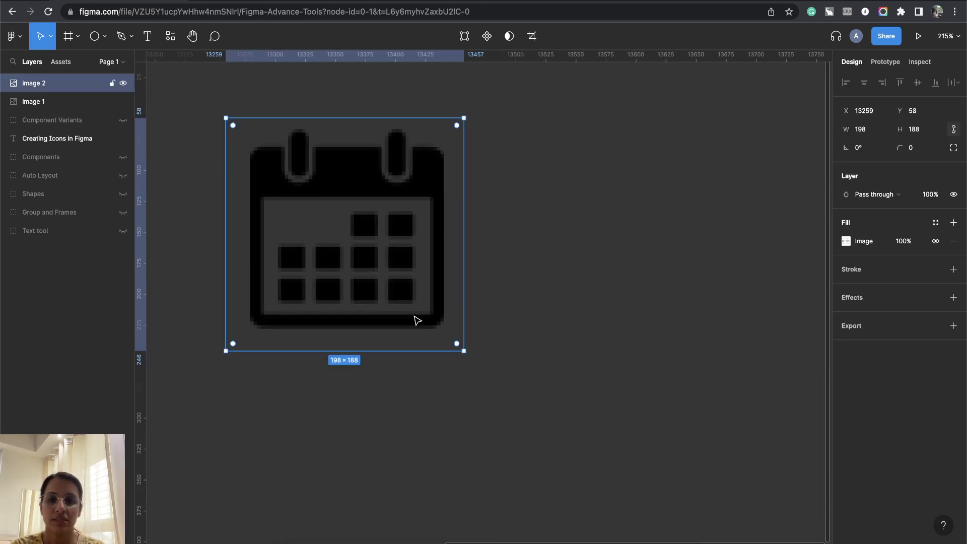
Draw a rectangle about 163 × 150 covering the calendar icon's outer body
scroll(417, 320, "down", 5)
scroll(421, 313, "up", 5)
scroll(513, 338, "up", 2)
scroll(514, 338, "left", 2)
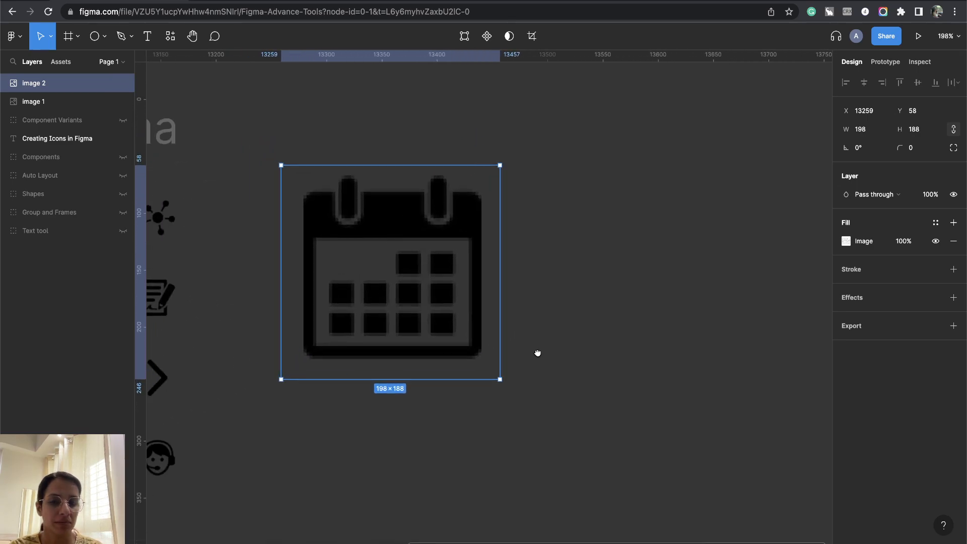
key("shift+2")
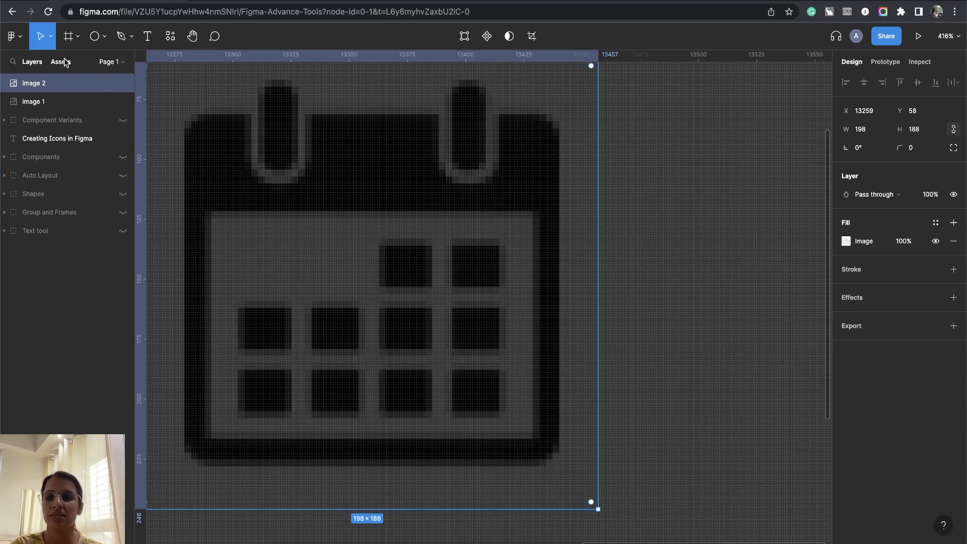
left_click(94, 36)
left_click(106, 38)
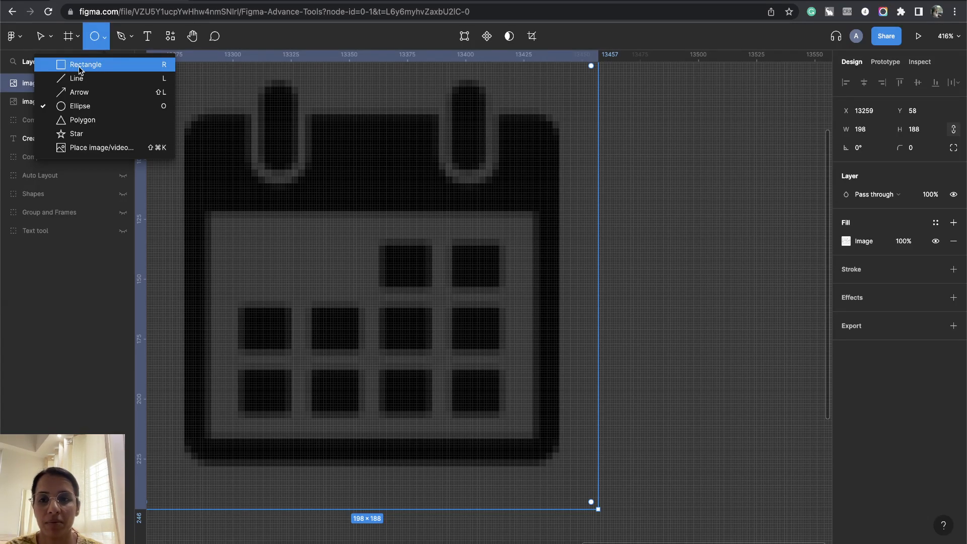
left_click(79, 69)
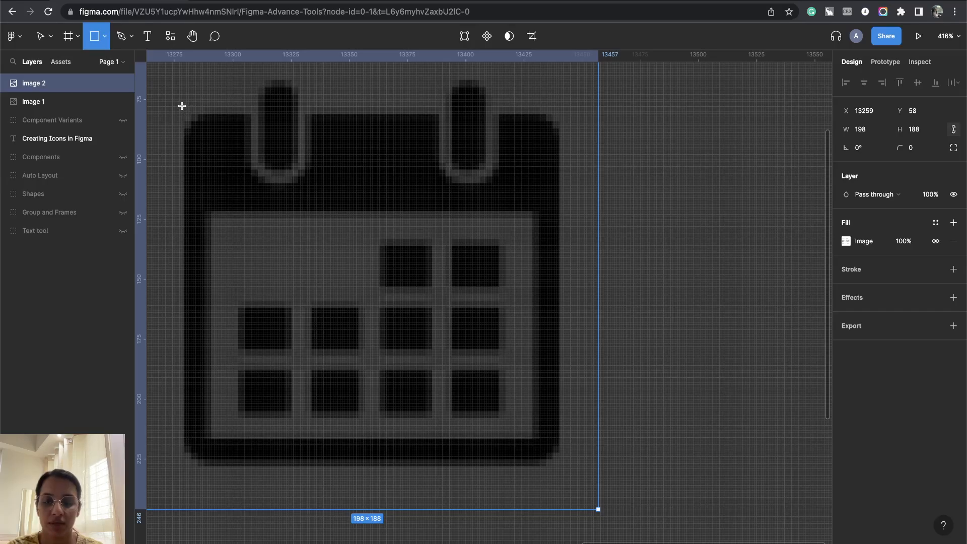
left_click_drag(182, 106, 562, 468)
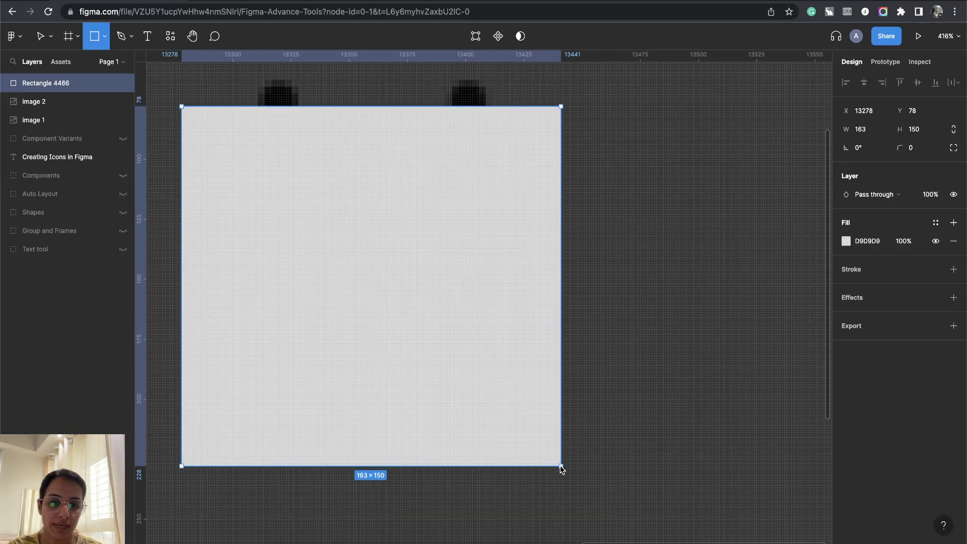
Set the corner radius of the calendar body rectangle to 12
left_click(900, 147)
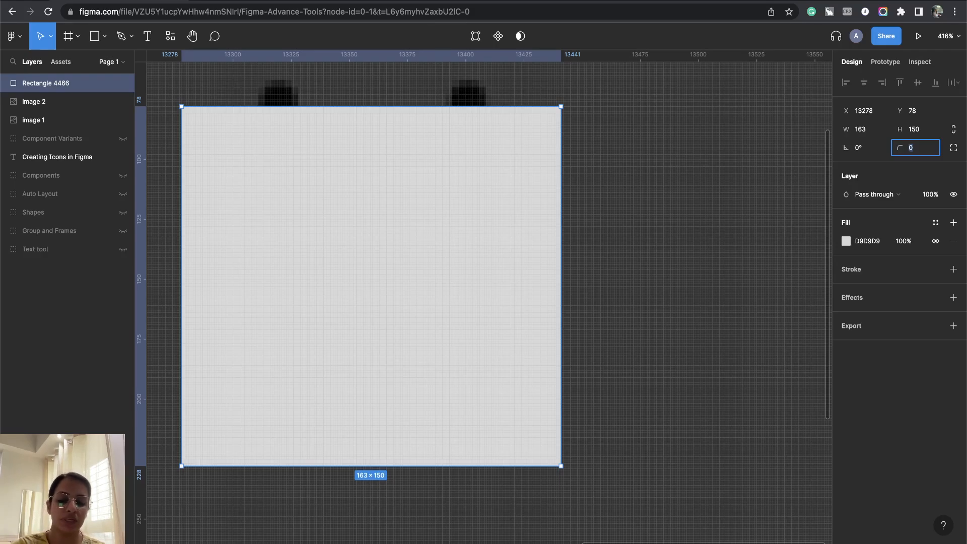
type("4")
key("Return")
left_click(922, 149)
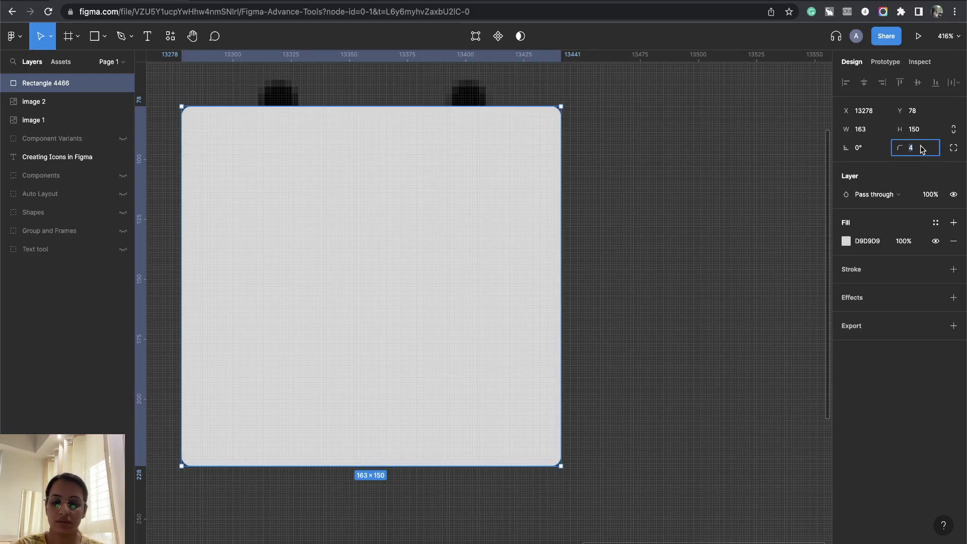
type("12")
key("Return")
left_click(658, 179)
Move the rounded rectangle to the right of the calendar reference at the same height, leaving a gap between them
left_click(320, 258)
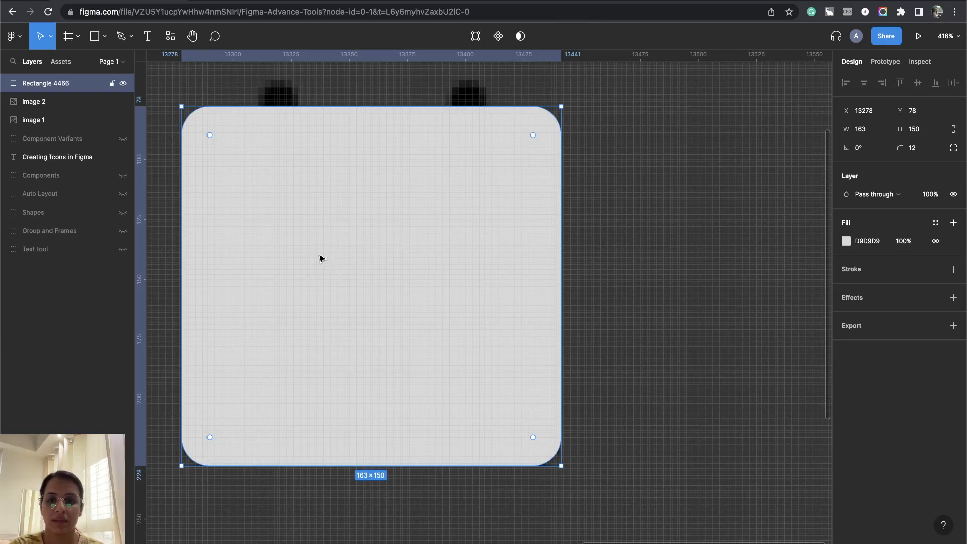
left_click_drag(320, 259, 730, 290)
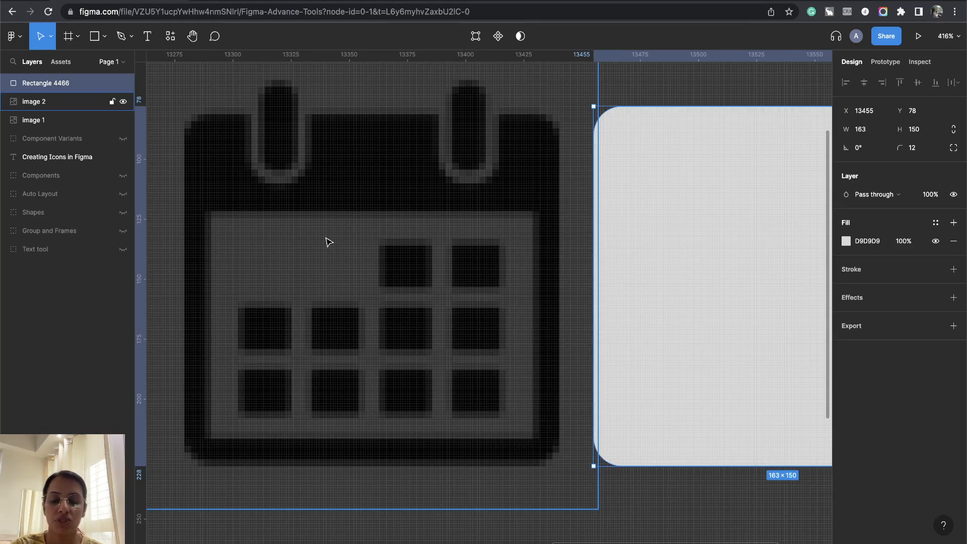
scroll(629, 221, "right", 5)
scroll(534, 243, "down", 5)
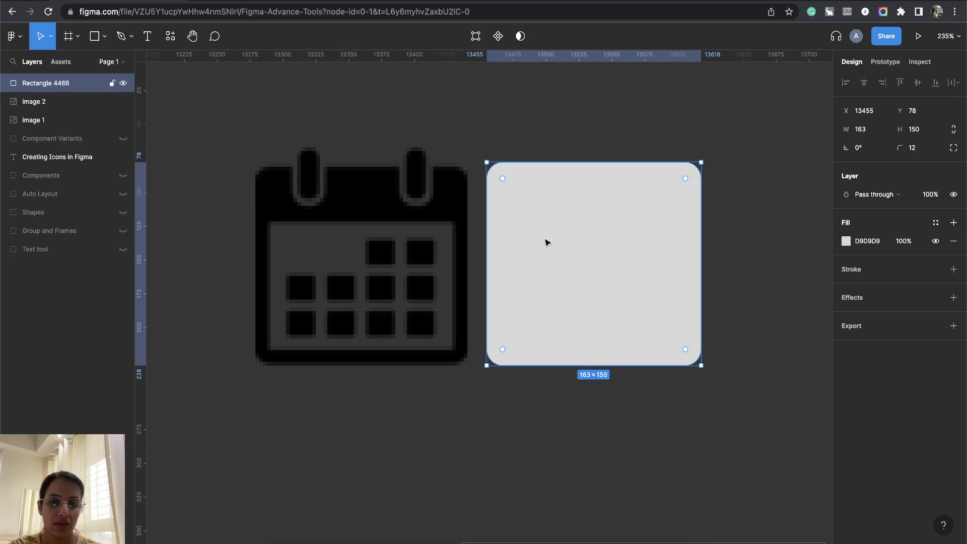
mouse_move(650, 276)
left_mouse_down()
mouse_move(418, 277)
mouse_move(656, 270)
left_mouse_up()
Draw a second rectangle about 140 × 93 over the inner date area of the calendar reference
left_click(106, 36)
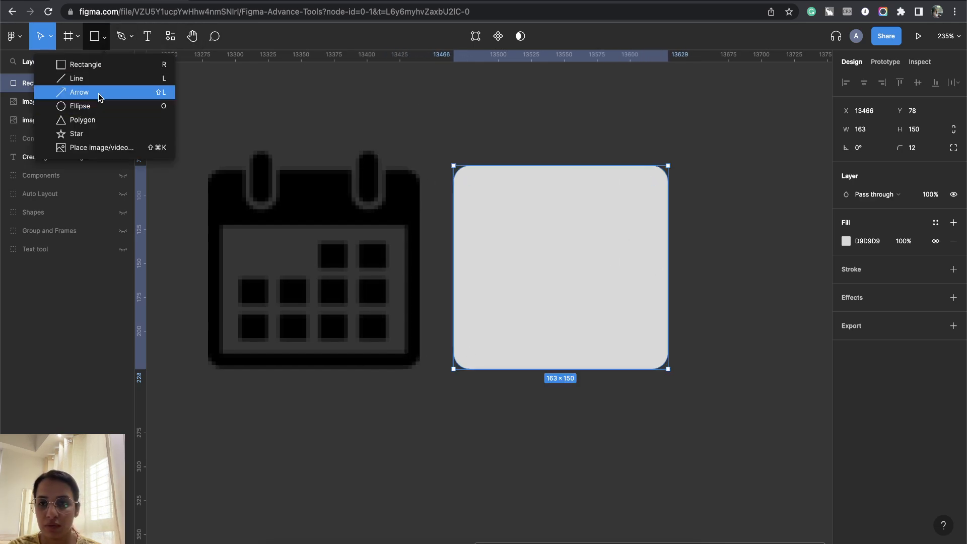
left_click(97, 65)
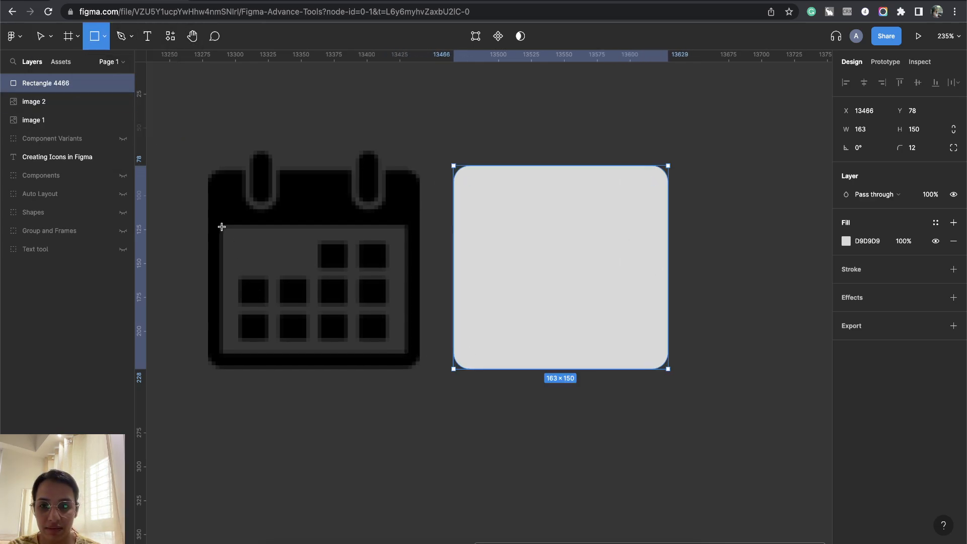
mouse_move(221, 227)
left_mouse_down()
mouse_move(395, 399)
mouse_move(409, 317)
mouse_move(406, 353)
left_mouse_up()
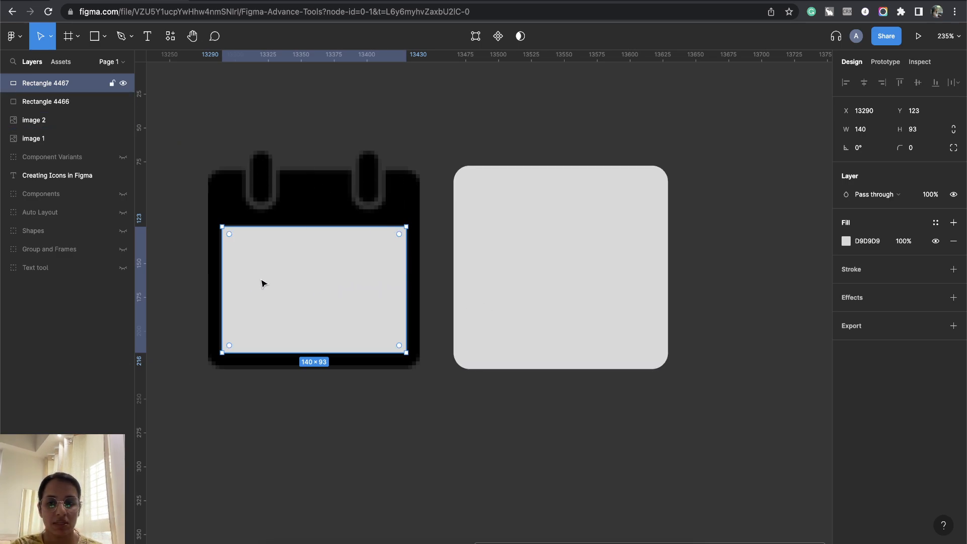
Change the inner rectangle's fill to the darker grey A7A7A7
left_click(846, 241)
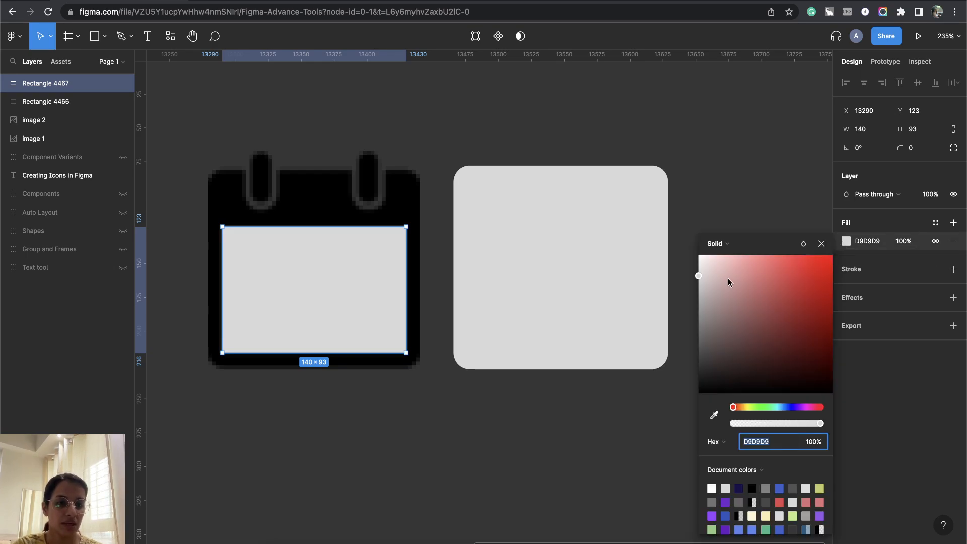
left_click_drag(729, 282, 693, 307)
left_click(358, 286)
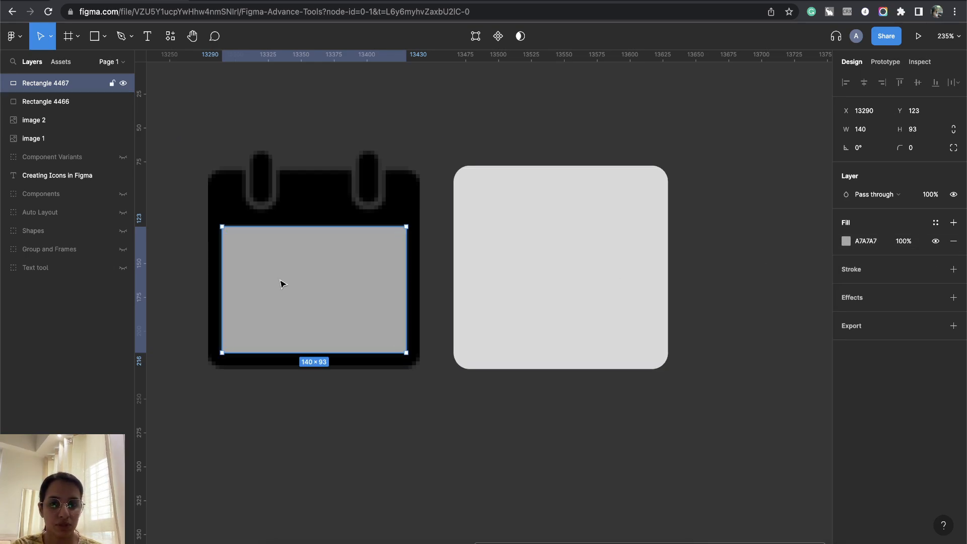
Move the grey inner rectangle onto the rounded calendar body, placing it at X 13478, Y 123
left_click_drag(281, 284, 531, 281)
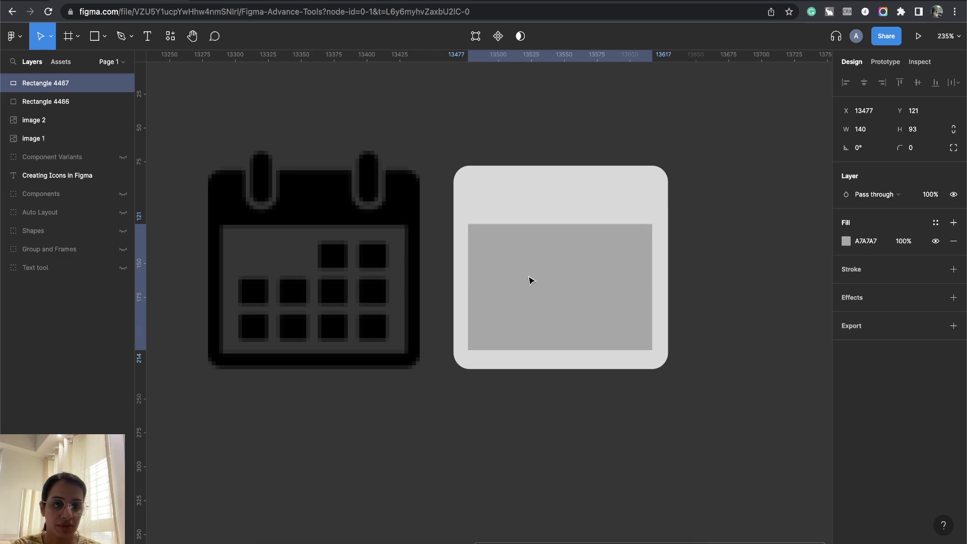
left_click_drag(444, 145, 752, 422)
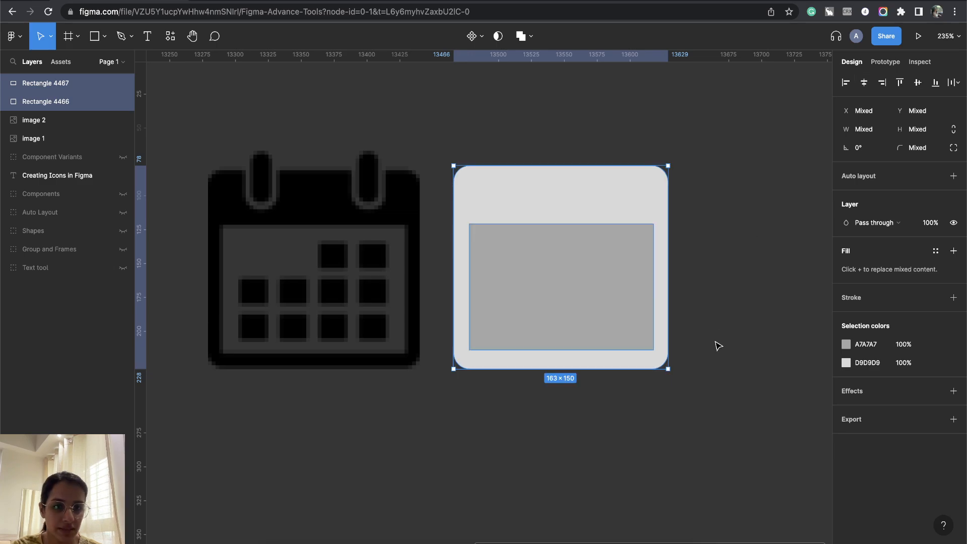
left_click(610, 337)
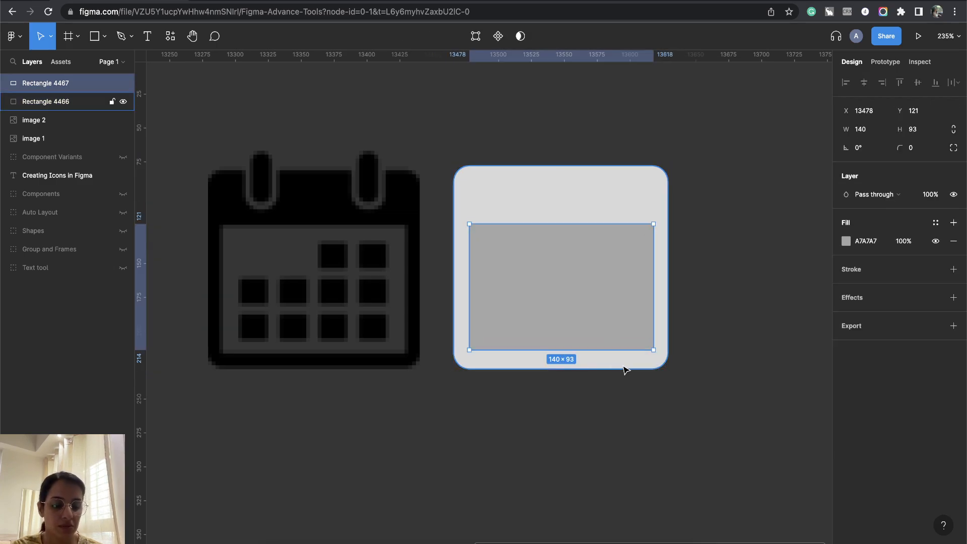
key("Down")
key("Down")
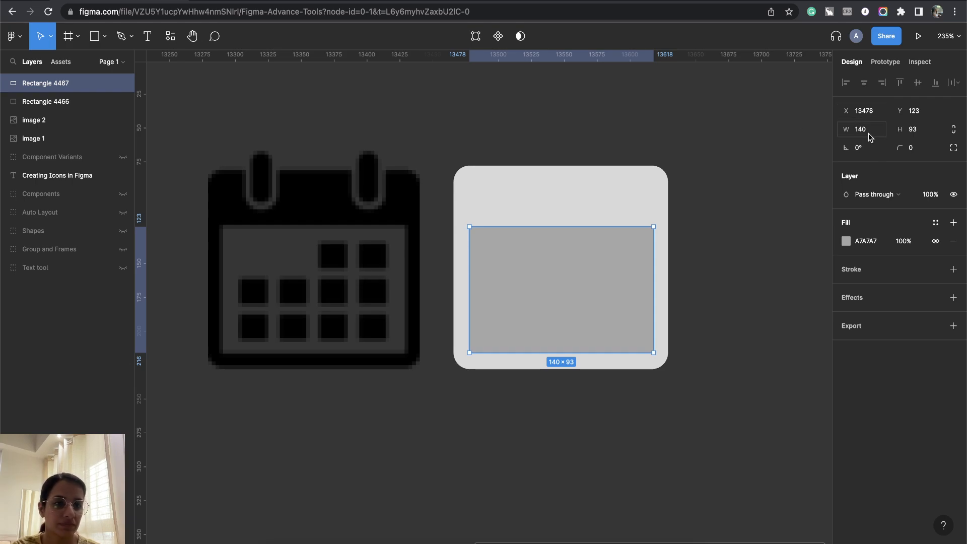
Set the width of the rounded calendar body rectangle to 164
left_click(867, 131)
left_click(643, 201)
left_click(864, 130)
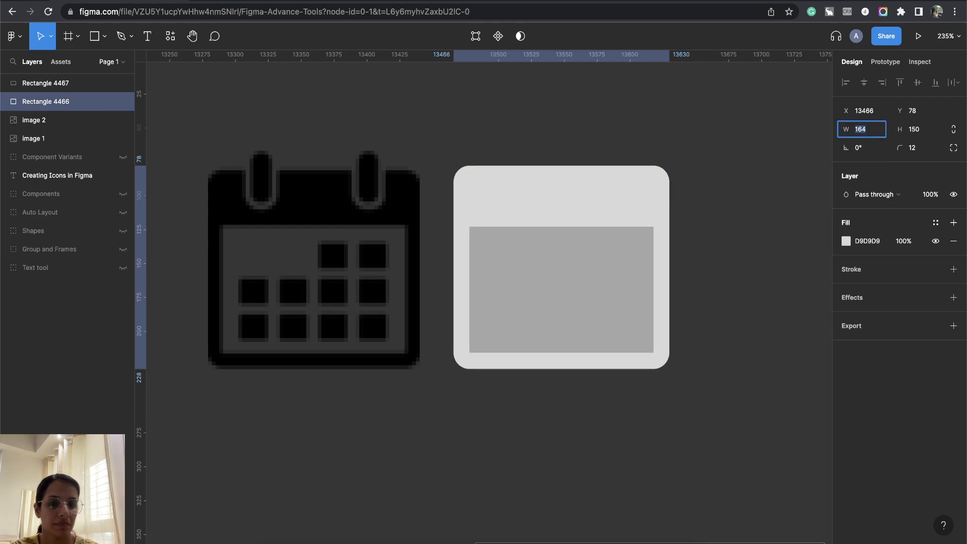
left_click(690, 422)
Measure the inner rectangle's margins to all four edges of the calendar body
left_click(632, 341)
key("alt")
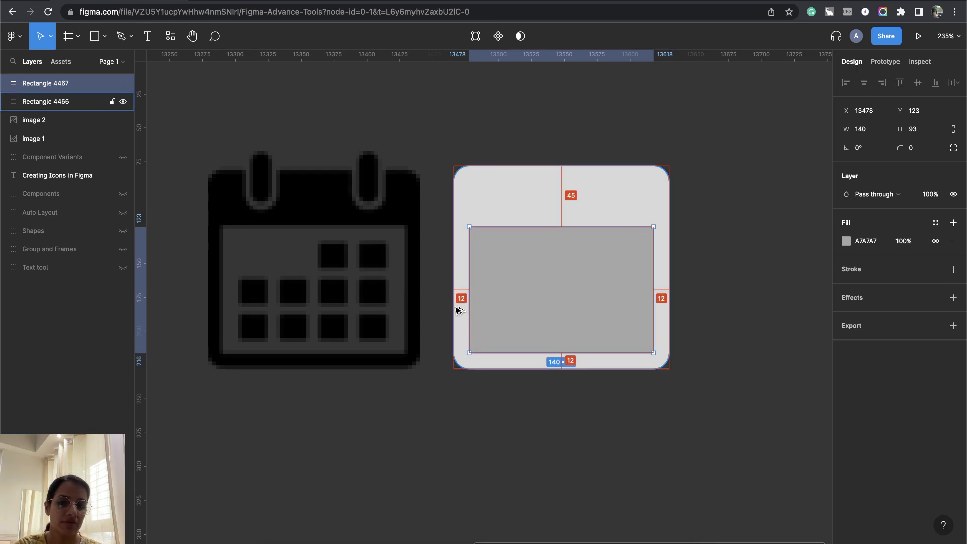
left_click(696, 313)
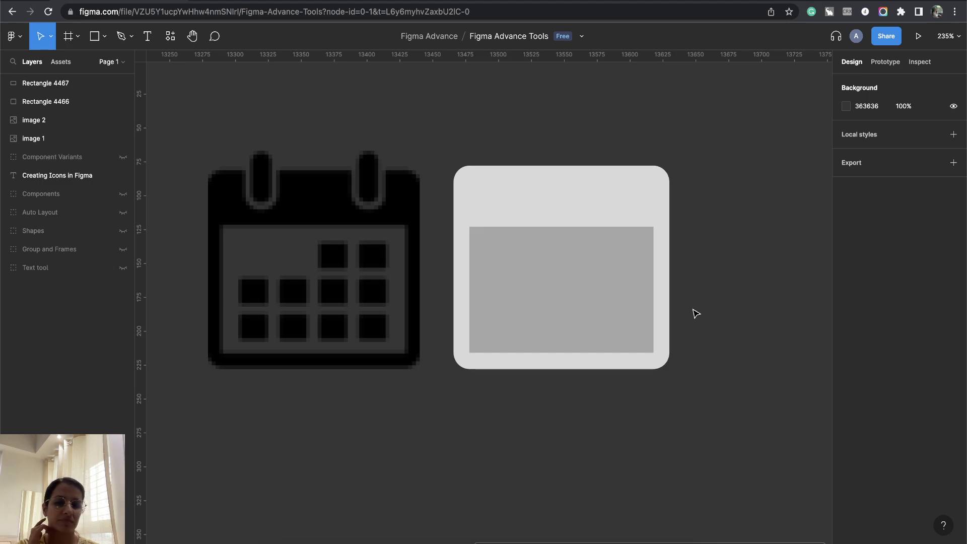
left_click(583, 273)
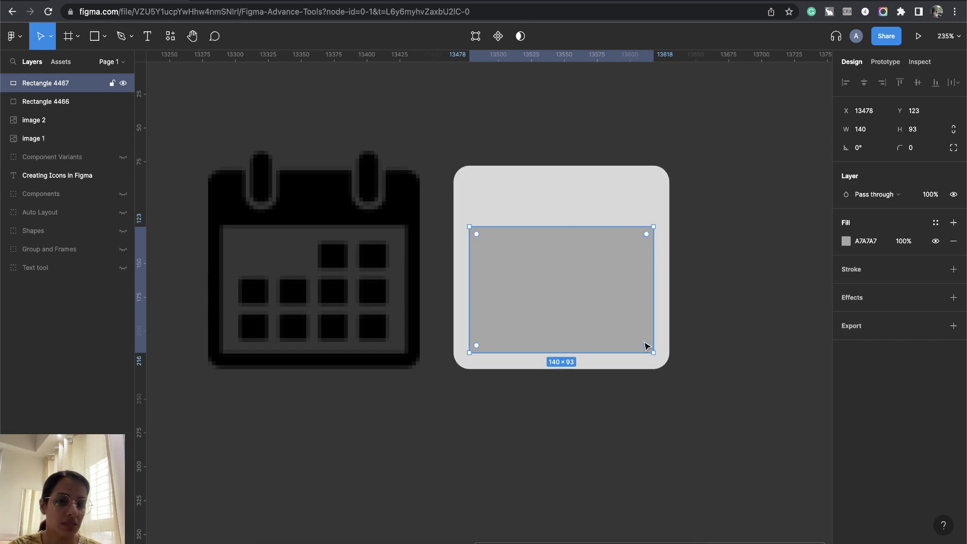
left_click(715, 269)
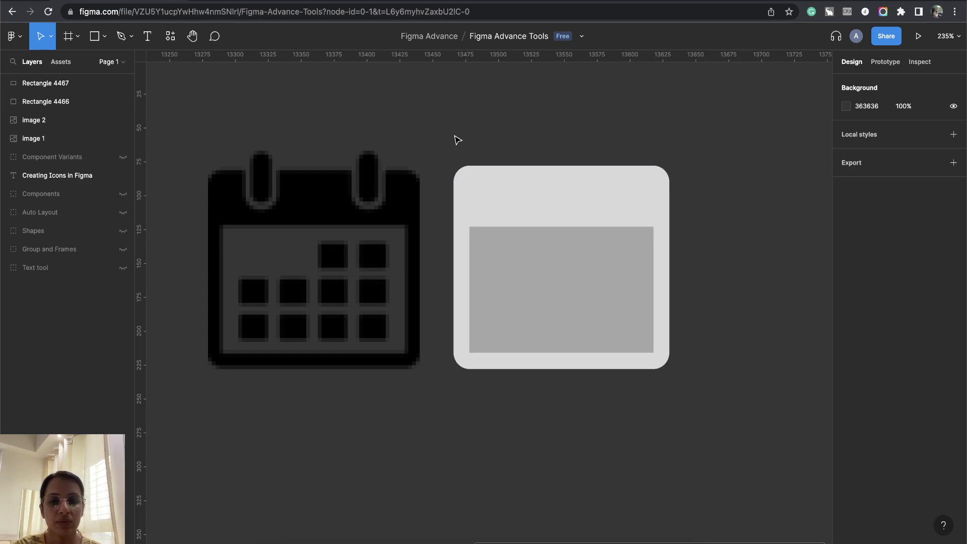
Select both rectangles and subtract the inner one from the rounded calendar body
left_click_drag(442, 158, 459, 183)
key("super+z")
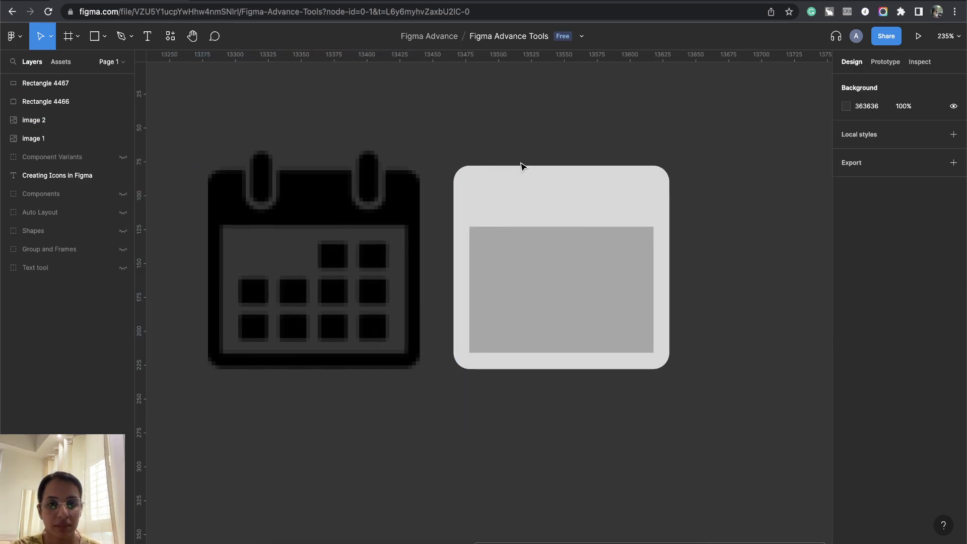
left_click_drag(520, 164, 513, 287)
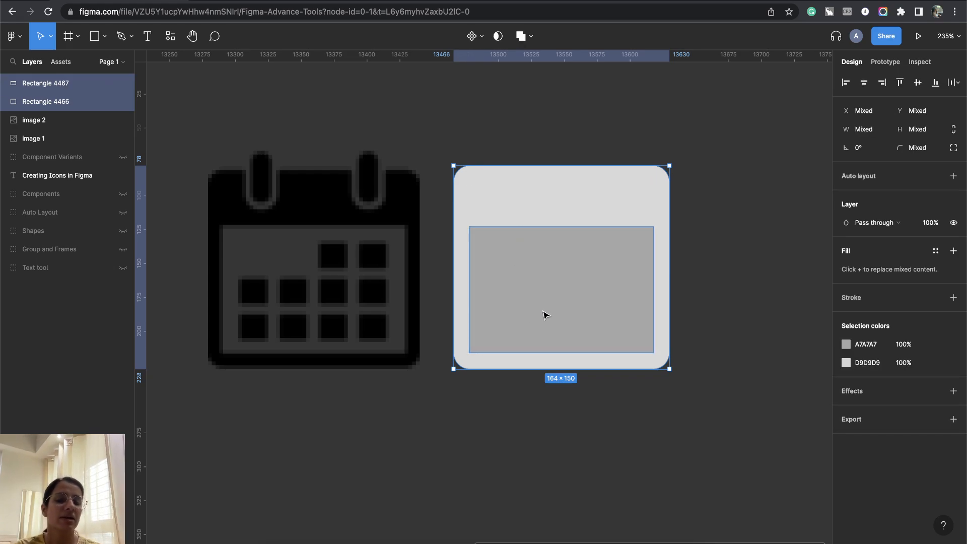
left_click(532, 36)
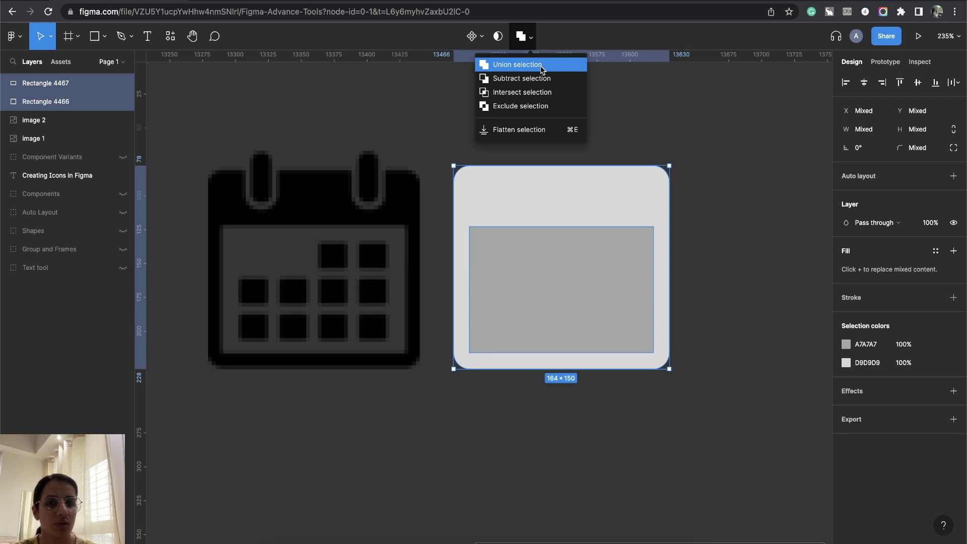
left_click(520, 82)
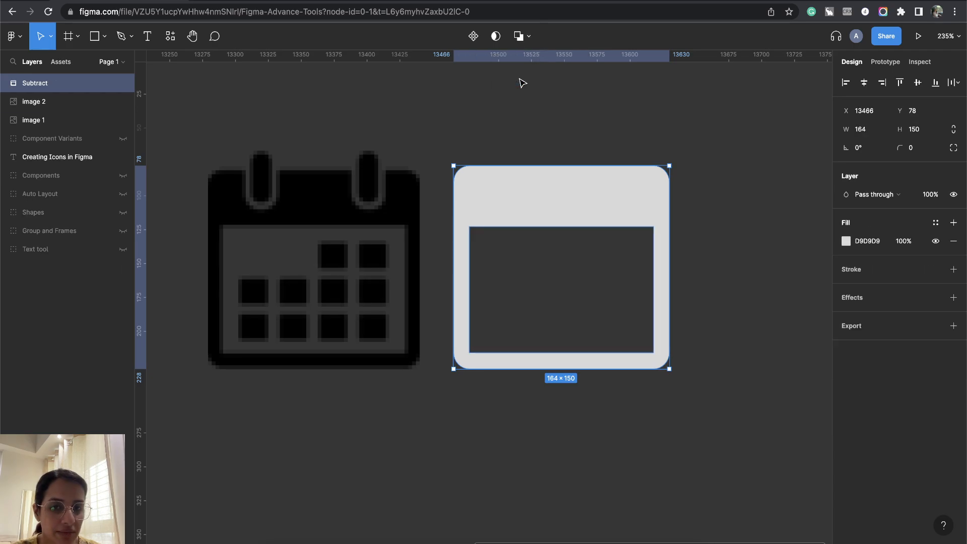
Move the subtracted calendar shape around as a test and release it back into two separate rectangles
left_click(590, 113)
left_click(551, 213)
left_click_drag(554, 209, 494, 187)
left_click_drag(511, 195, 613, 195)
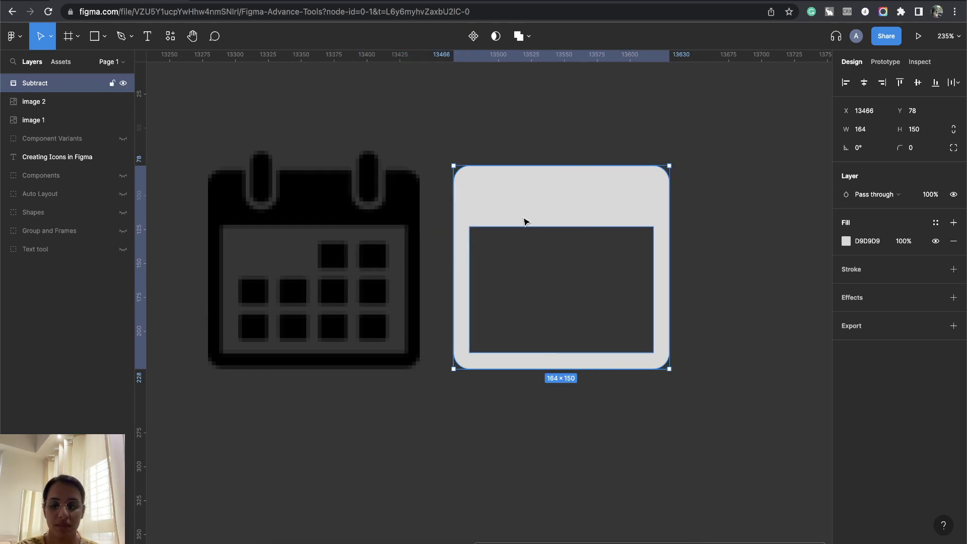
key("Escape")
left_click(612, 367)
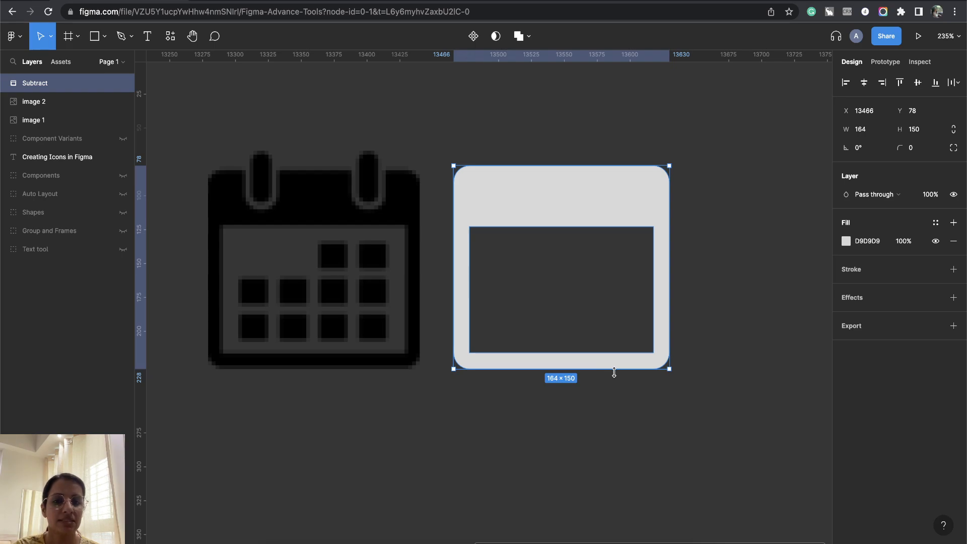
key("shift+super+g")
Try Union on the two calendar rectangles and release the result back into separate rectangles
left_click(521, 37)
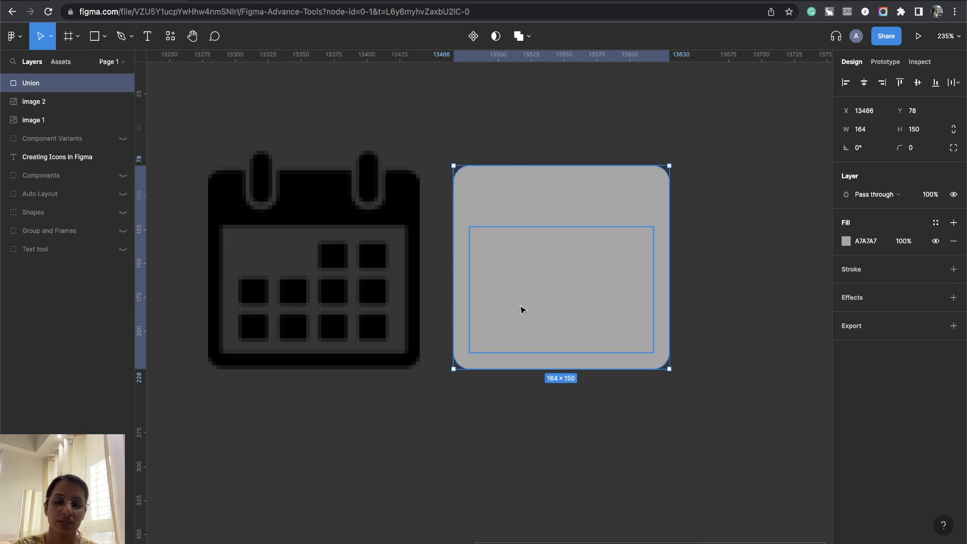
key("shift+super+g")
key("Escape")
left_click_drag(492, 129, 676, 441)
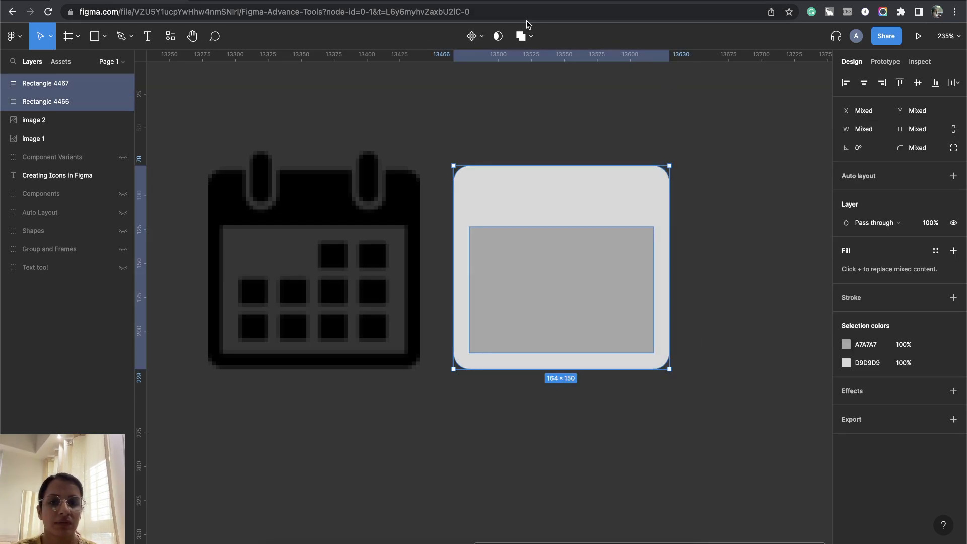
left_click(520, 35)
left_click(523, 36)
left_click(564, 65)
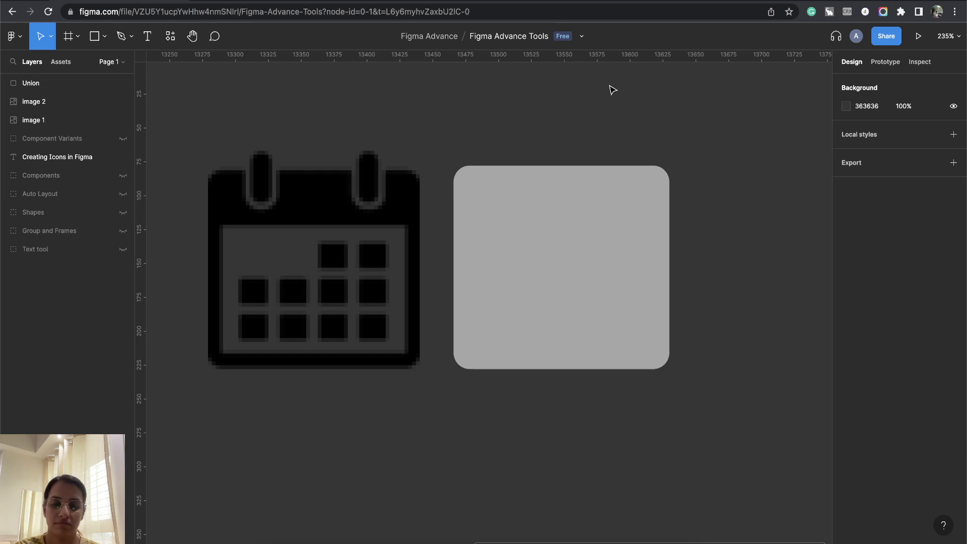
key("shift+super+g")
key("Escape")
Try Intersect on the two calendar rectangles and undo it
left_click_drag(466, 145, 680, 369)
left_click(533, 39)
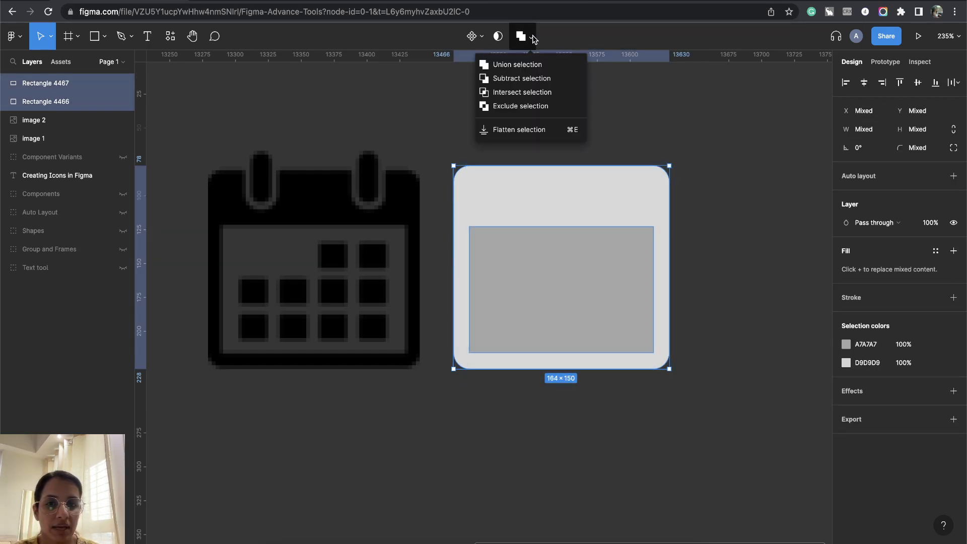
left_click(539, 98)
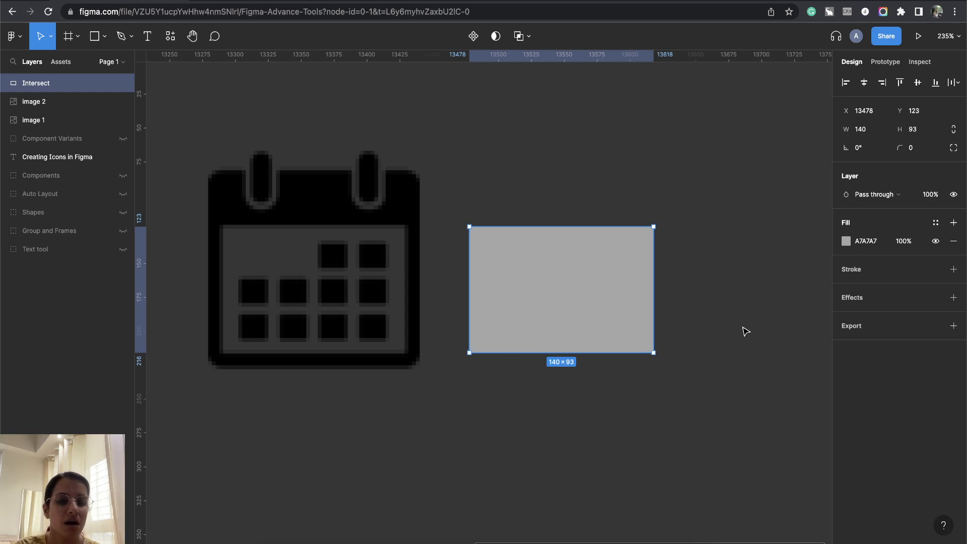
key("super+z")
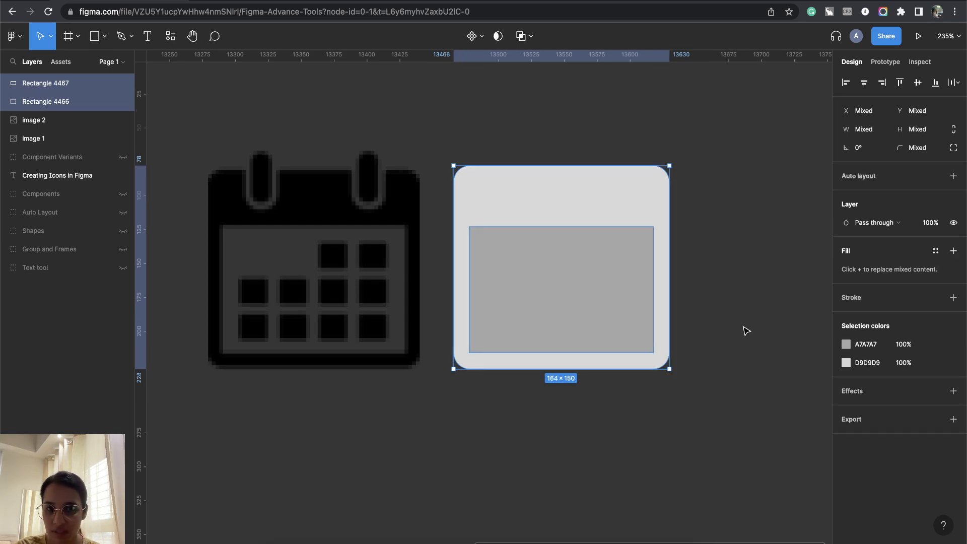
Combine the inner rectangle and the rounded body with Exclude to cut out the date area
left_click(531, 38)
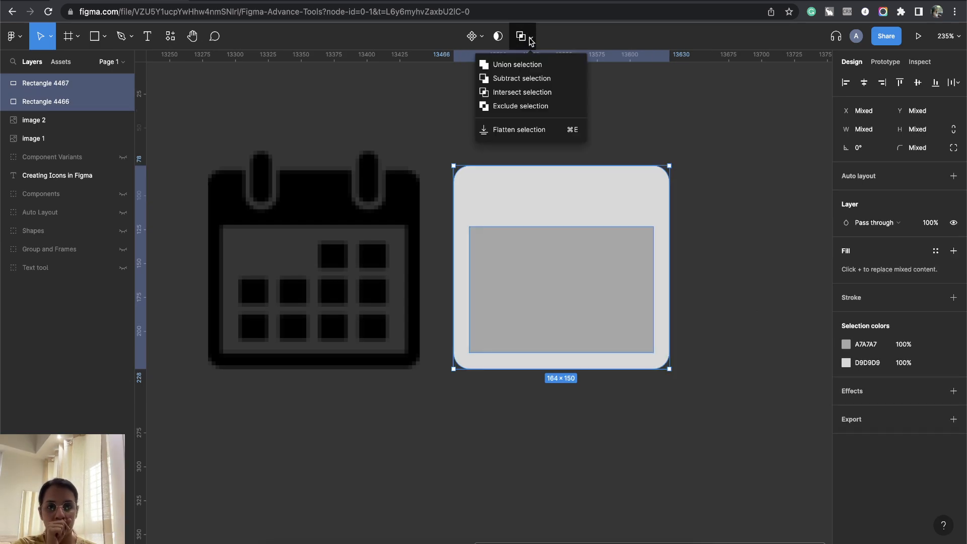
left_click(530, 106)
key("Escape")
left_click(582, 215)
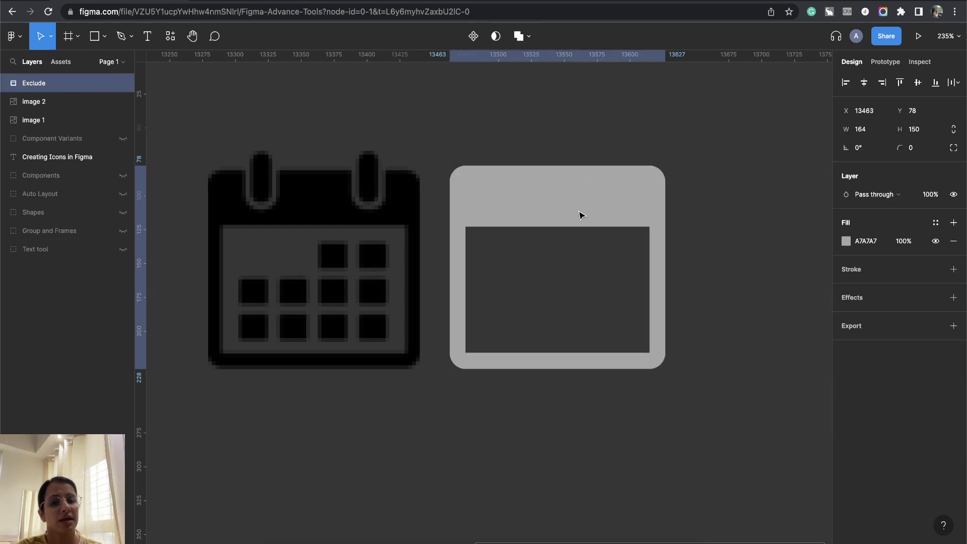
Reposition the excluded calendar shape beside the reference at X 13466, Y 81
left_click_drag(579, 216, 604, 210)
left_click(669, 421)
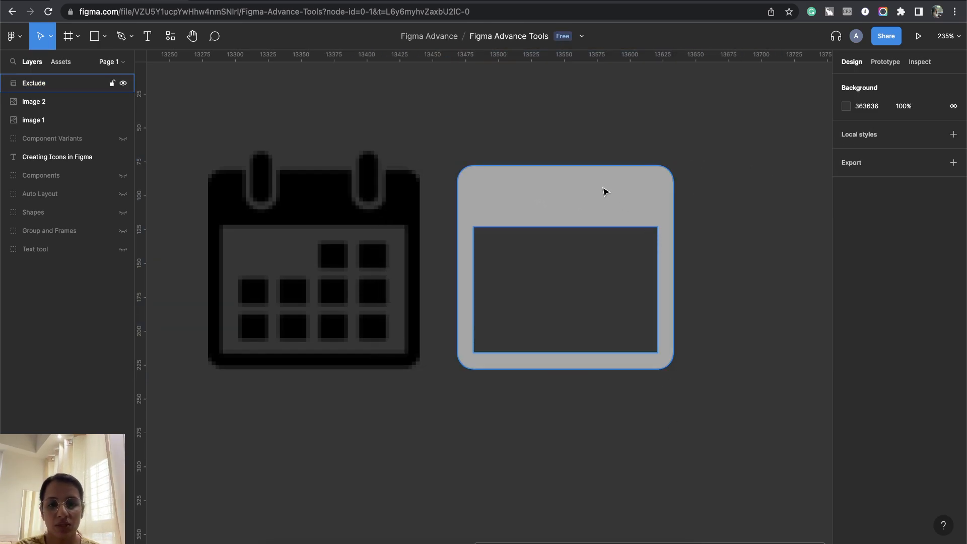
left_click(599, 190)
mouse_move(579, 191)
left_mouse_down()
mouse_move(561, 188)
mouse_move(576, 198)
left_mouse_up()
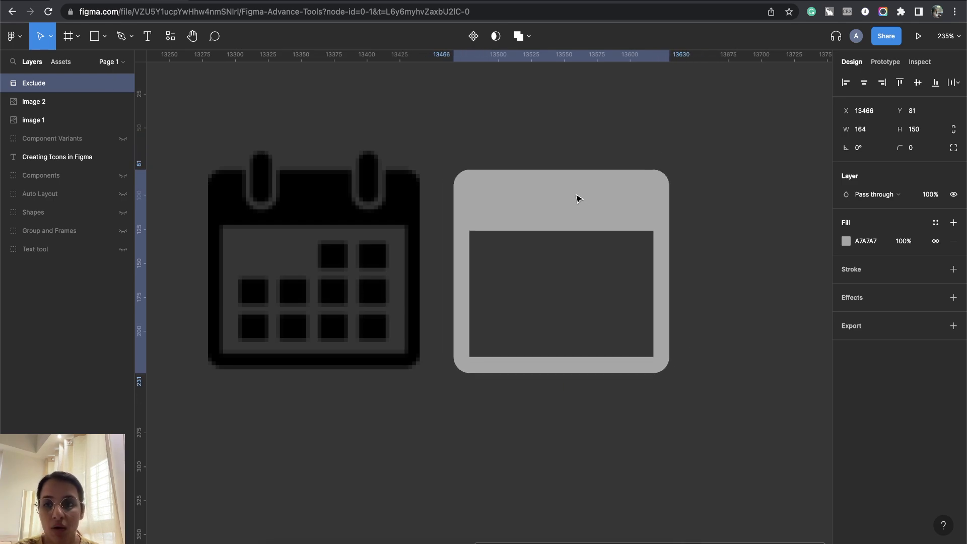
Examine the individual rectangles nested inside the Exclude layer
left_click(4, 84)
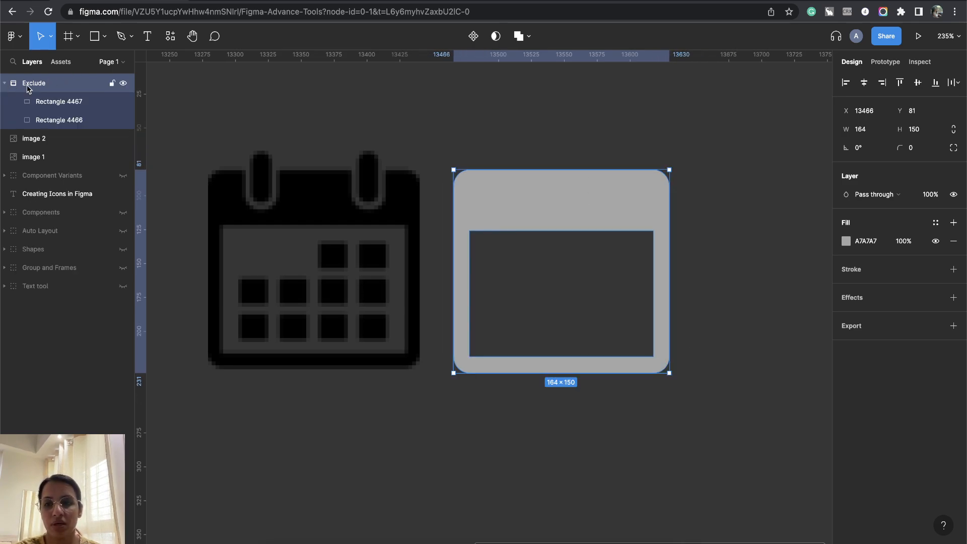
left_click(59, 102)
left_click(64, 122)
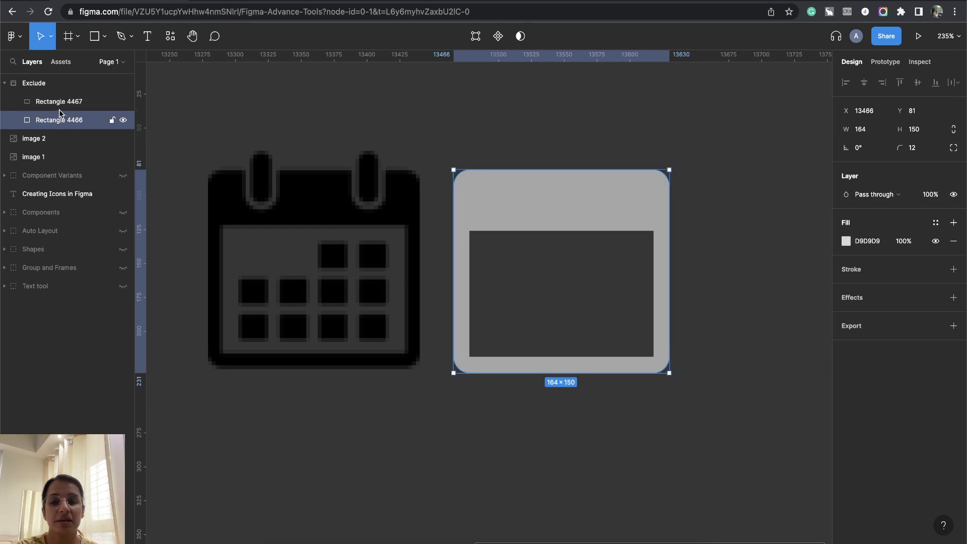
left_click(20, 84)
left_click(4, 83)
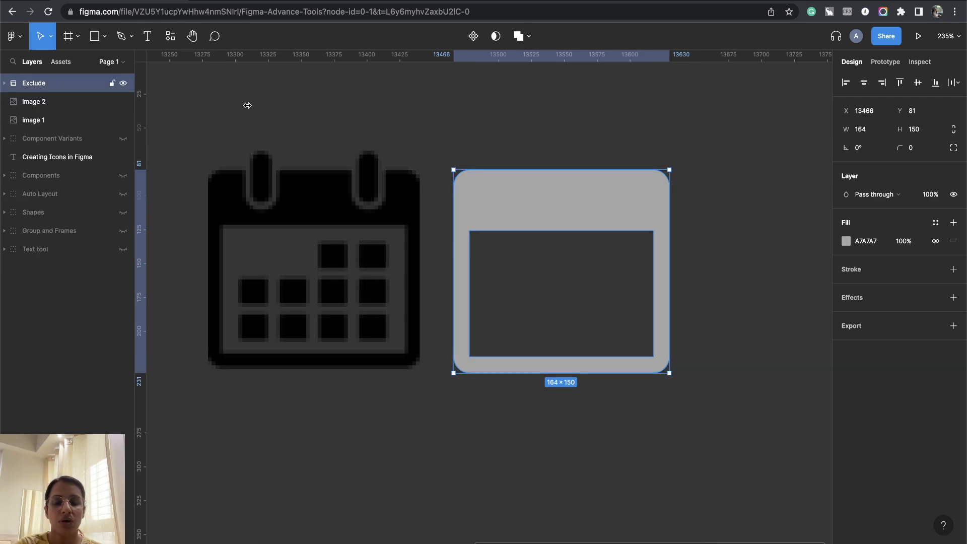
left_click(565, 134)
left_click_drag(439, 169, 506, 274)
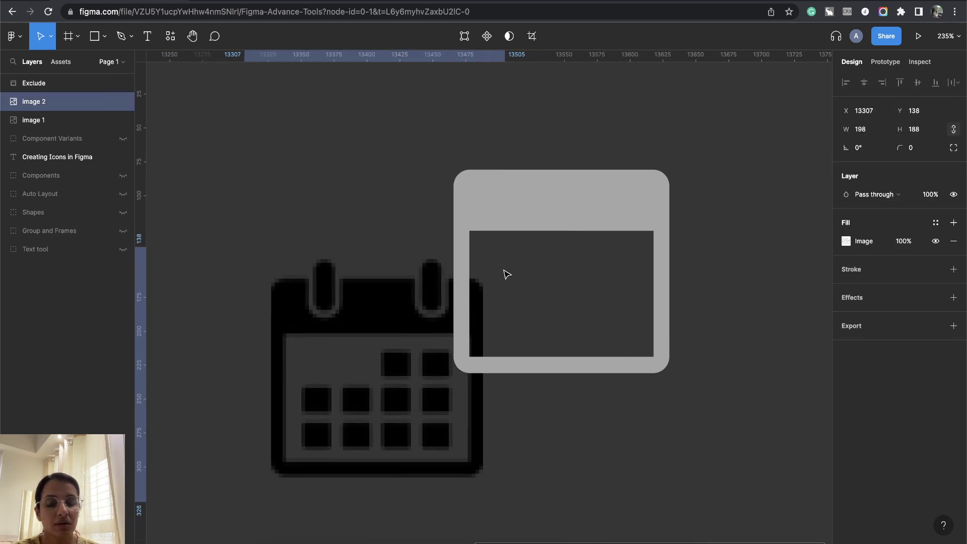
key("ctrl+z")
Move the excluded calendar shape closer to the reference, to X 13457 at the same height
left_click(621, 197)
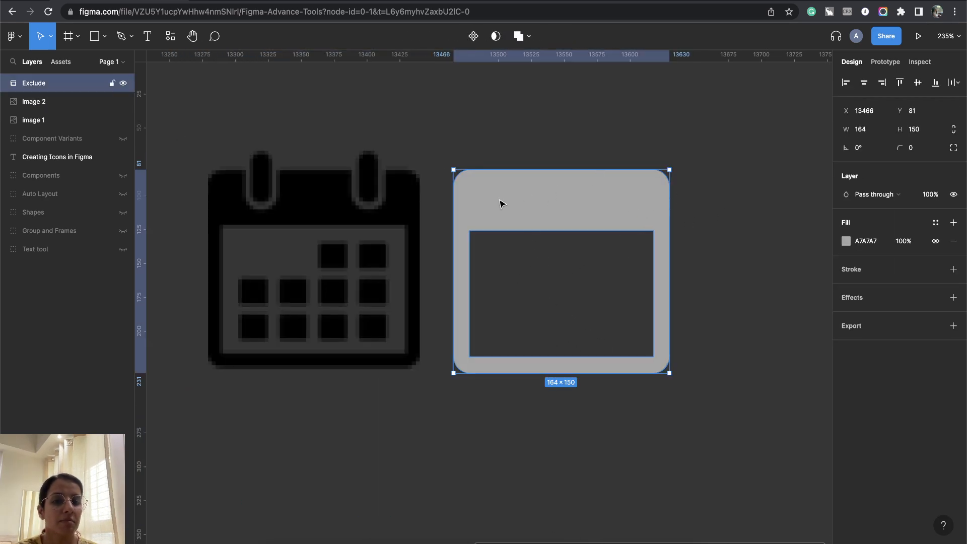
left_click(4, 84)
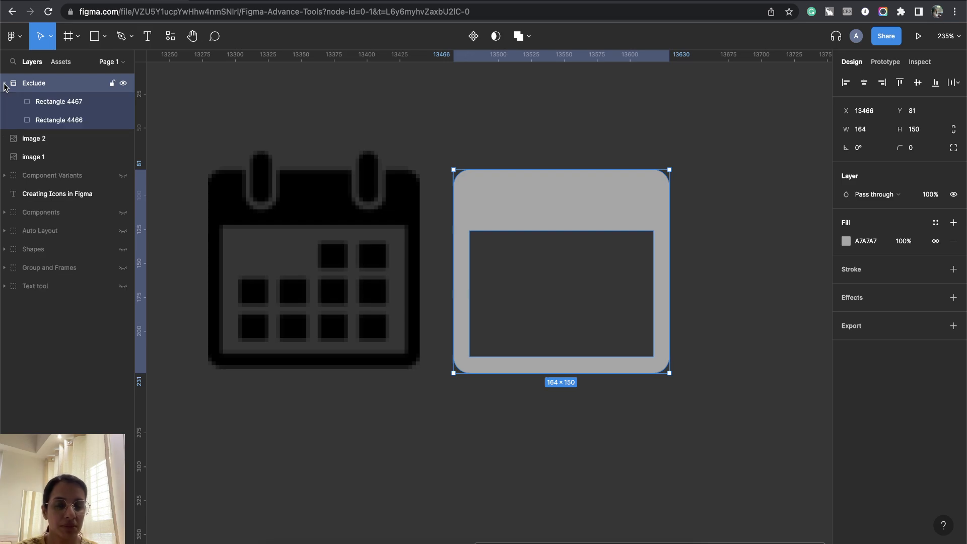
left_click(5, 84)
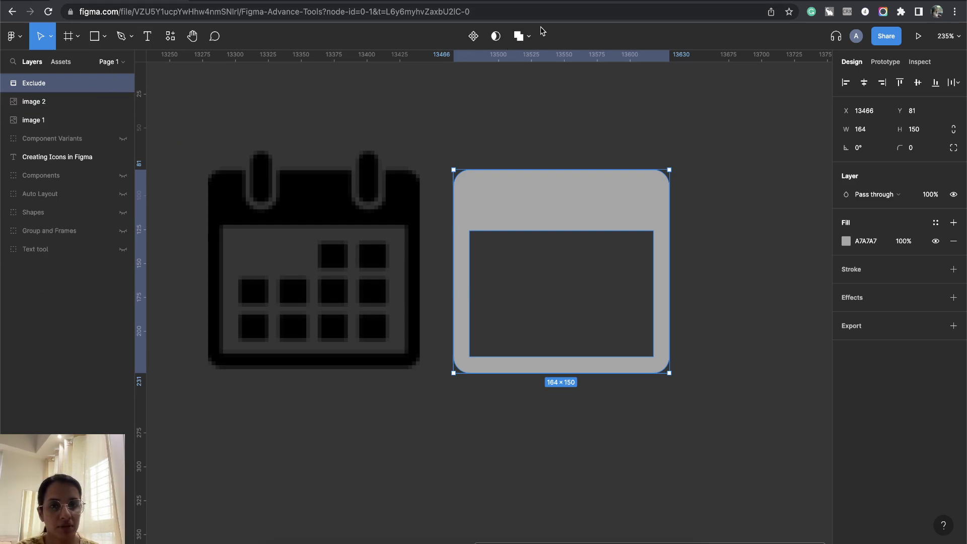
mouse_move(592, 203)
left_mouse_down()
mouse_move(488, 205)
mouse_move(606, 194)
mouse_move(580, 203)
left_mouse_up()
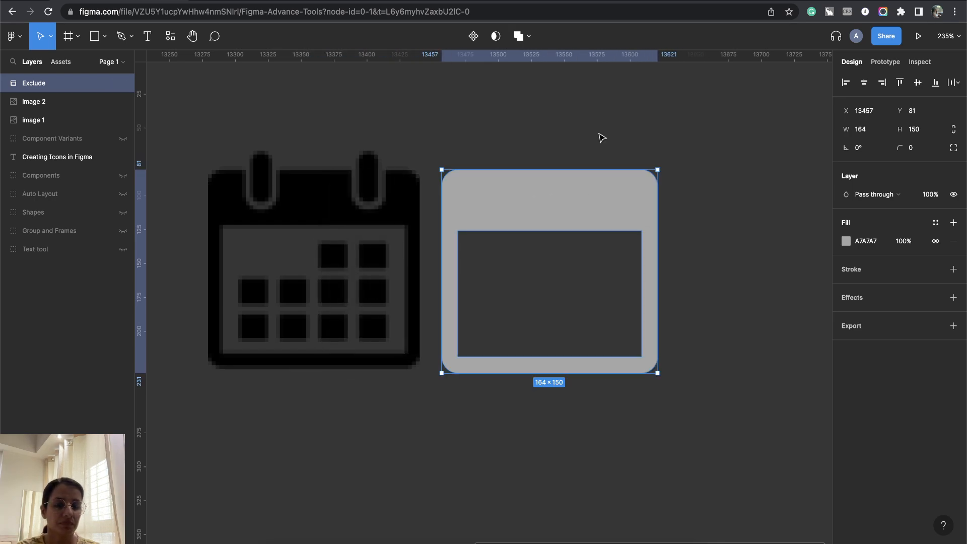
Convert the excluded calendar shape and its nested rectangles into a single vector with Outline stroke
left_click(526, 37)
left_click(531, 36)
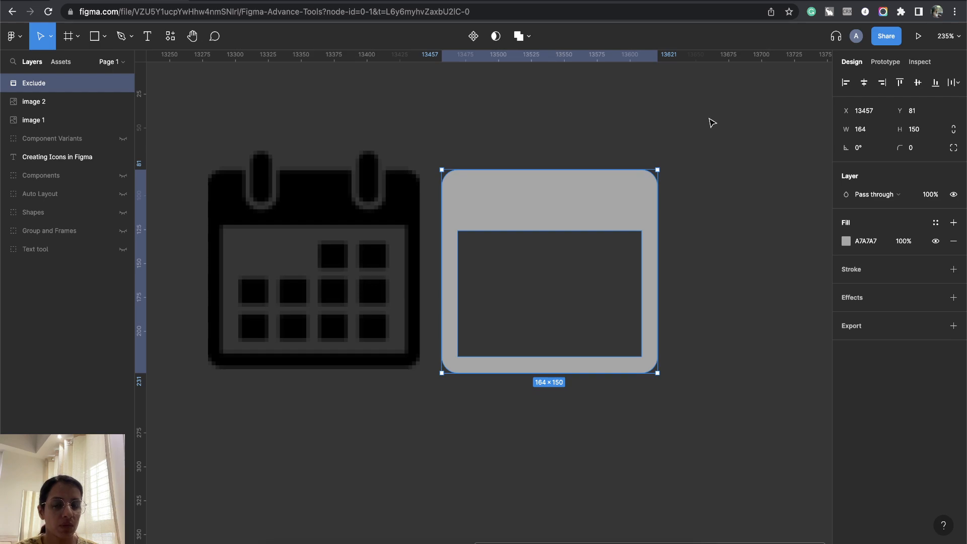
right_click(555, 204)
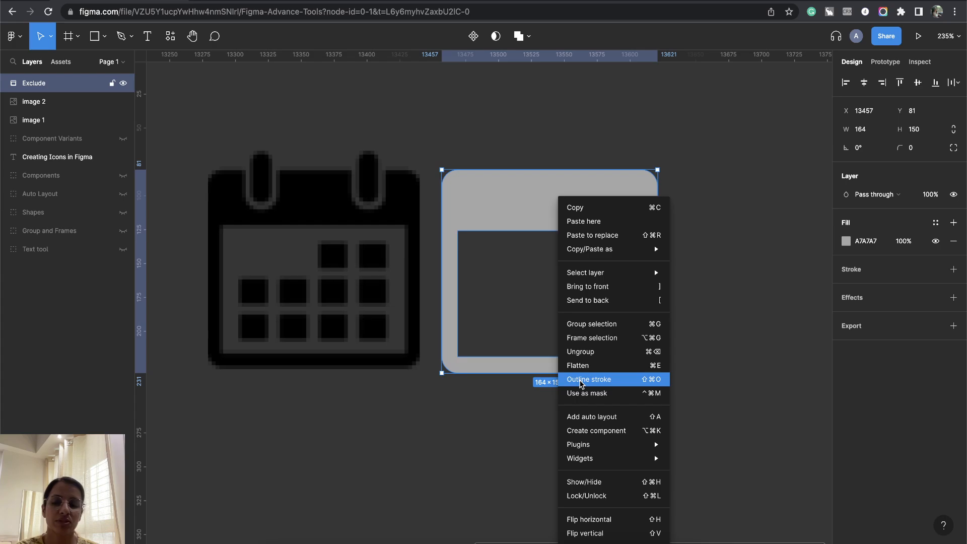
left_click(52, 77)
left_click(4, 83)
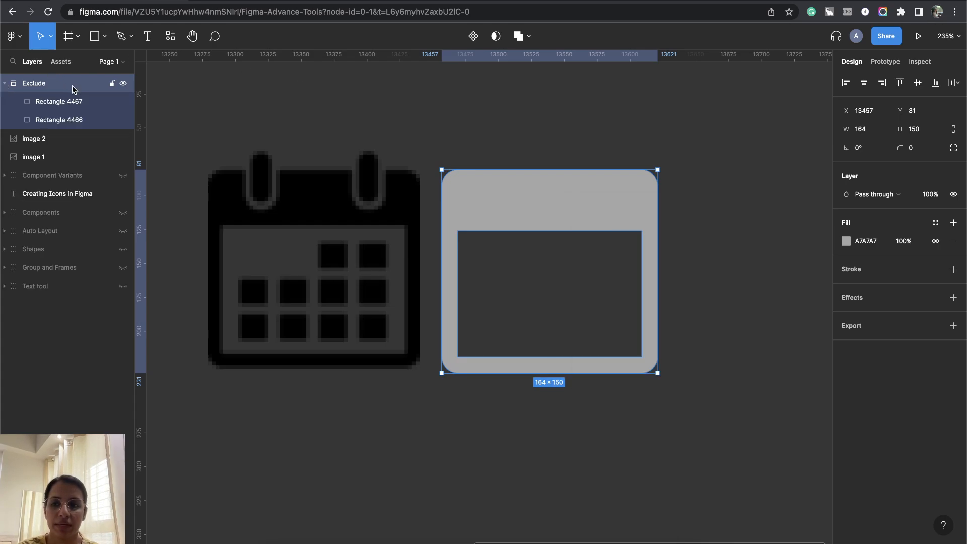
right_click(571, 191)
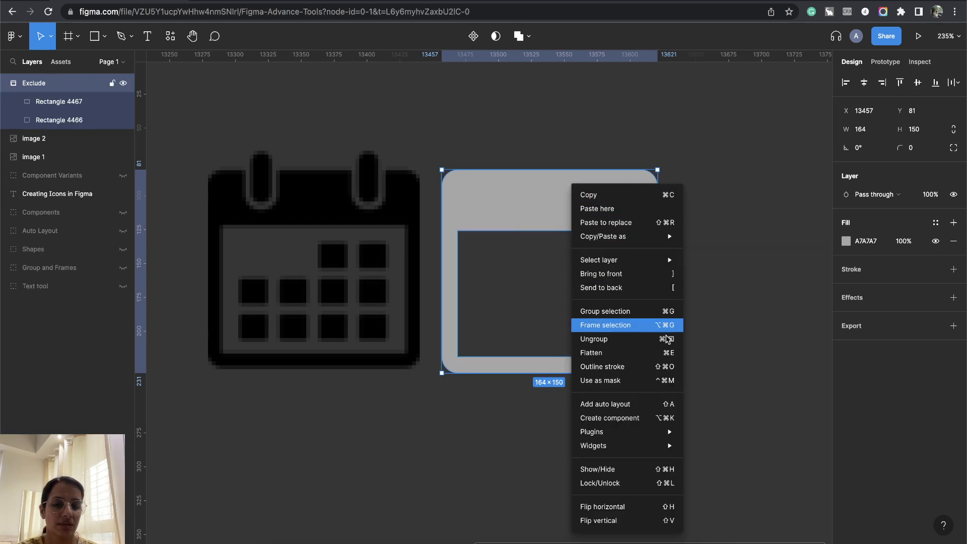
left_click(624, 368)
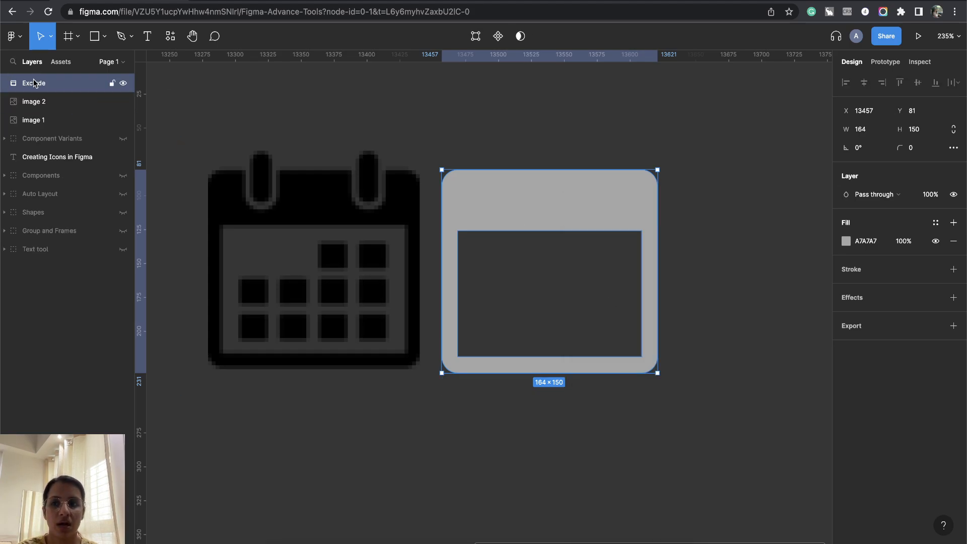
Shift the outlined calendar shape slightly away from the reference, to X 13460, Y 80
left_click(472, 146)
mouse_move(498, 207)
left_mouse_down()
mouse_move(525, 216)
mouse_move(500, 205)
left_mouse_up()
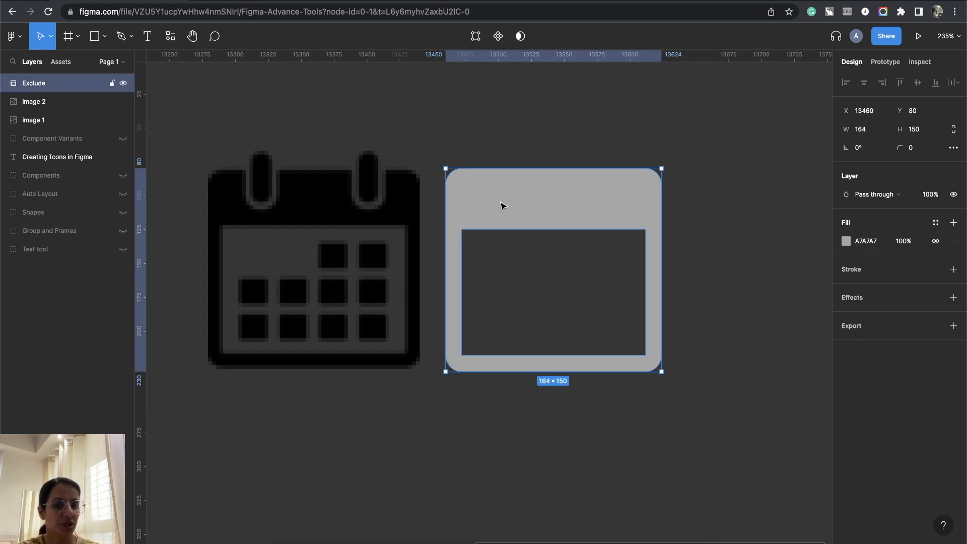
left_click(515, 128)
left_click(530, 197)
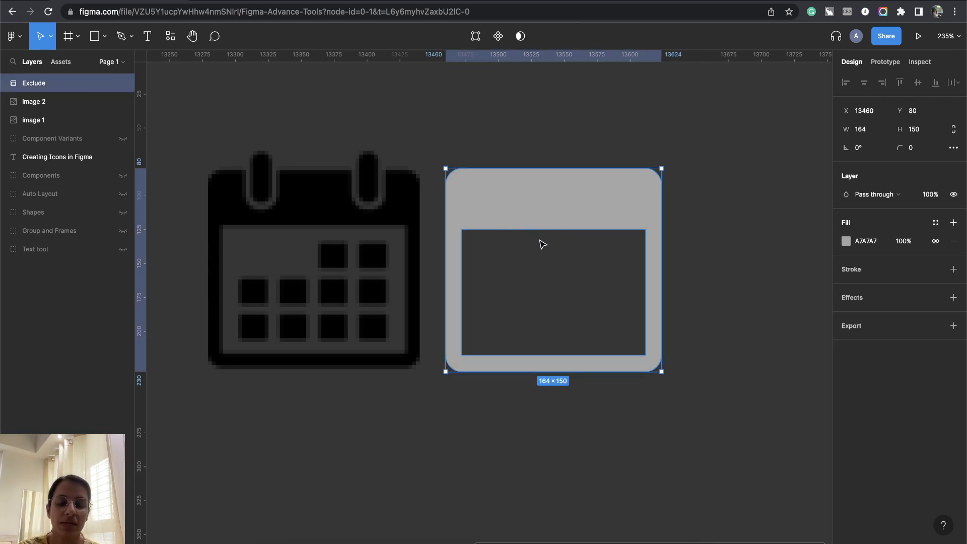
Draw a rectangle of about 23 × 22 over the third-column date square in the reference's first row
scroll(556, 265, "up", 5)
scroll(459, 252, "left", 4)
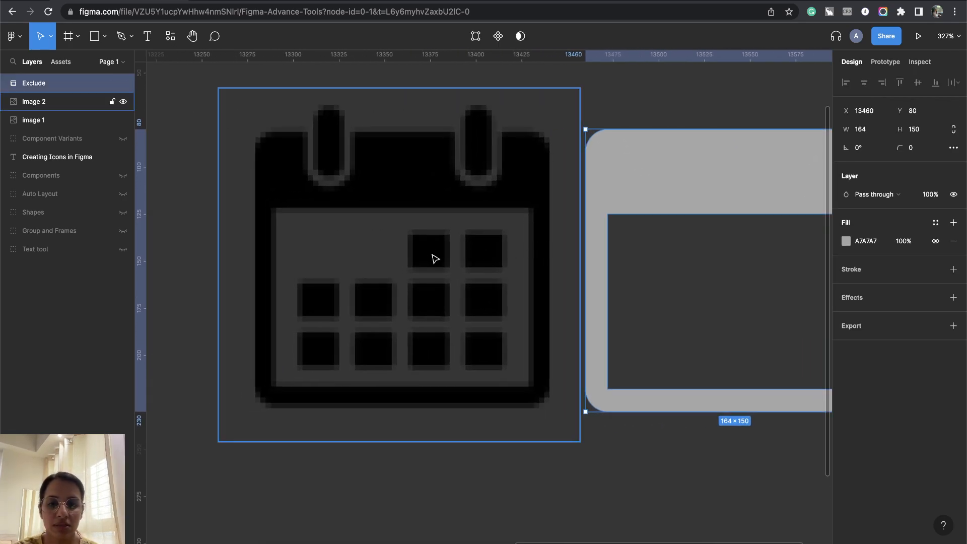
scroll(433, 257, "up", 8)
scroll(459, 258, "down", 3)
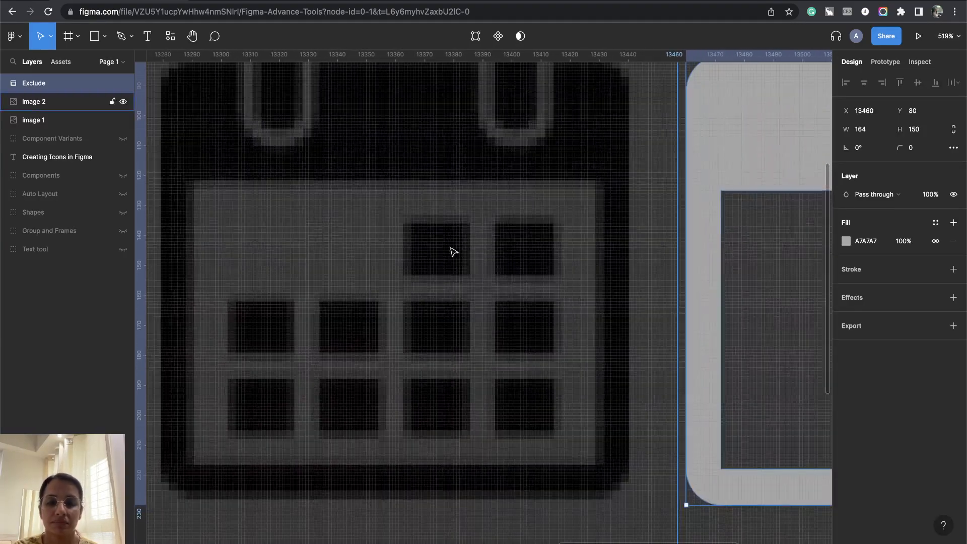
left_click(104, 37)
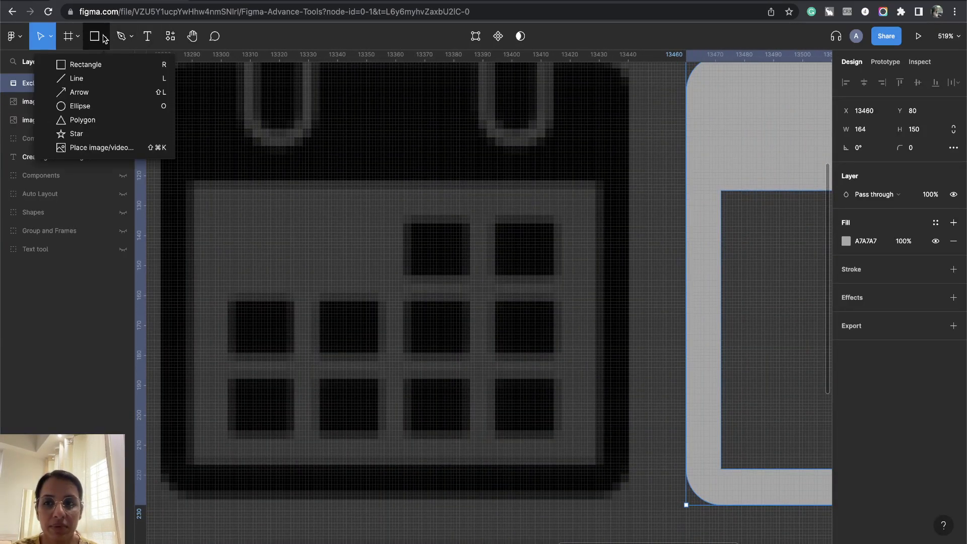
left_click(93, 65)
mouse_move(403, 215)
left_mouse_down()
mouse_move(477, 275)
mouse_move(471, 280)
left_mouse_up()
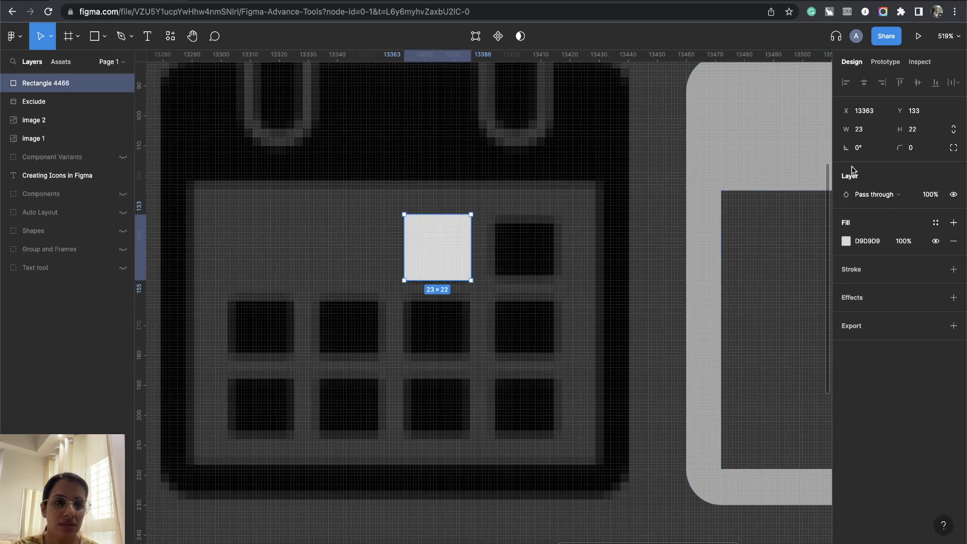
Set the date square's width to 22 and nudge it right to X 13364
left_click(866, 133)
type("22")
key("Return")
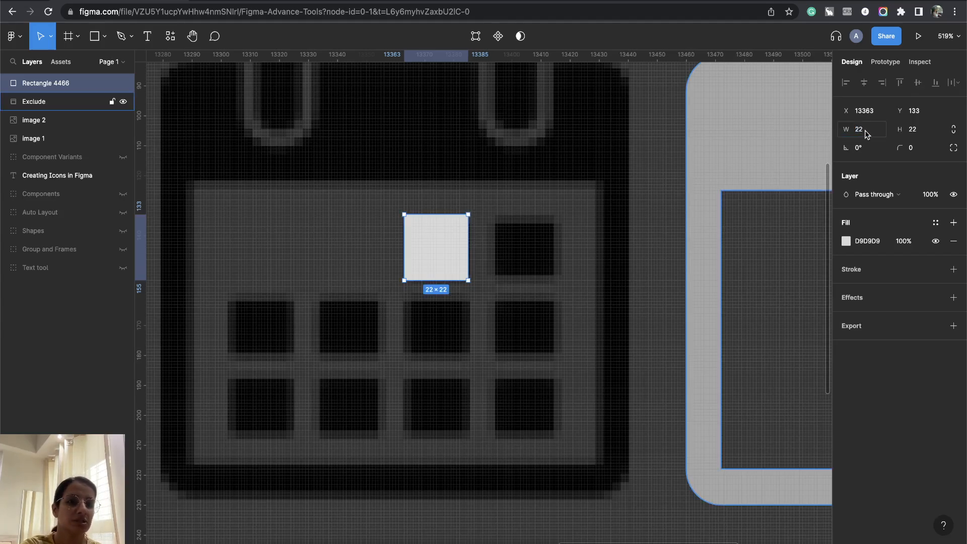
key("Right")
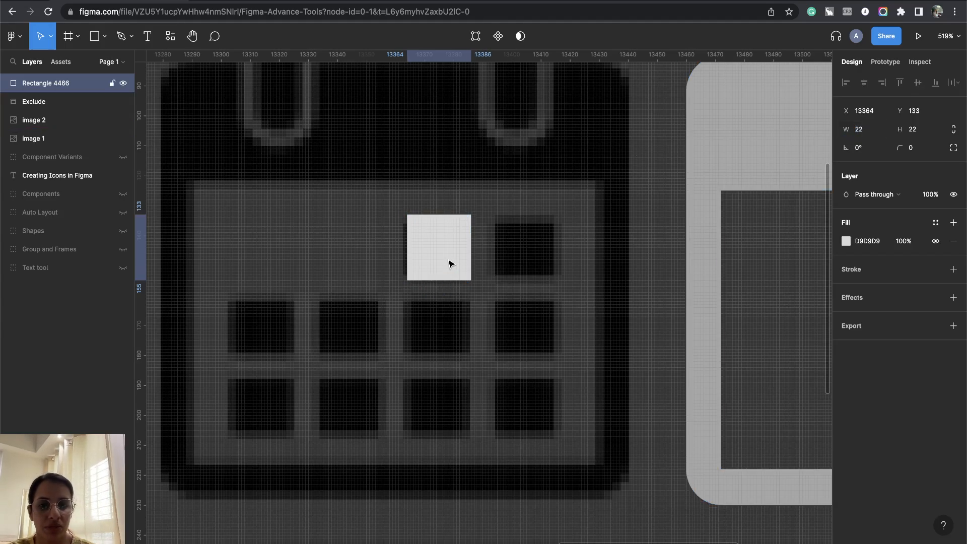
Duplicate the 22 × 22 square over the other nine date squares of the reference, filling all three rows
left_click_drag(430, 272, 514, 280)
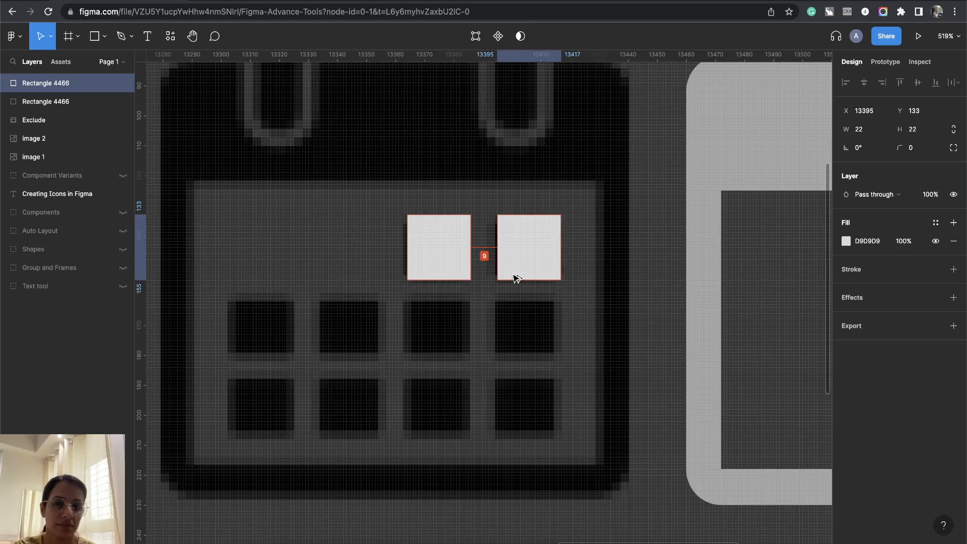
left_click(455, 265, "shift")
left_click_drag(448, 258, 279, 401)
left_click(438, 330)
left_click(518, 328, "shift")
left_click(518, 410, "shift")
left_click(444, 412, "shift")
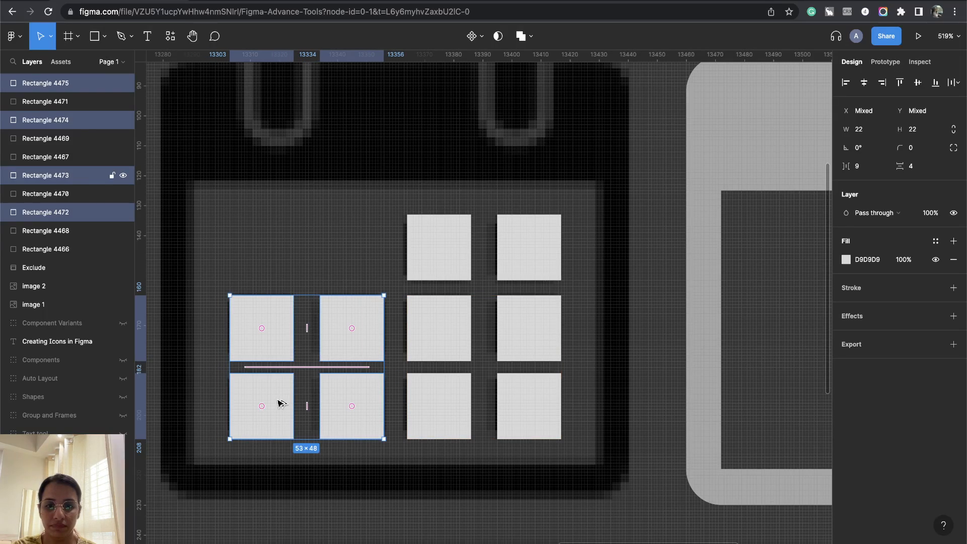
Nudge the four date squares of the first two columns 1 px left, to start at X 13302
left_click(439, 345)
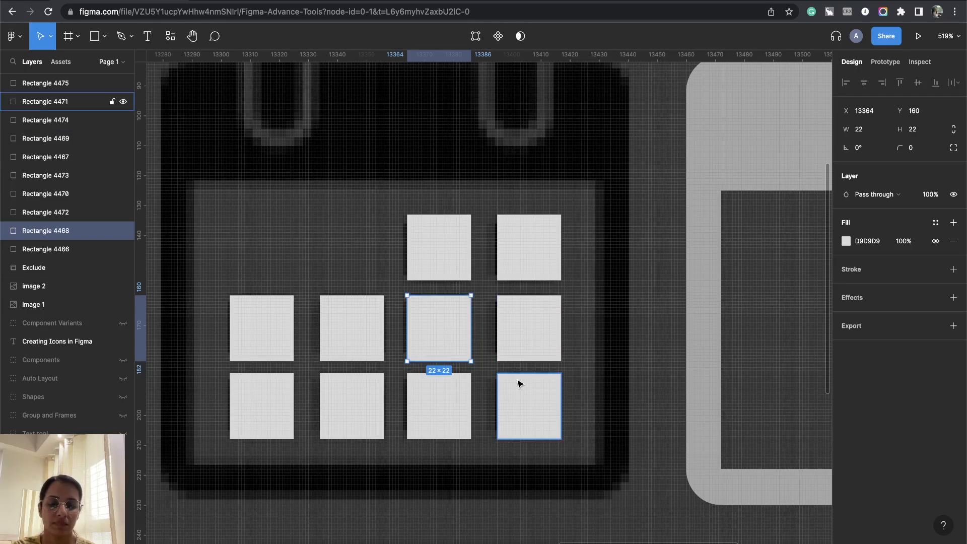
left_click(375, 333)
left_click(349, 394, "shift")
left_click(272, 395, "shift")
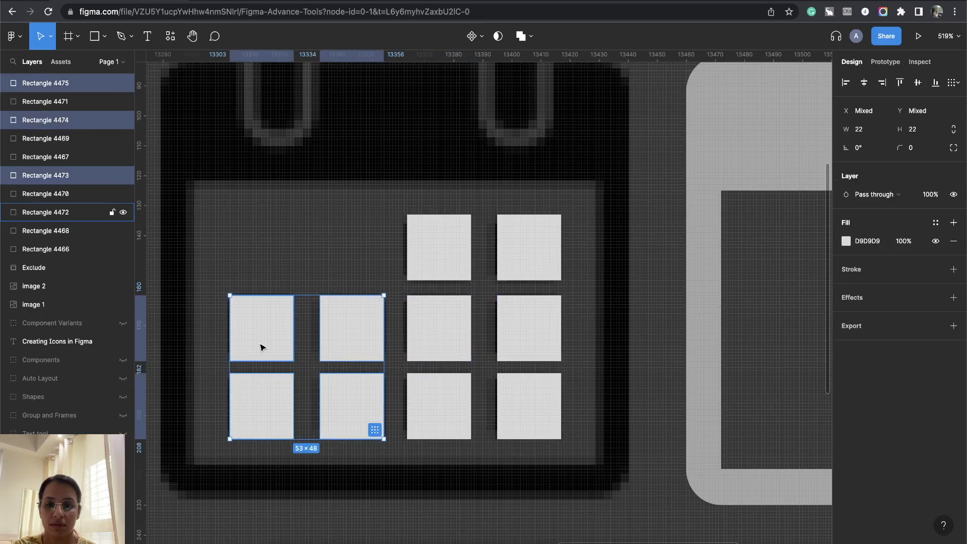
left_click(261, 345, "shift")
key("Left")
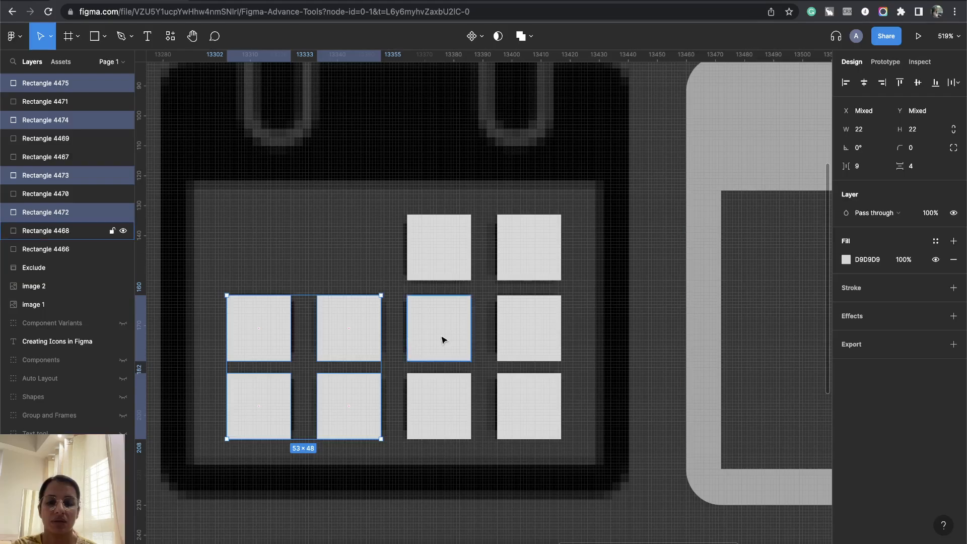
Try to move all ten date squares into the cut-out of the grey calendar shape
left_click(443, 338, "shift")
left_click(449, 401, "shift")
left_click(538, 379, "shift")
left_click(537, 327, "shift")
left_click(537, 274, "shift")
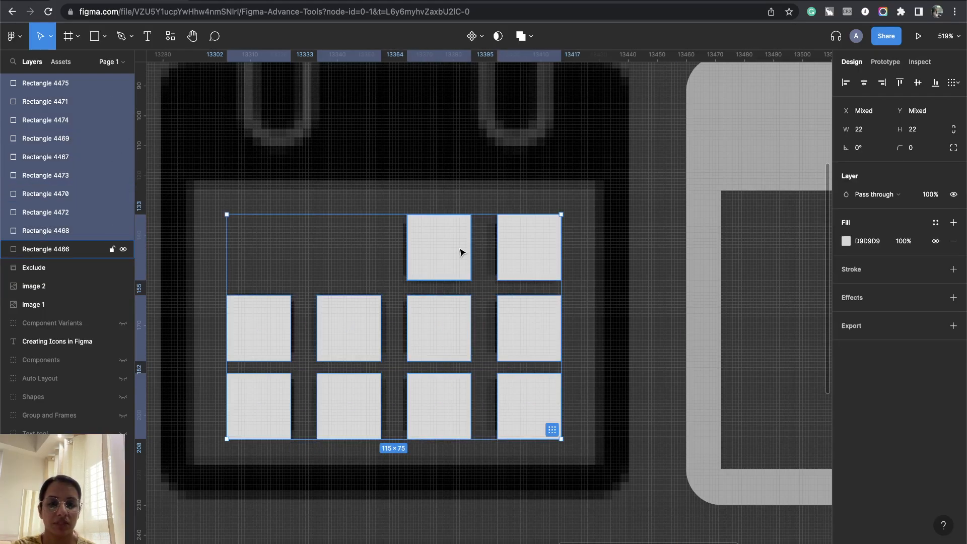
left_click(442, 257, "shift")
scroll(615, 360, "down", 5)
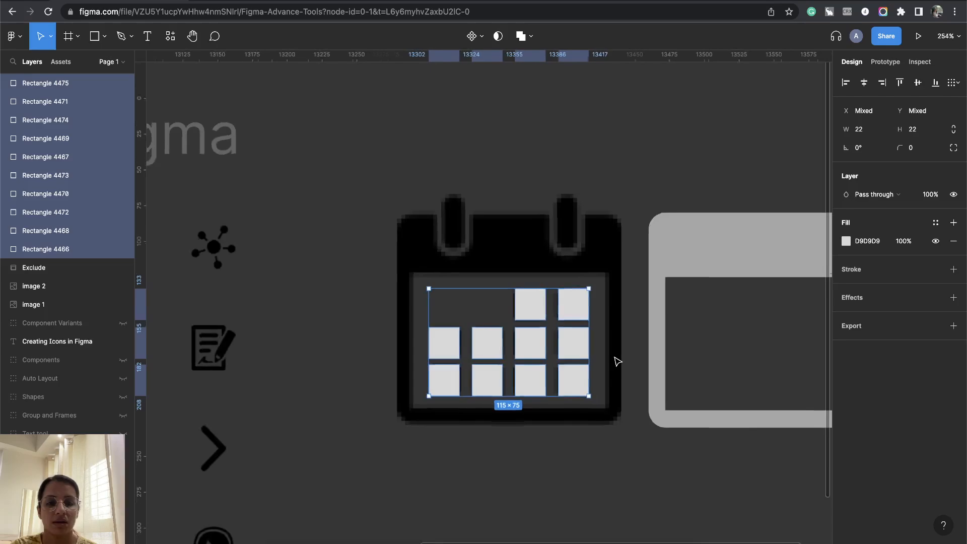
scroll(463, 313, "right", 4)
left_click_drag(360, 282, 600, 281)
key("super+z")
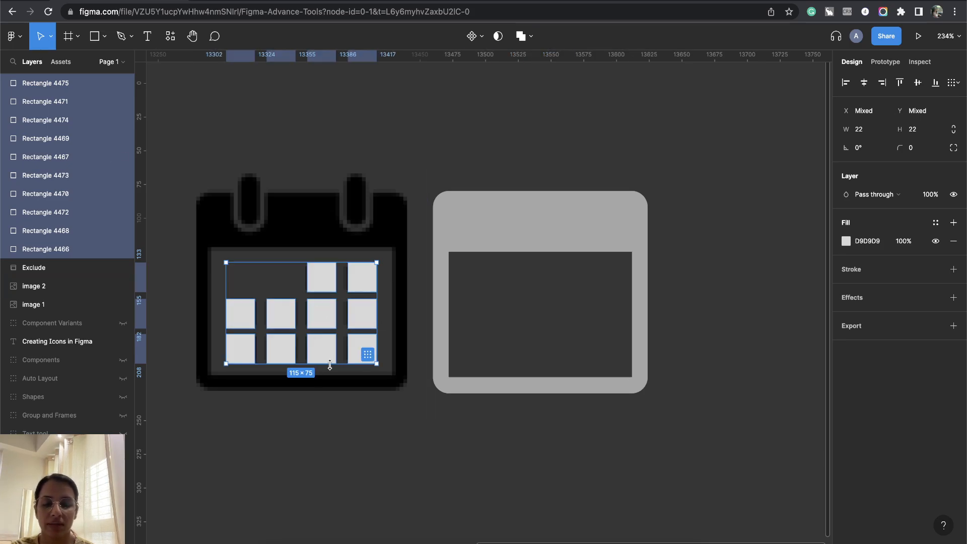
Select all ten date squares and tidy them up into an evenly spaced grid
scroll(329, 364, "up", 5)
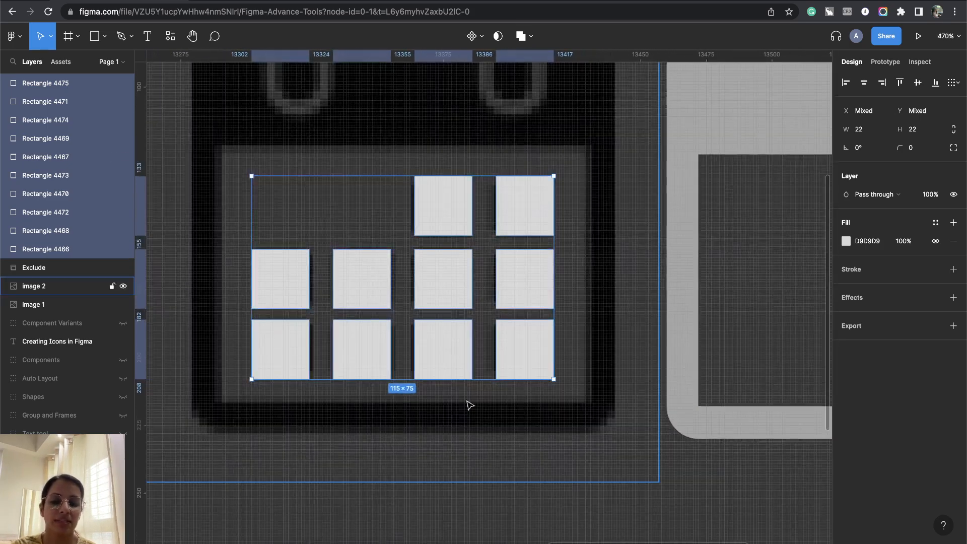
left_click(442, 222)
left_click(525, 212, "shift")
left_click(525, 278, "shift")
left_click(463, 282, "shift")
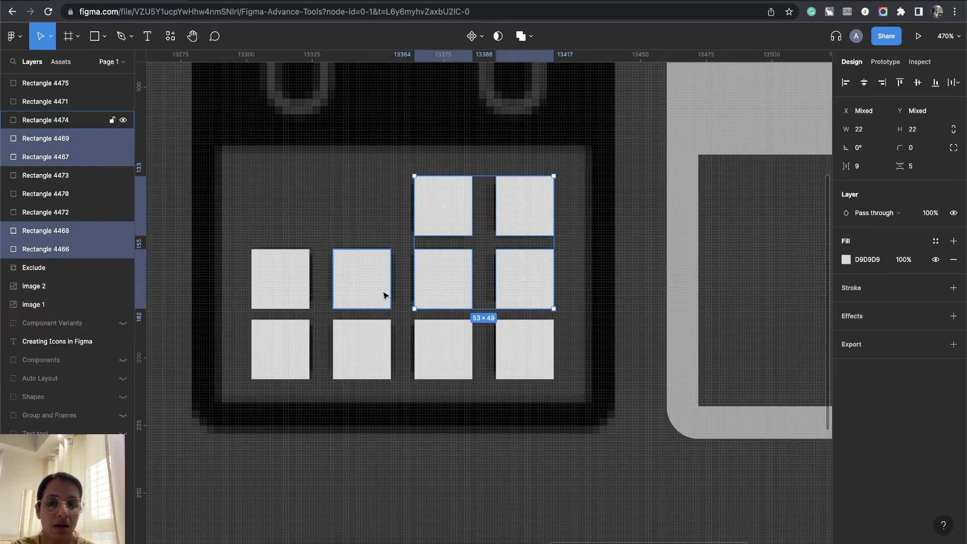
left_click(438, 352, "shift")
left_click(512, 347, "shift")
left_click(376, 302, "shift")
left_click(361, 348, "shift")
left_click(275, 344, "shift")
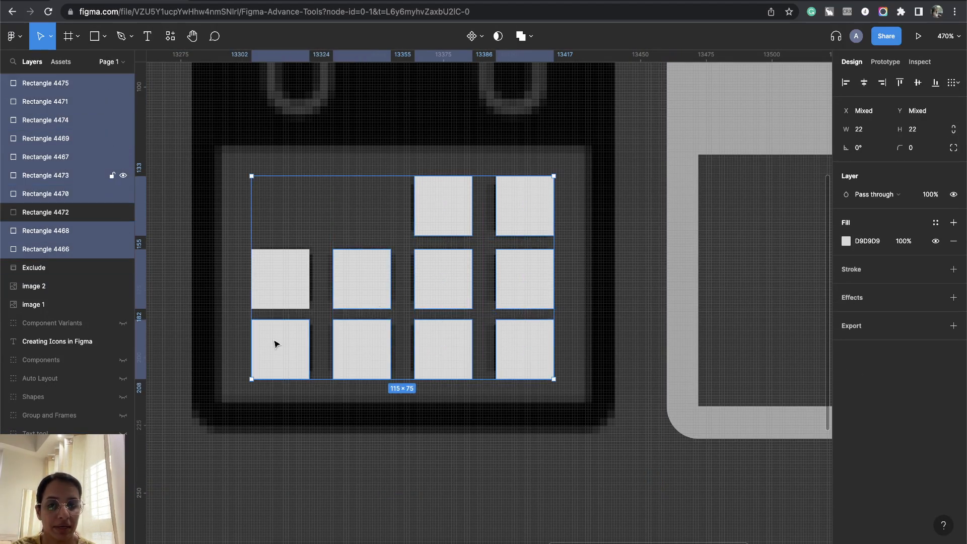
left_click(276, 282, "shift")
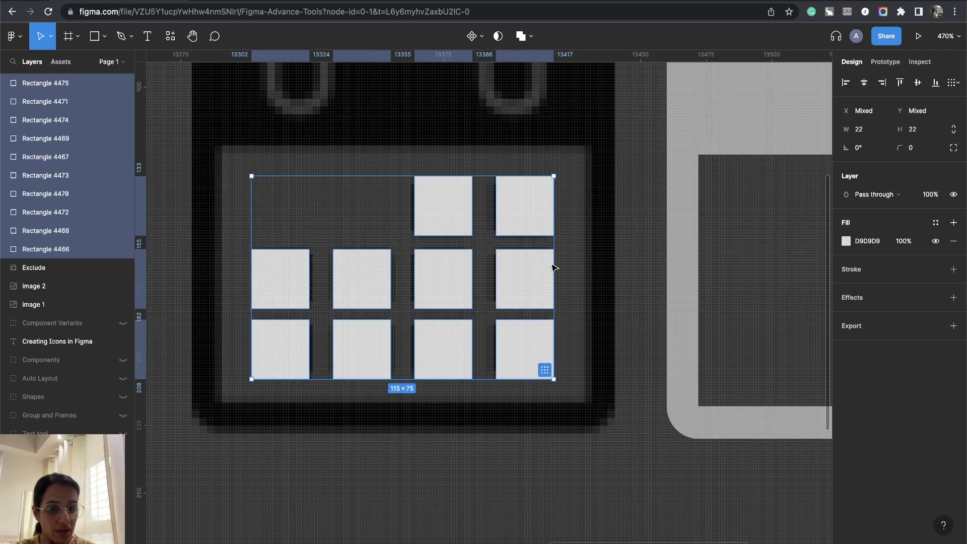
left_click(545, 371)
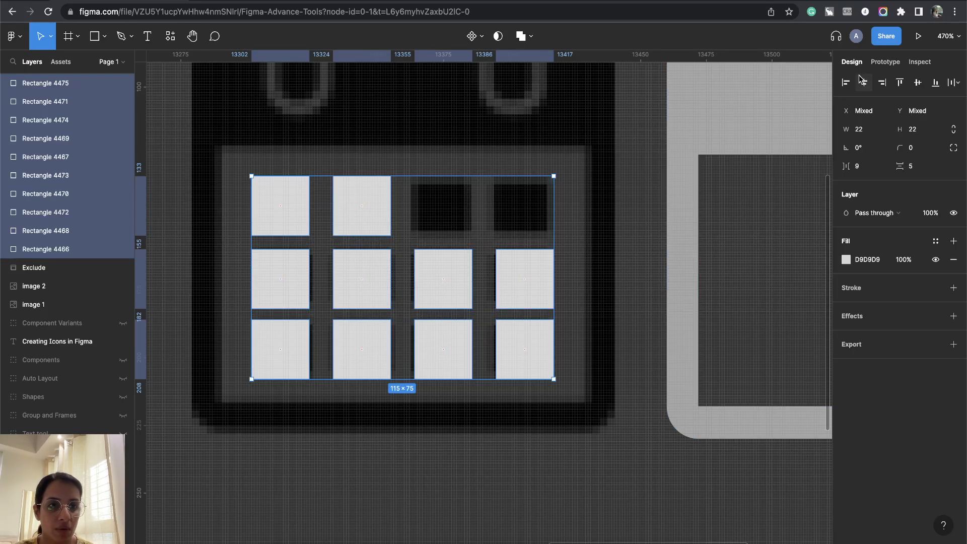
left_click(882, 82)
key("ctrl+z")
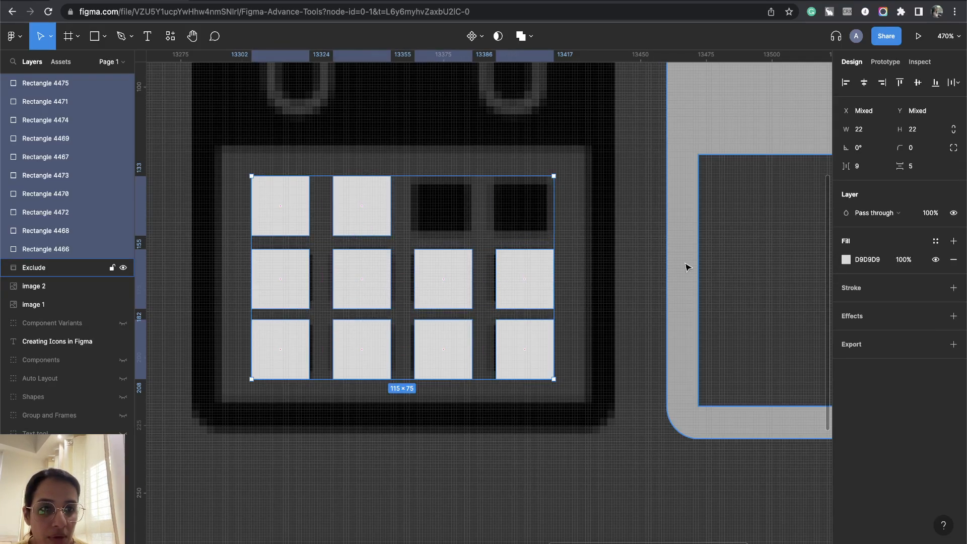
Set the date grid's horizontal spacing to 8 and vertical spacing to 4
left_click(844, 166)
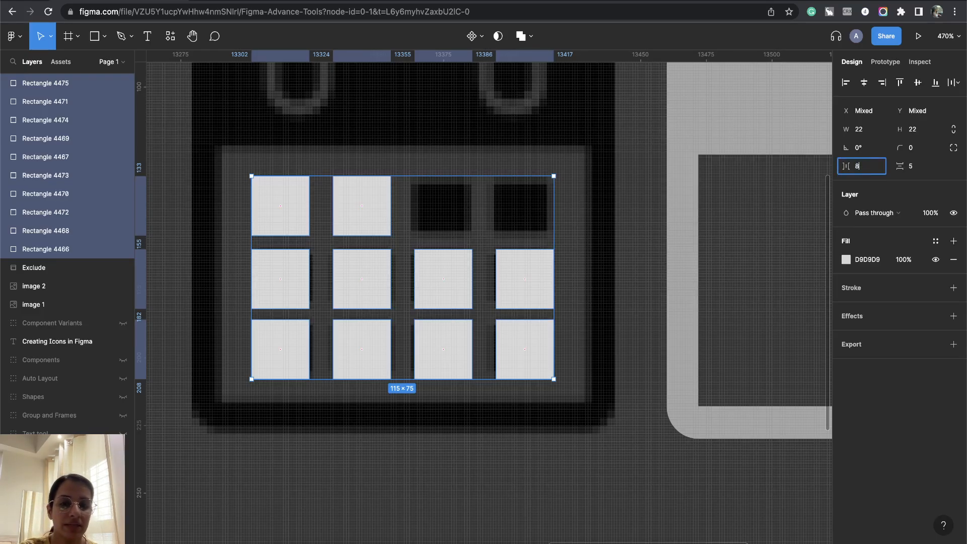
key("Return")
left_click(914, 166)
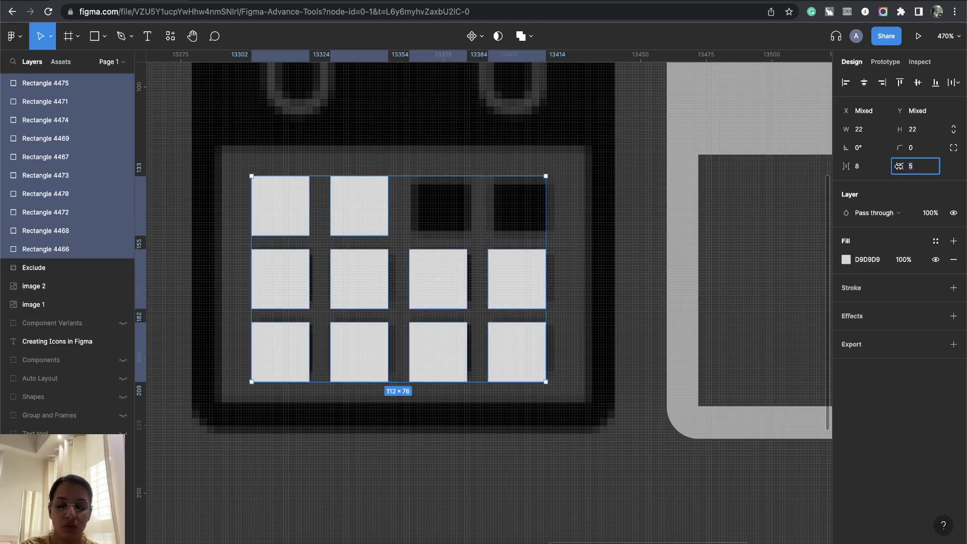
type("4")
key("Return")
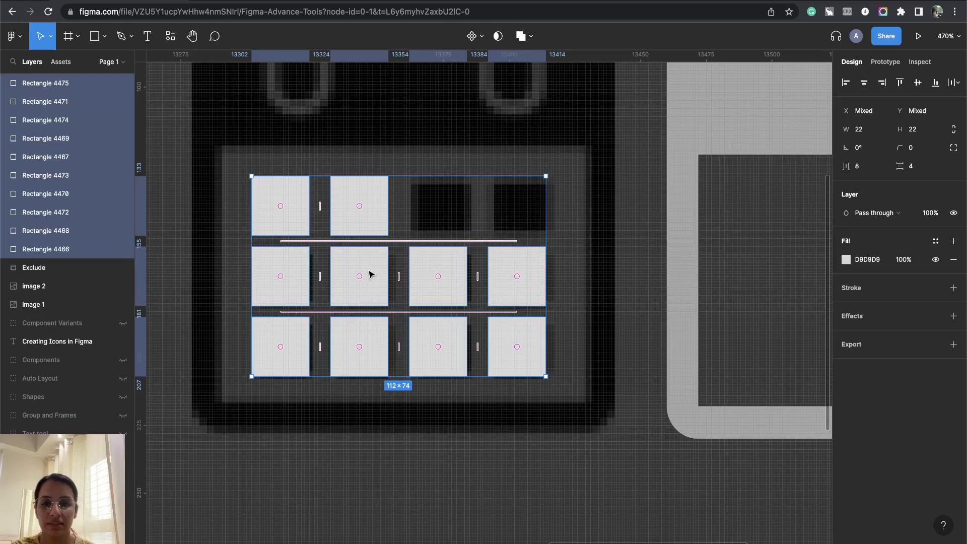
Combine the ten date squares with Union and reveal the rectangles nested inside the resulting layer
left_click(523, 38)
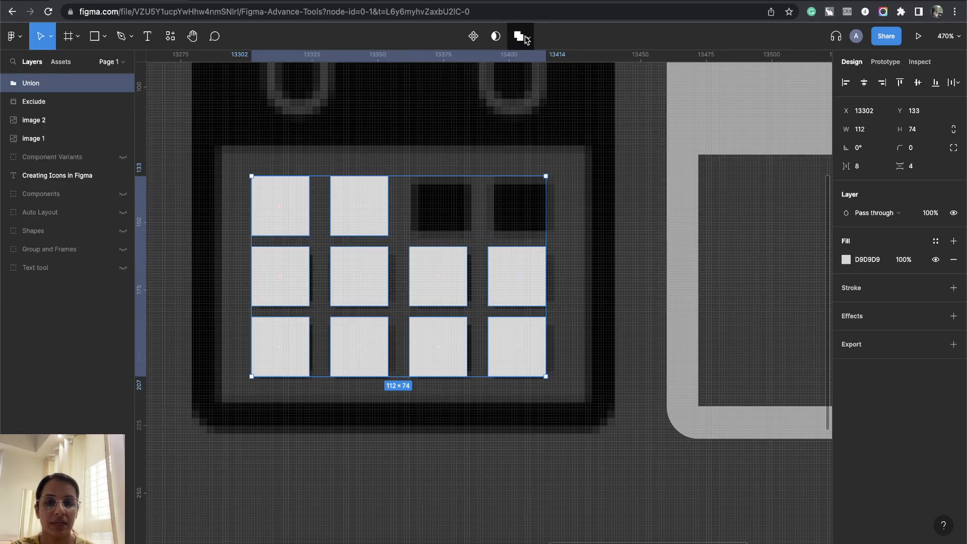
key("super+z")
left_click(532, 38)
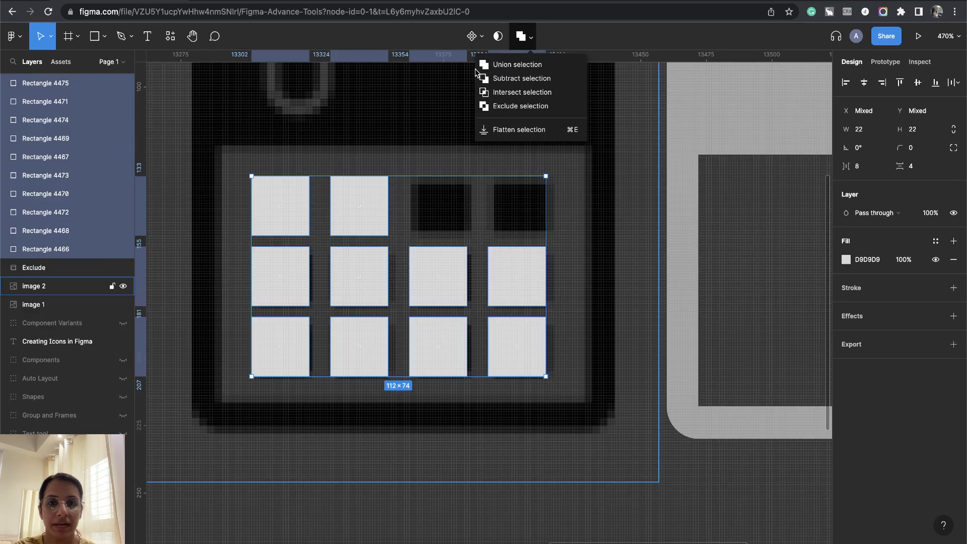
left_click(506, 67)
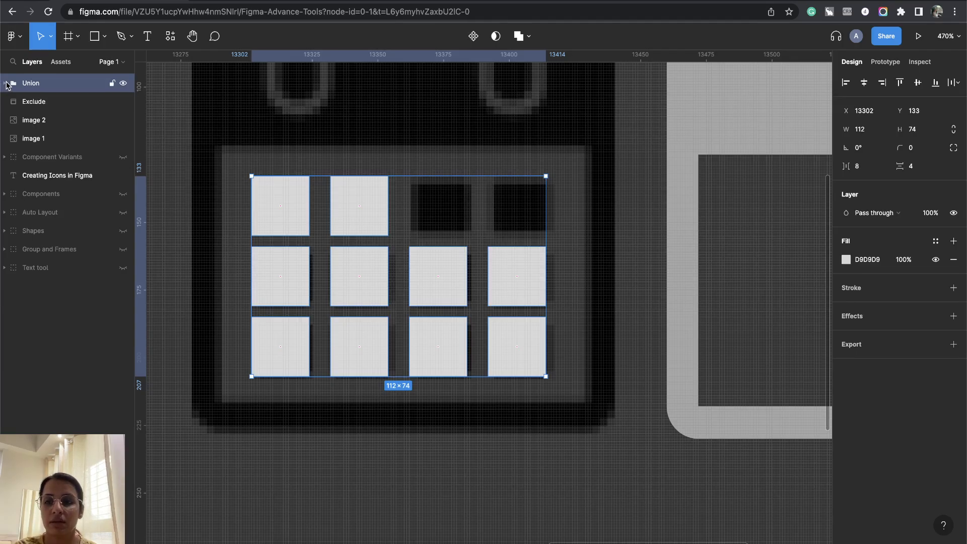
left_click(5, 84)
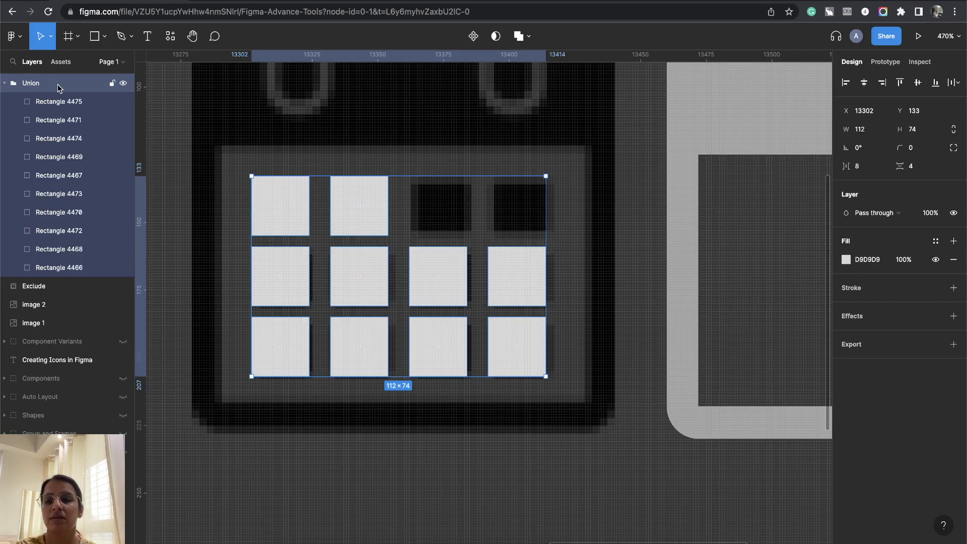
mouse_move(394, 330)
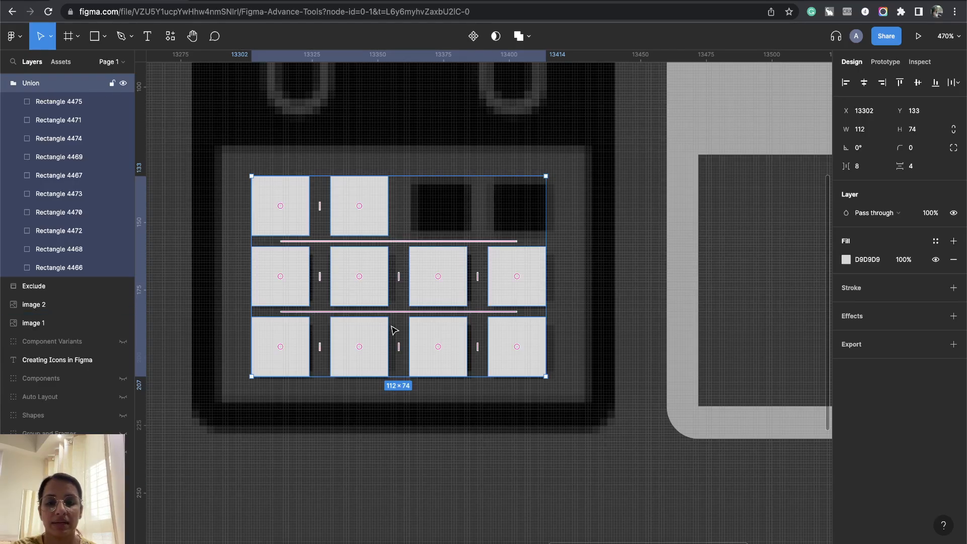
Try to outline the date grid's Union shape and move it into the cut-out of the grey calendar shape
right_click(370, 211)
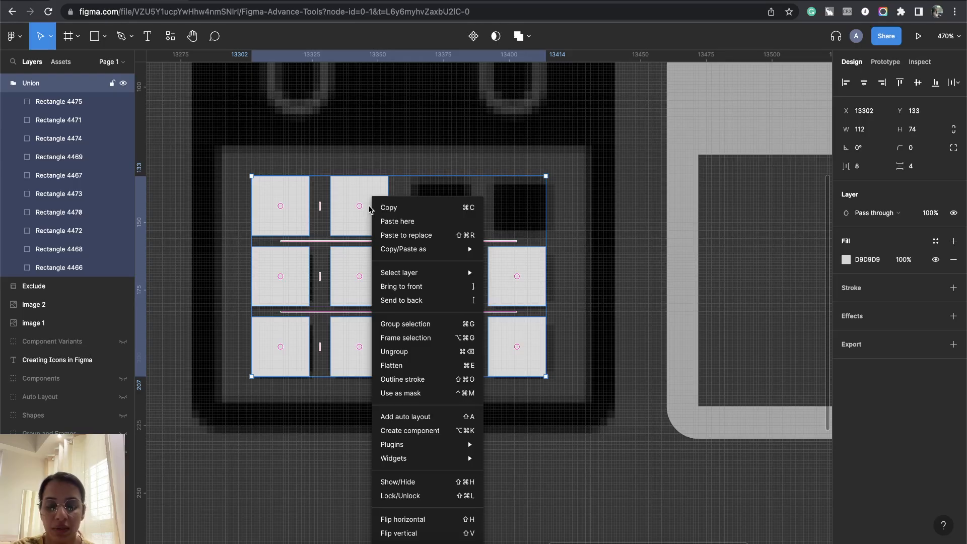
left_click(426, 381)
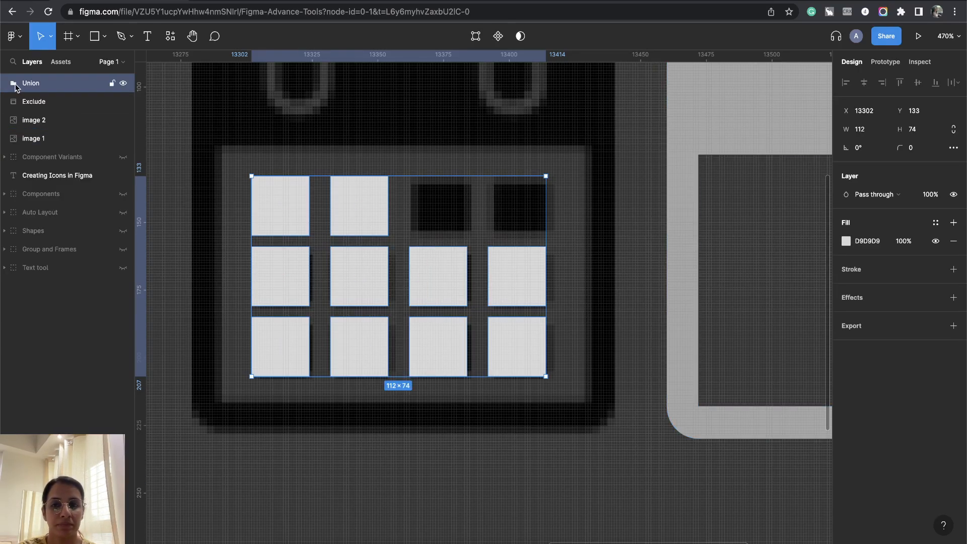
scroll(547, 375, "down", 5)
scroll(565, 335, "right", 3)
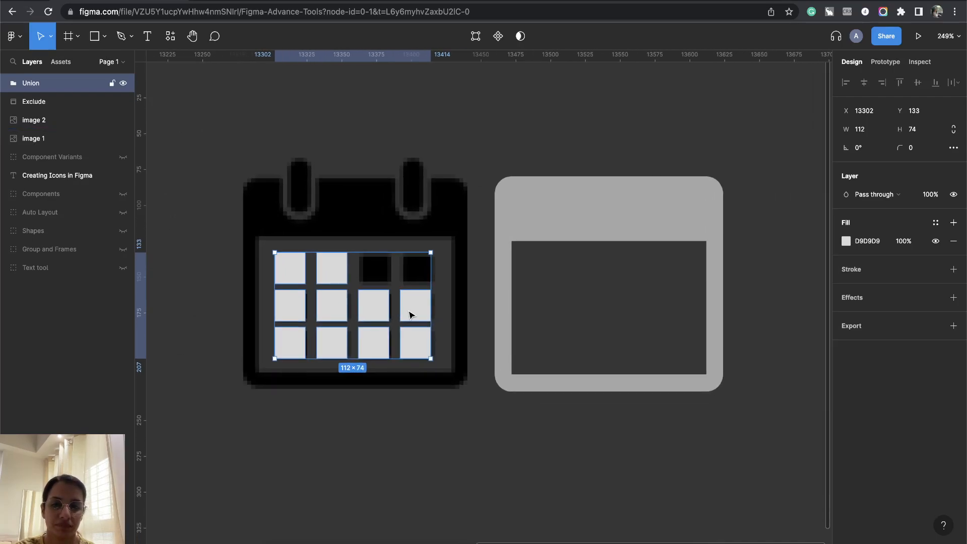
left_click_drag(412, 315, 668, 319)
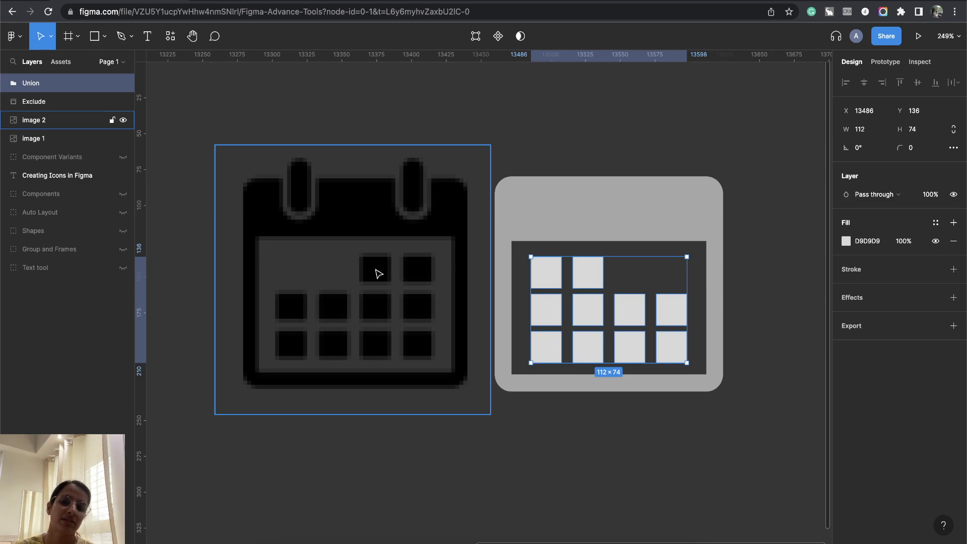
Try to flip the date grid horizontally and nudge it upward inside the grey calendar's cut-out
right_click(635, 311)
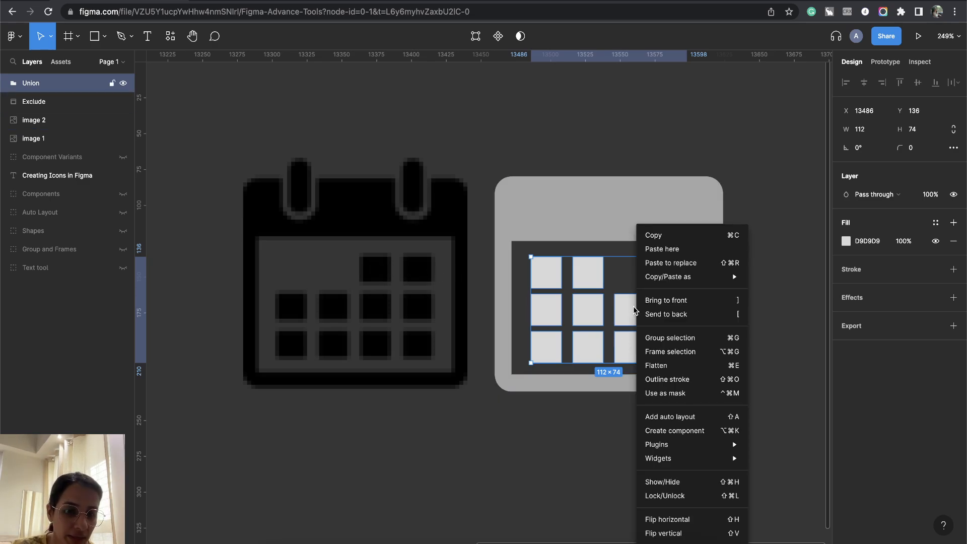
left_click(682, 527)
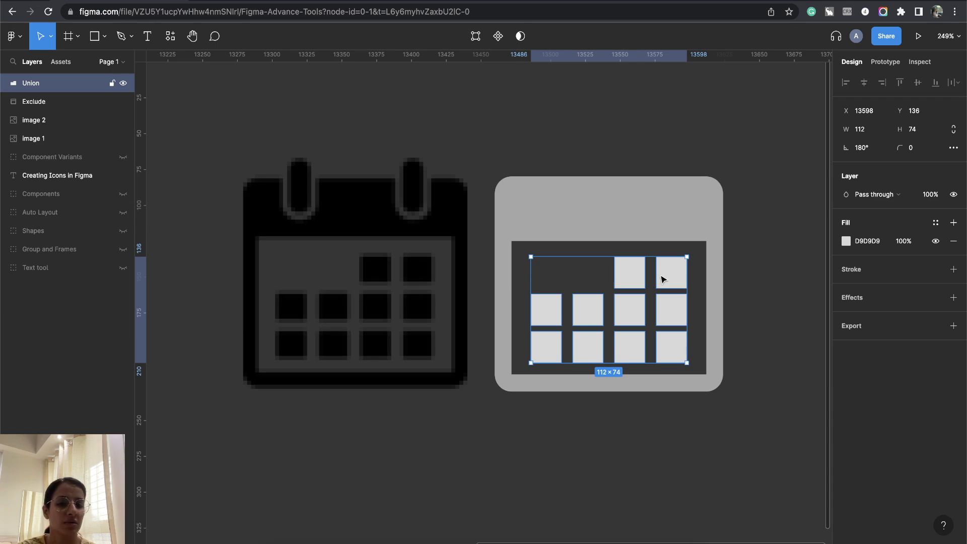
left_click_drag(675, 327, 672, 323)
left_click(696, 429)
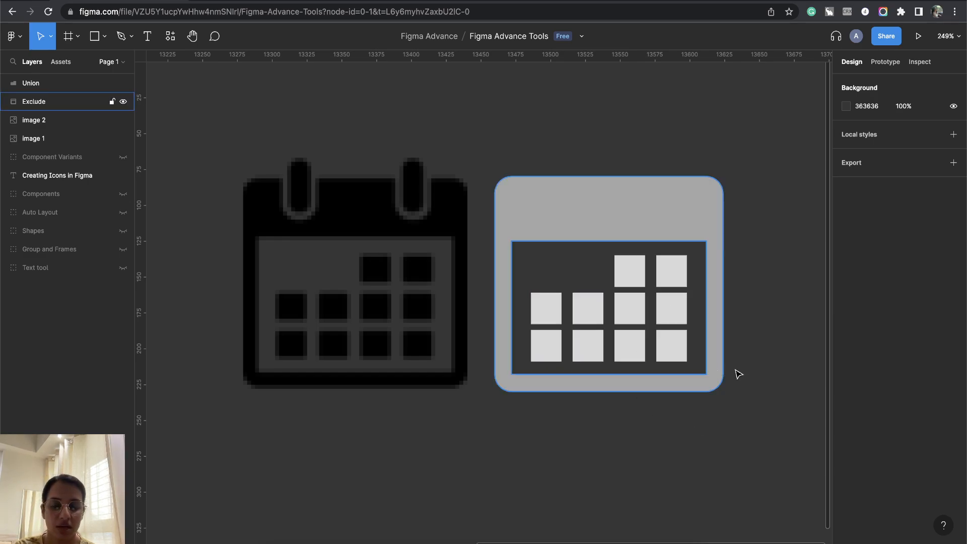
Undo the date grid's flip, move and outlining to get its editable spacing back
left_click(613, 310)
key("shift+h")
key("super+z")
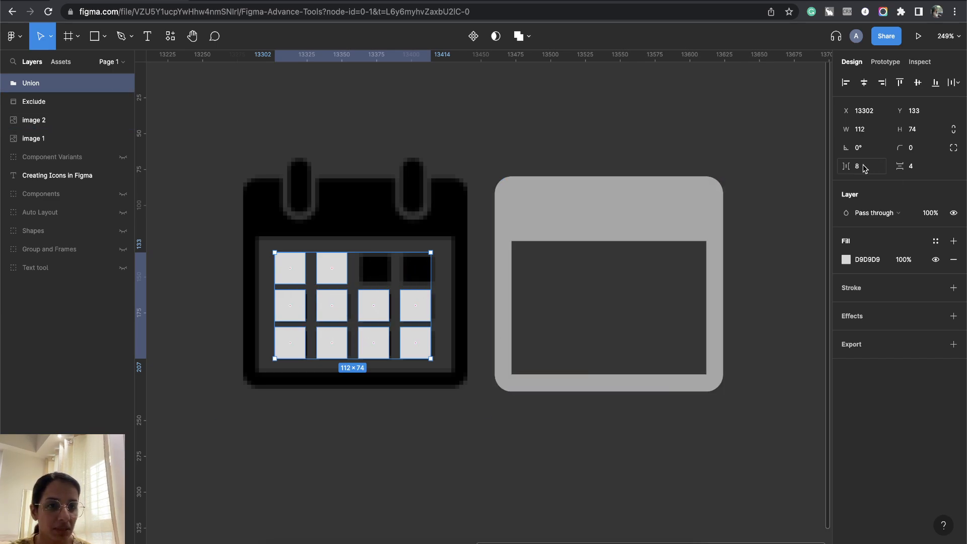
Set the date grid's vertical spacing to 8
left_click(876, 174)
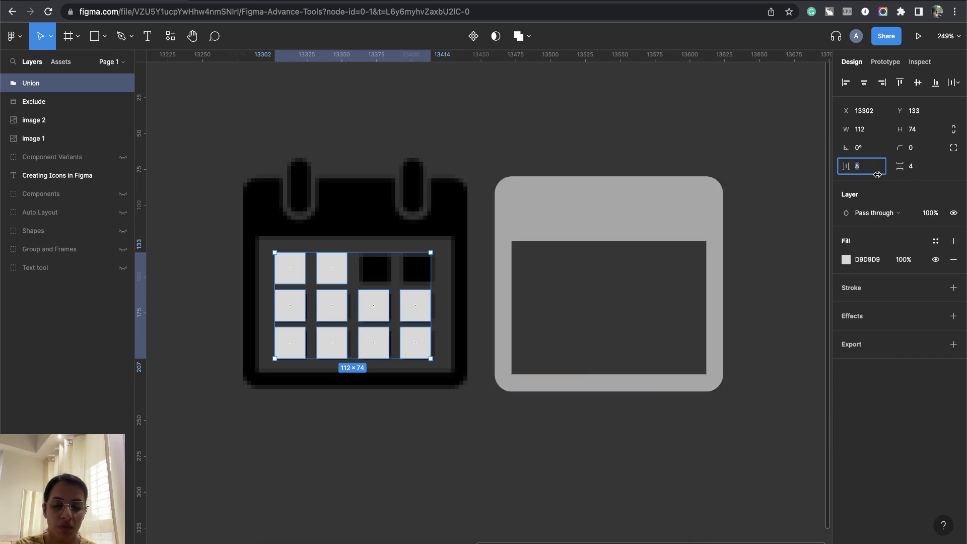
left_click(917, 166)
key("Return")
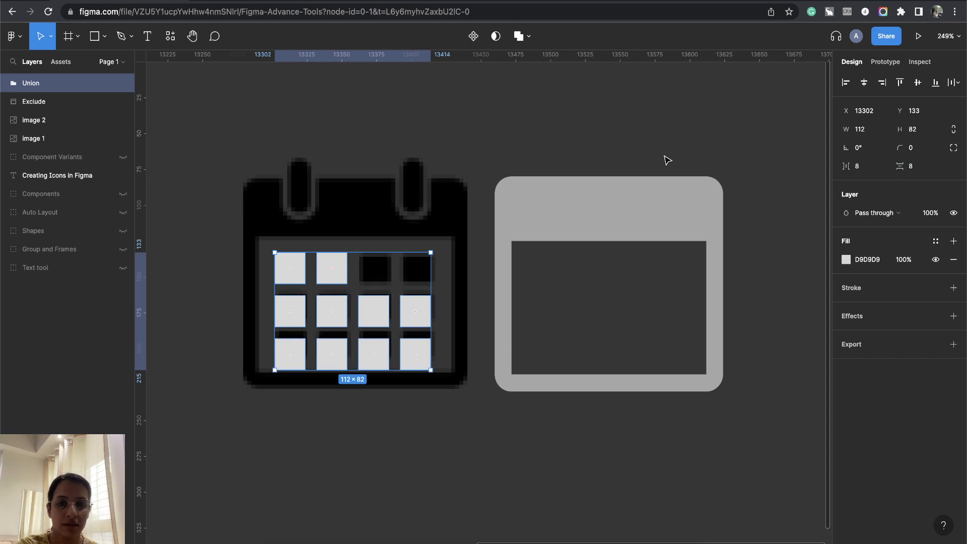
left_click_drag(418, 317, 423, 307)
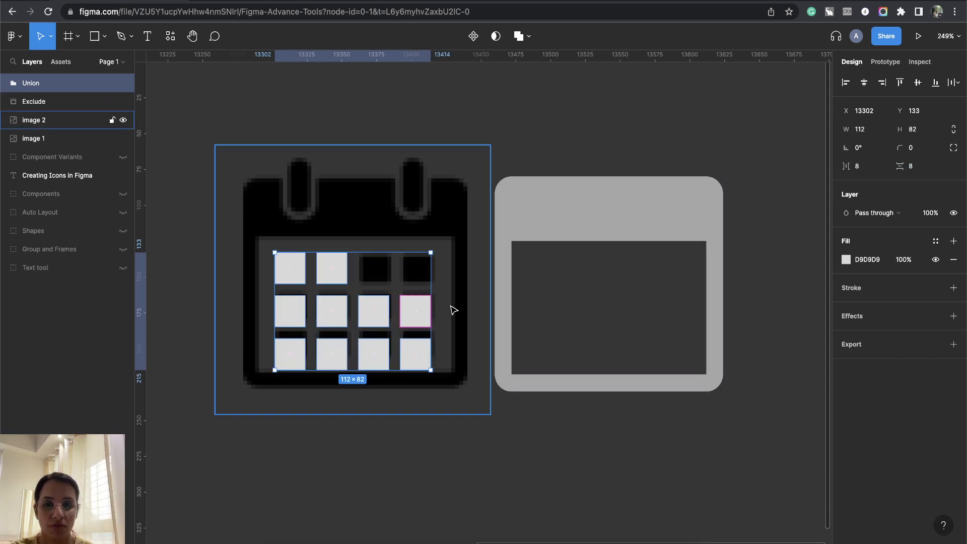
Set both the horizontal and the vertical spacing of the date grid to 6
left_click(850, 166)
type("6")
key("Return")
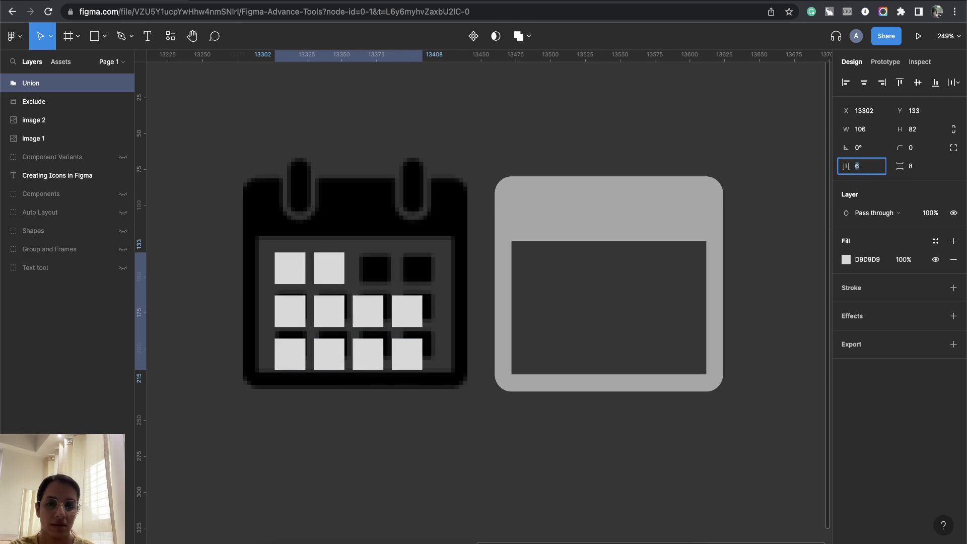
key("Tab")
type("6")
key("Return")
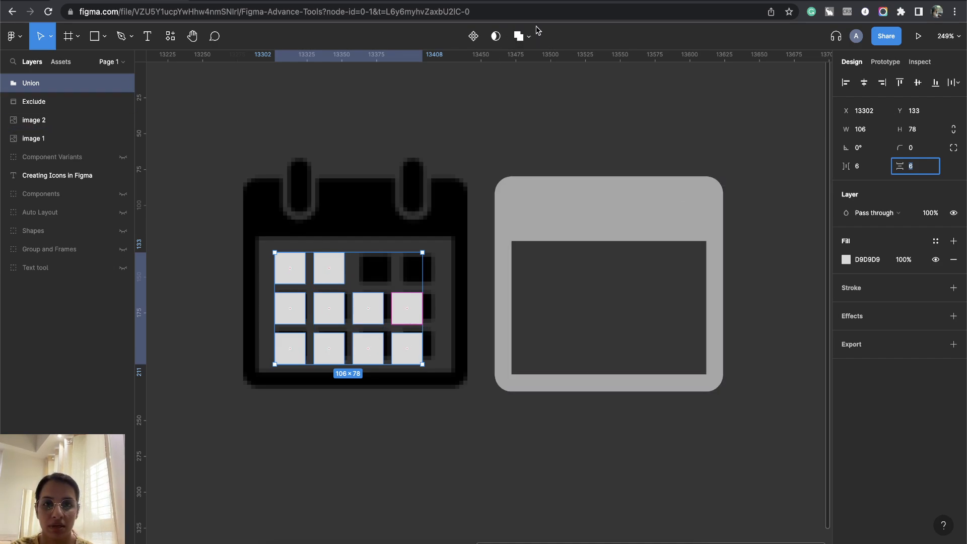
Turn the respaced date grid into a single vector shape with Outline stroke
left_click(528, 36)
left_click(529, 65)
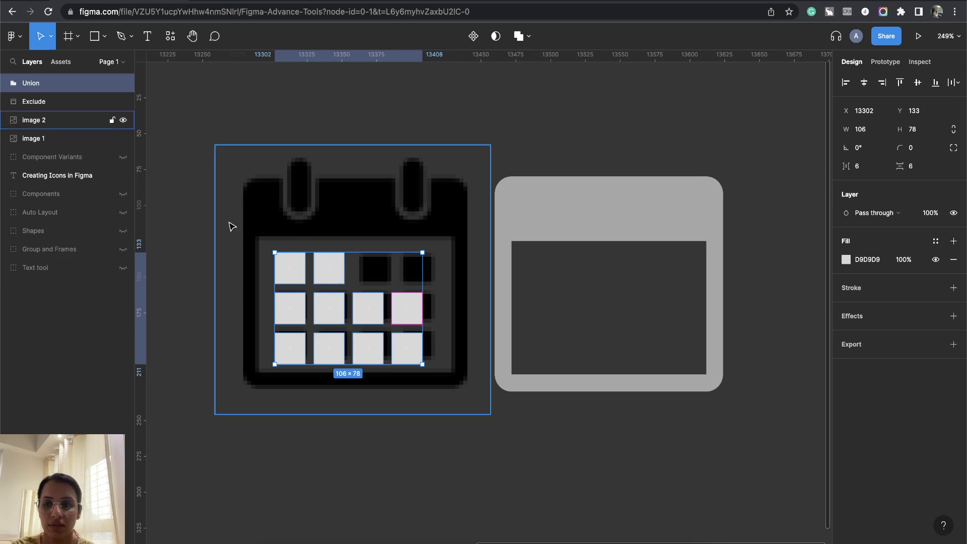
right_click(373, 308)
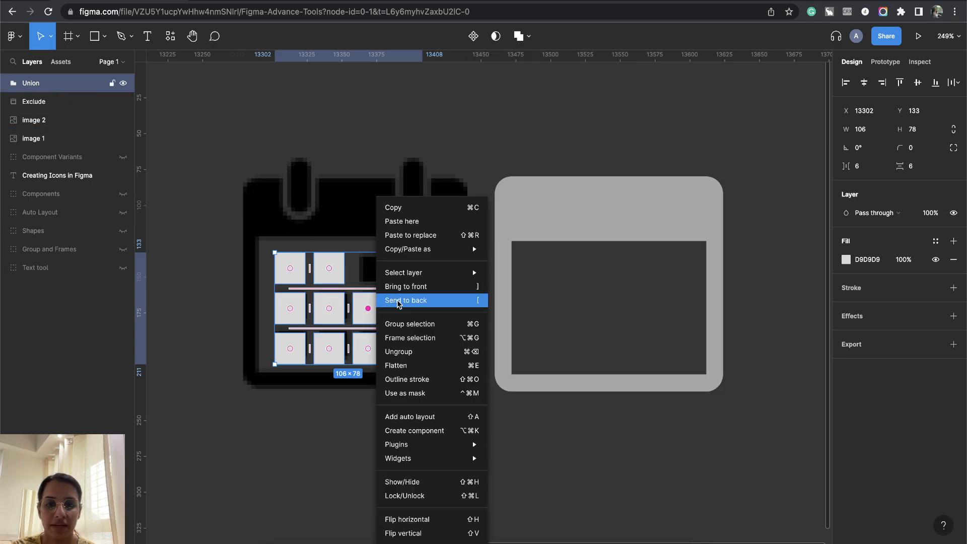
left_click(419, 434)
key("super+z")
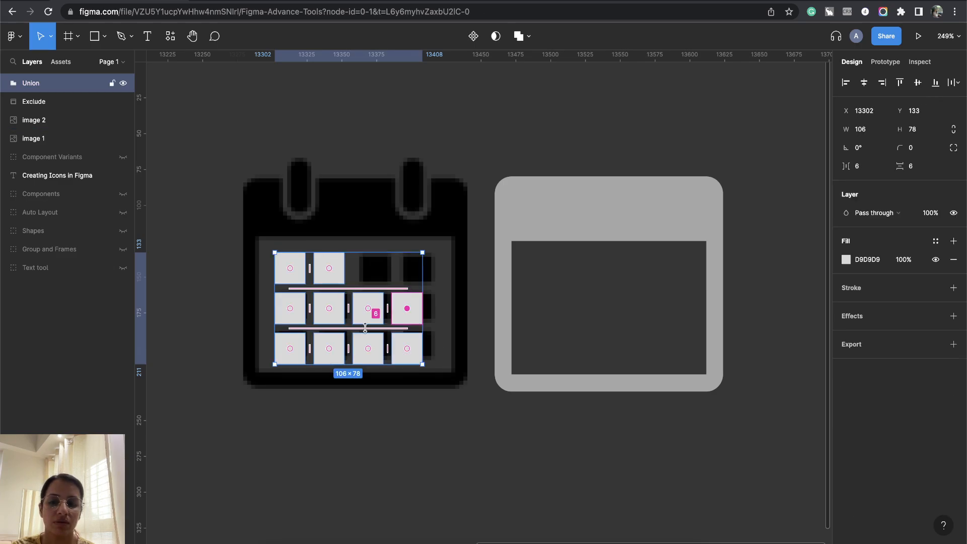
right_click(406, 356)
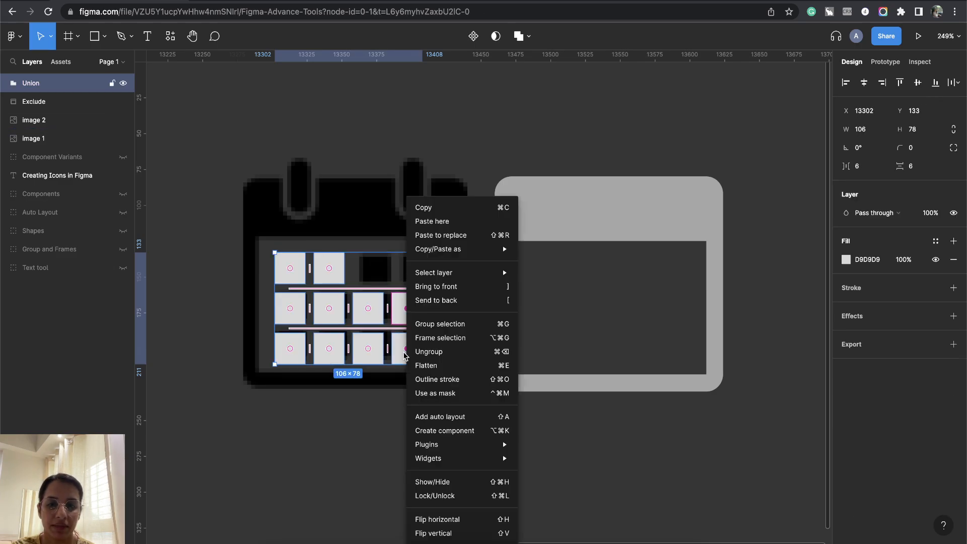
left_click(447, 384)
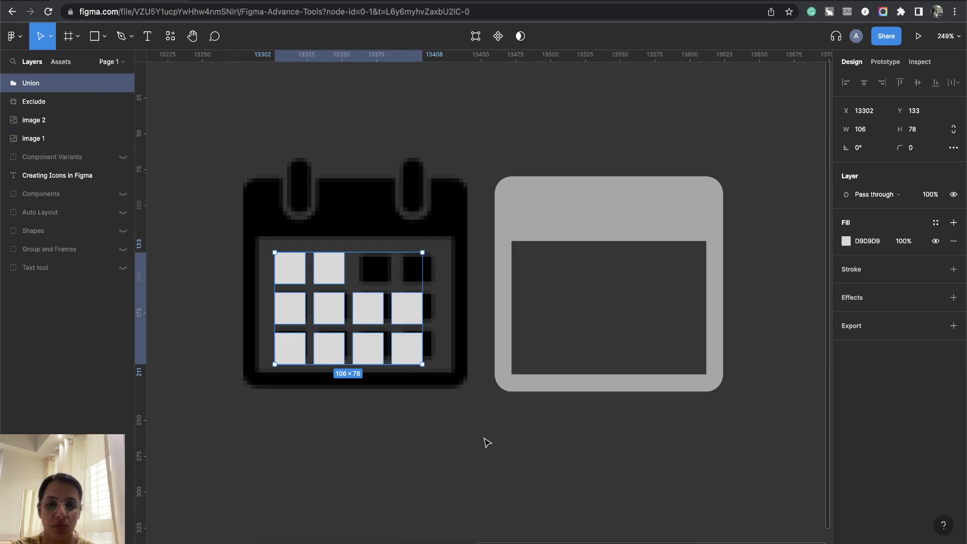
Move the outlined date grid into the cut-out of the grey calendar shape, at about X 13489, Y 132
left_click_drag(409, 319, 671, 320)
right_click(667, 318)
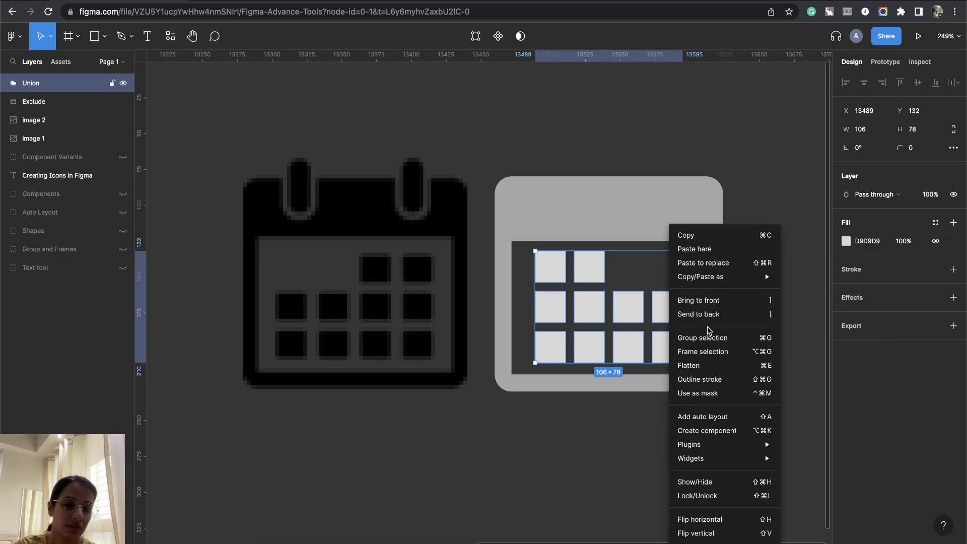
left_click(714, 385)
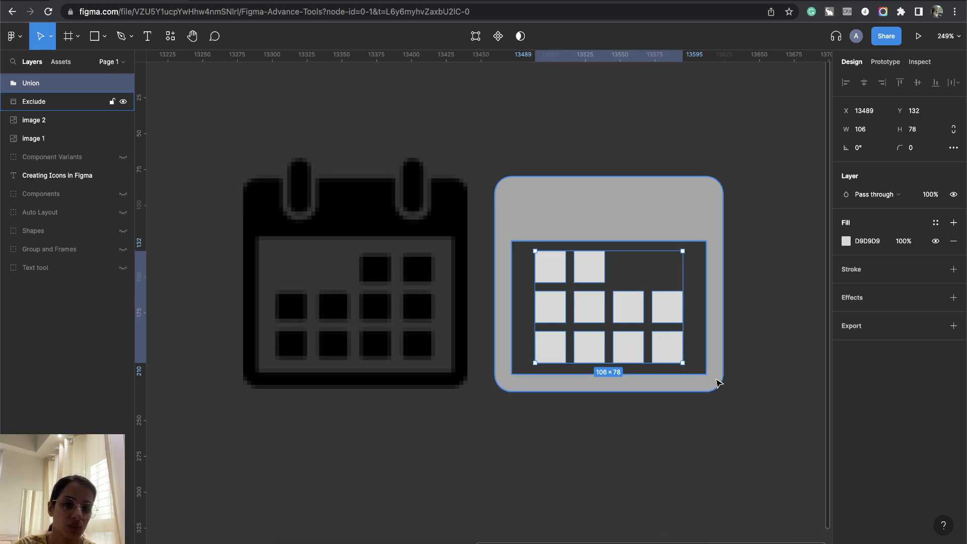
Flip the date grid horizontally, widen it on both sides to 126, and nudge it down to Y 133
right_click(658, 319)
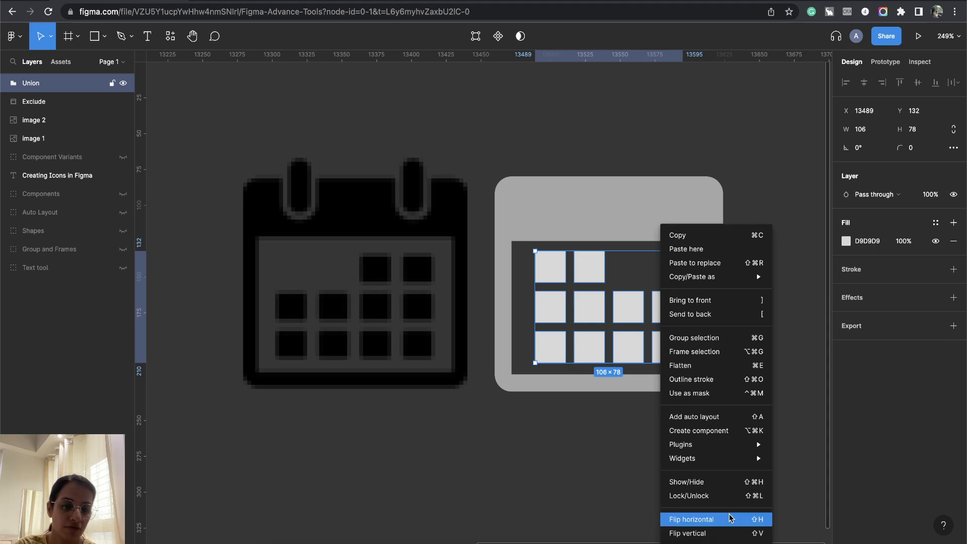
left_click(675, 518)
left_click_drag(685, 304, 695, 303)
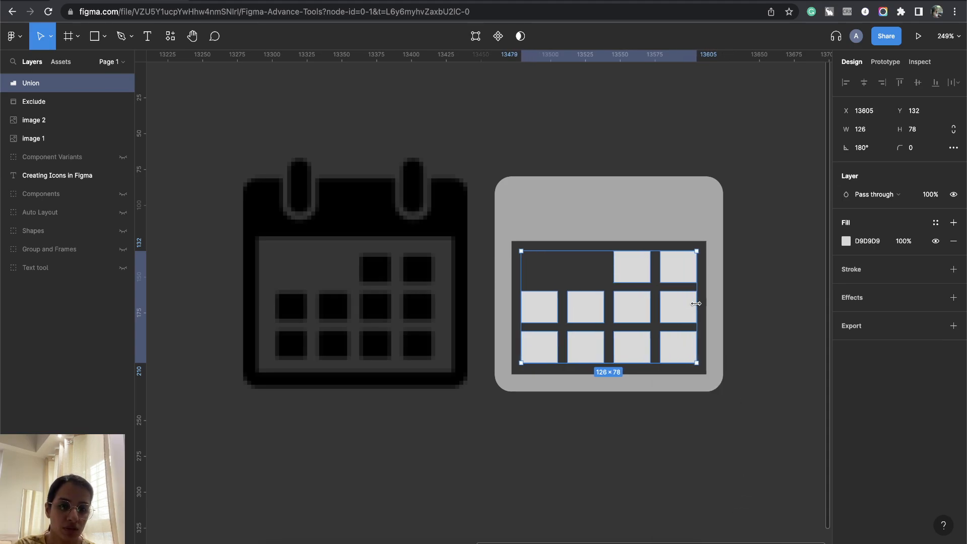
key("Down")
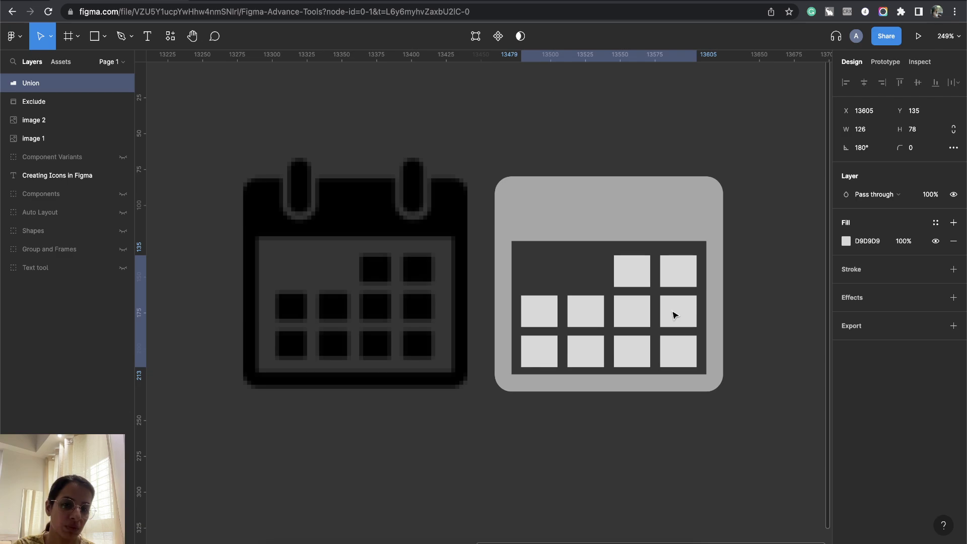
left_click(683, 463)
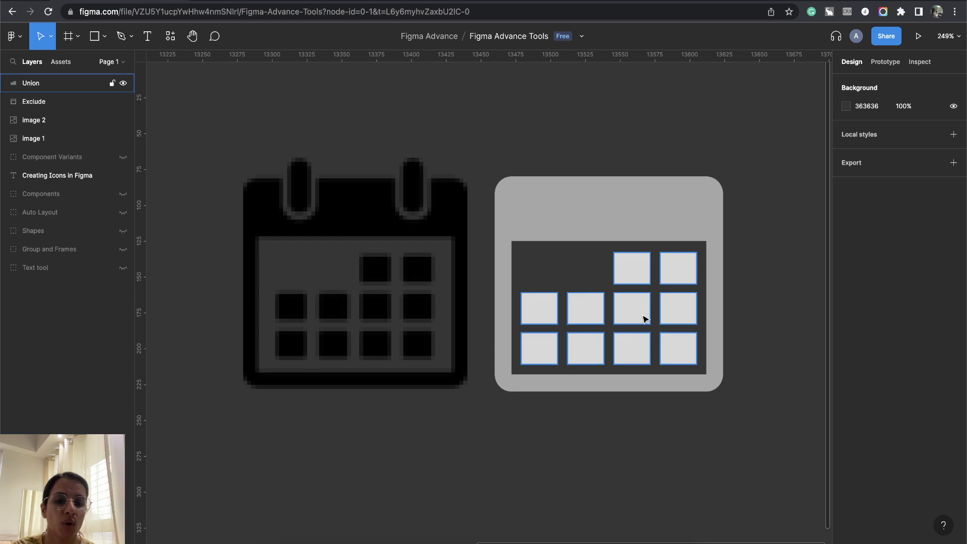
Rename the grey calendar shape's Exclude layer as background
left_click_drag(639, 317, 520, 382)
left_click(514, 329)
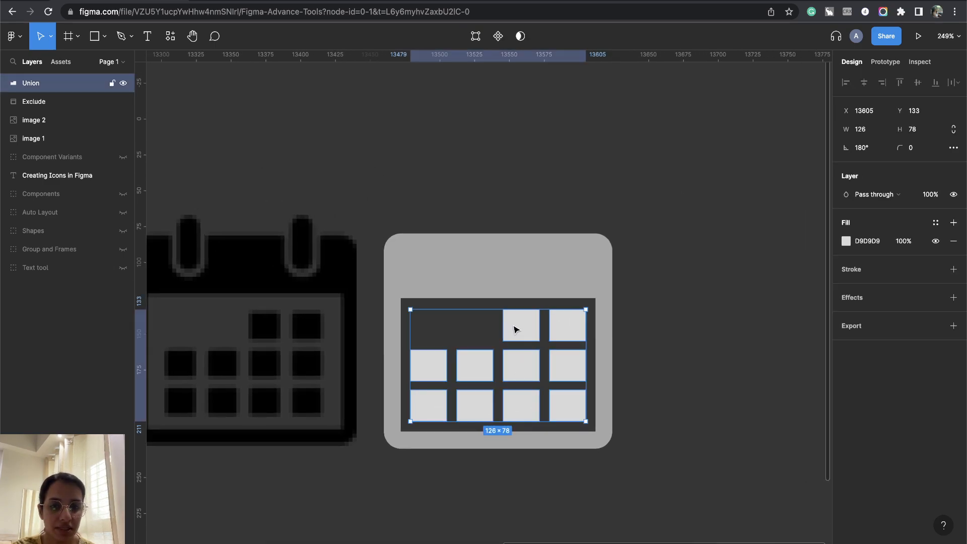
left_click(523, 271)
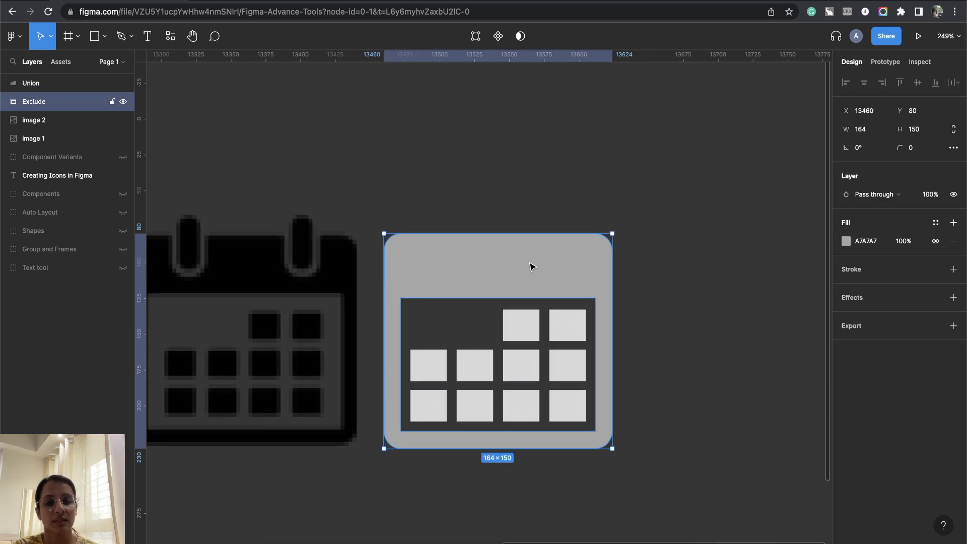
double_click(40, 106)
type("b")
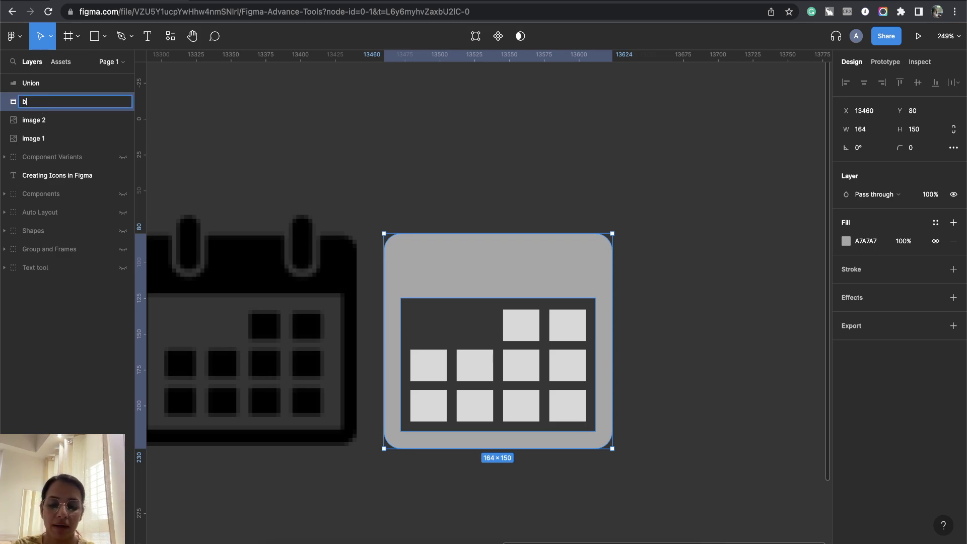
type("ackgroun")
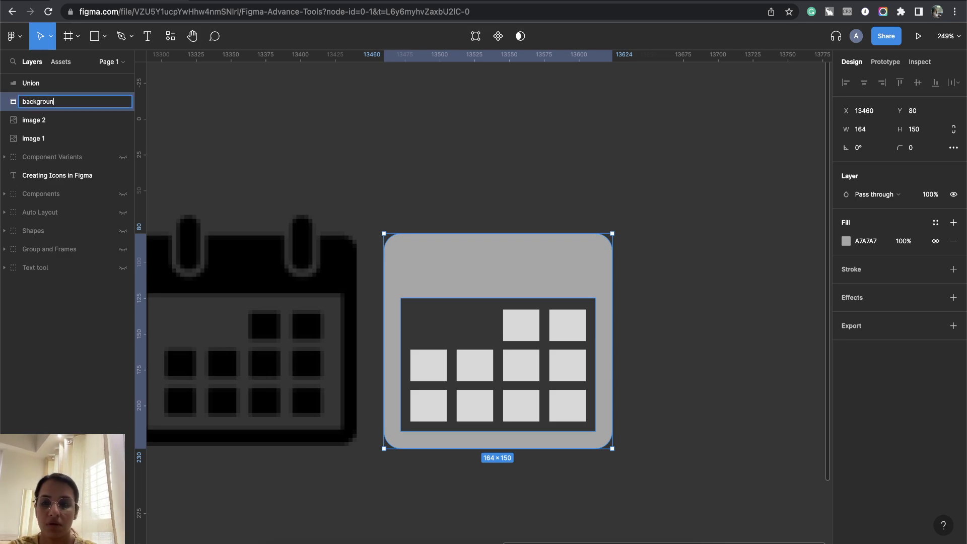
type("d")
key("Return")
Rename the date grid's Union layer as dates
double_click(38, 85)
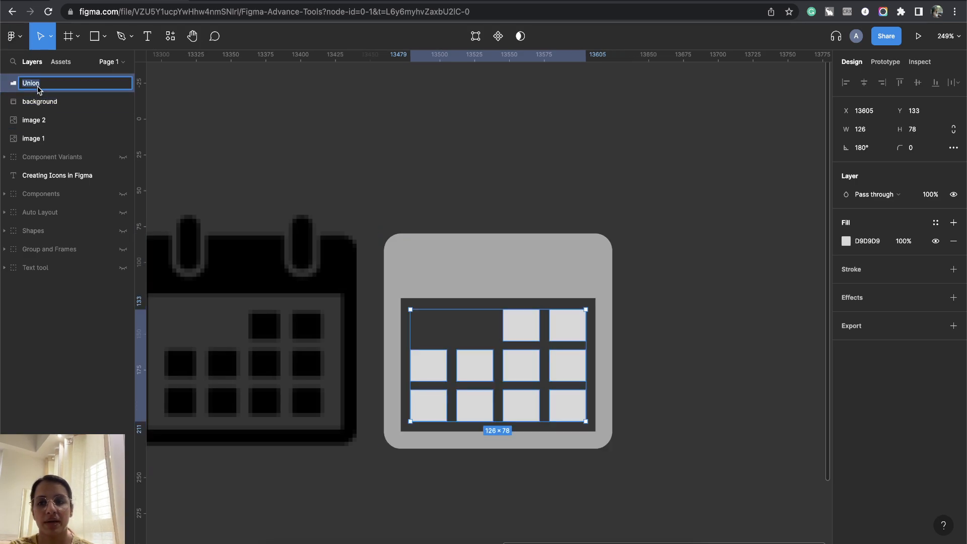
type("dates")
key("Return")
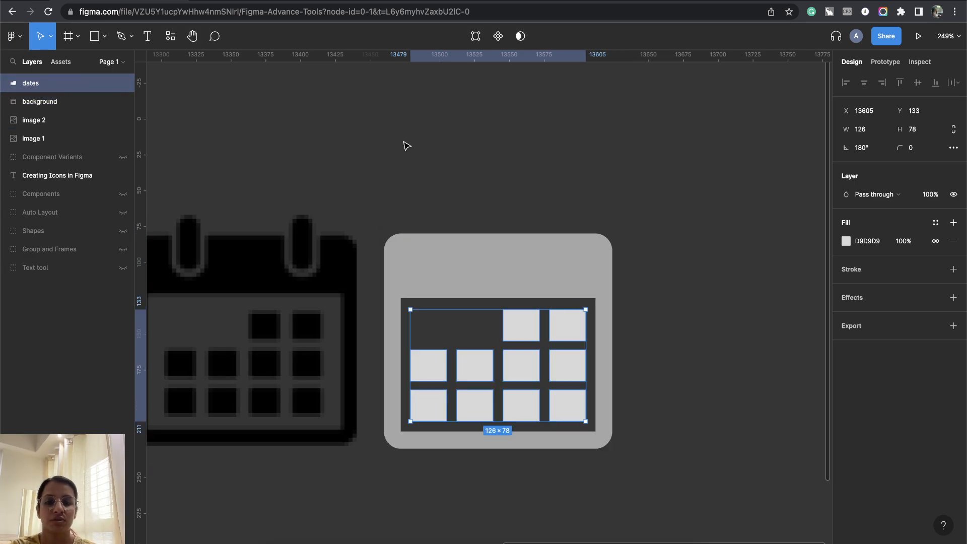
Move the enlarged reference image about 35 px further left, away from the drawn calendar
left_click(525, 253, "shift")
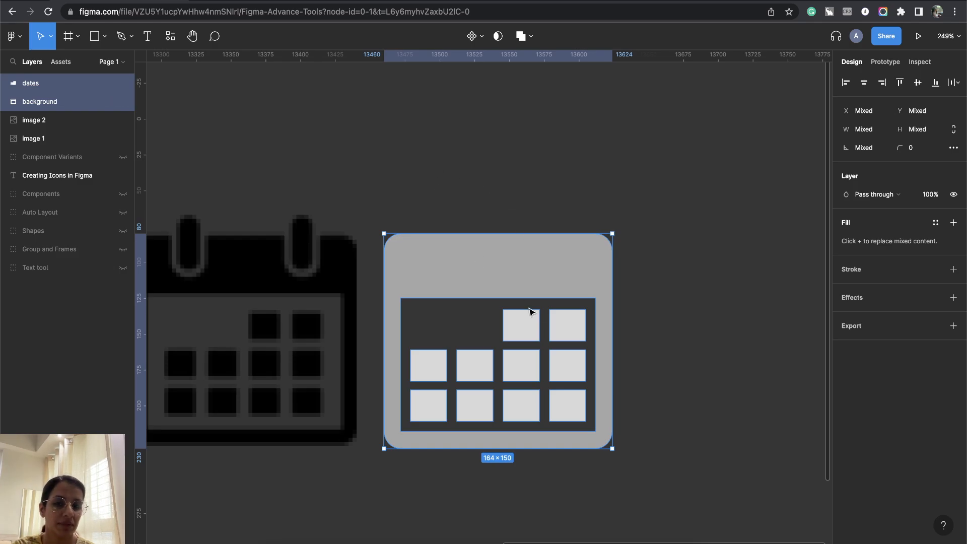
left_click(513, 197)
mouse_move(347, 226)
left_mouse_down()
mouse_move(408, 270)
mouse_move(361, 222)
left_mouse_up()
key("super+z")
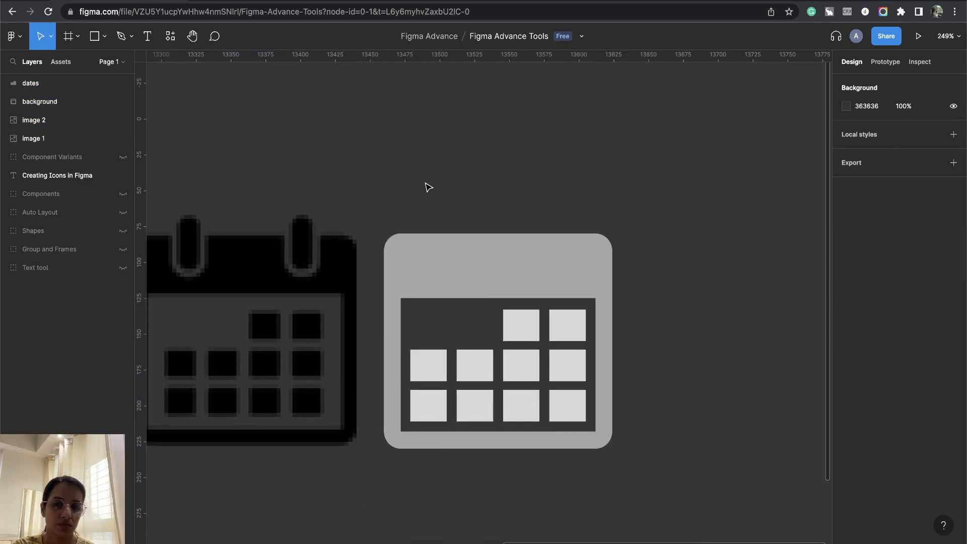
left_click_drag(326, 265, 279, 281)
left_click(410, 210)
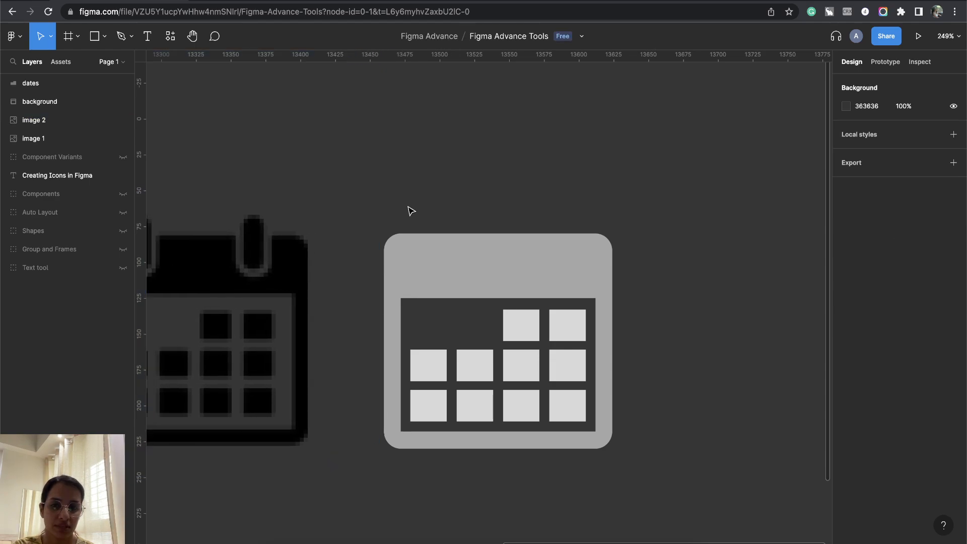
Select the dates and background shapes together and combine them with Union
left_click_drag(411, 211, 639, 481)
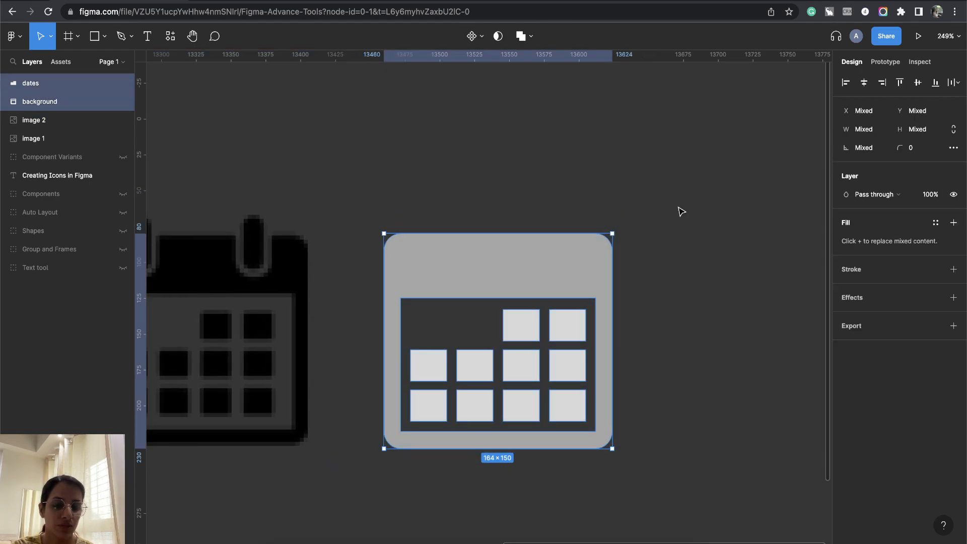
left_click(531, 35)
left_click(535, 65)
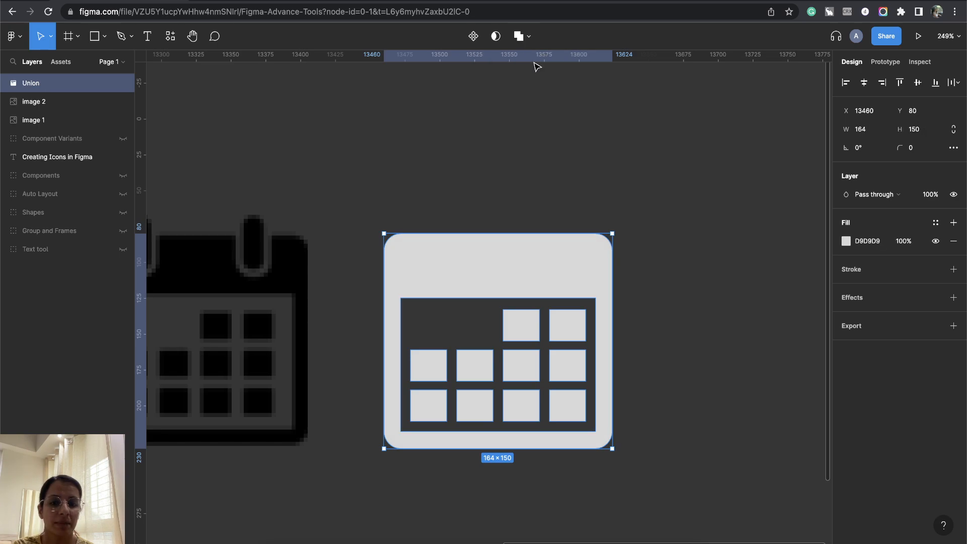
Examine the two hooks at the top of the enlarged reference calendar and compare them with the drawn calendar
left_click(502, 192)
left_click_drag(457, 211, 543, 185)
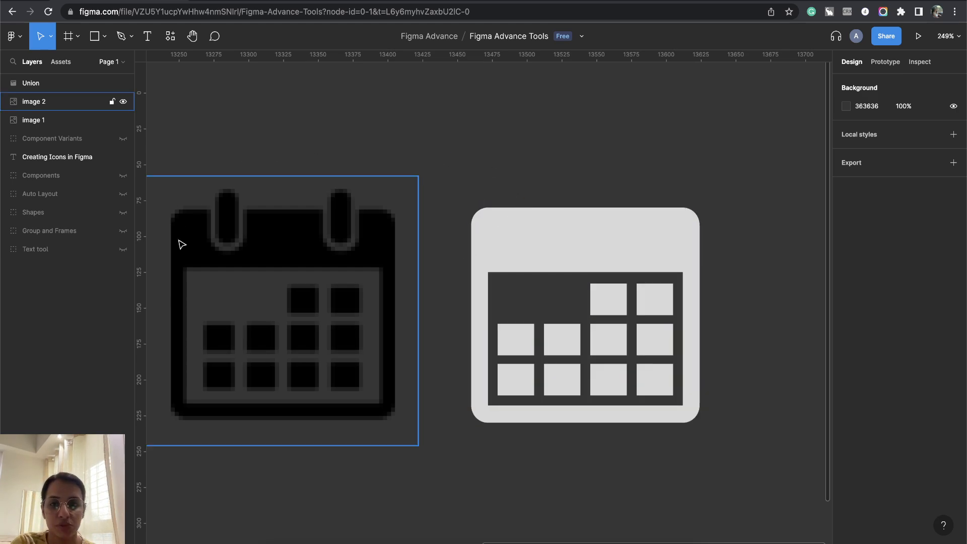
scroll(233, 242, "up", 10)
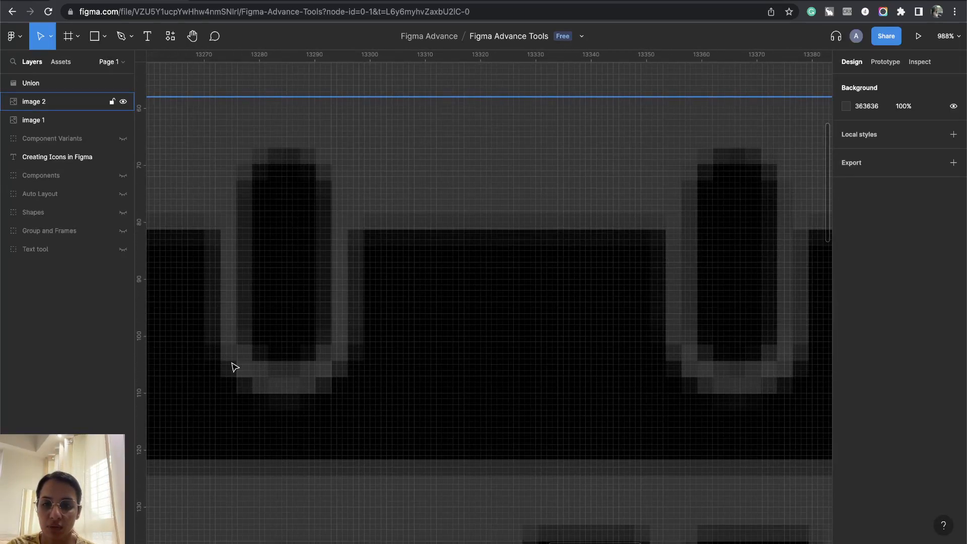
left_click_drag(462, 279, 337, 281)
scroll(339, 279, "down", 7)
left_click_drag(660, 324, 313, 321)
left_click(406, 304)
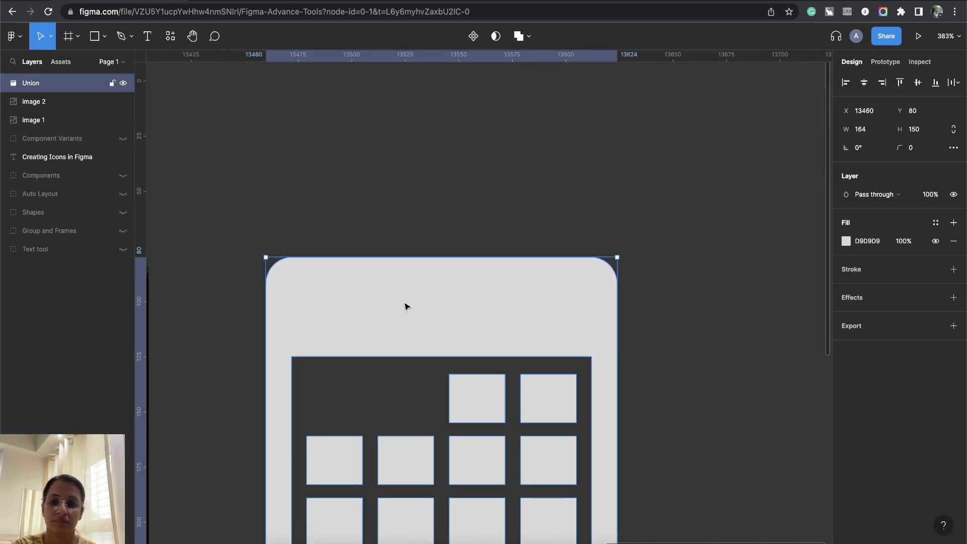
left_click(104, 36)
left_click(88, 106)
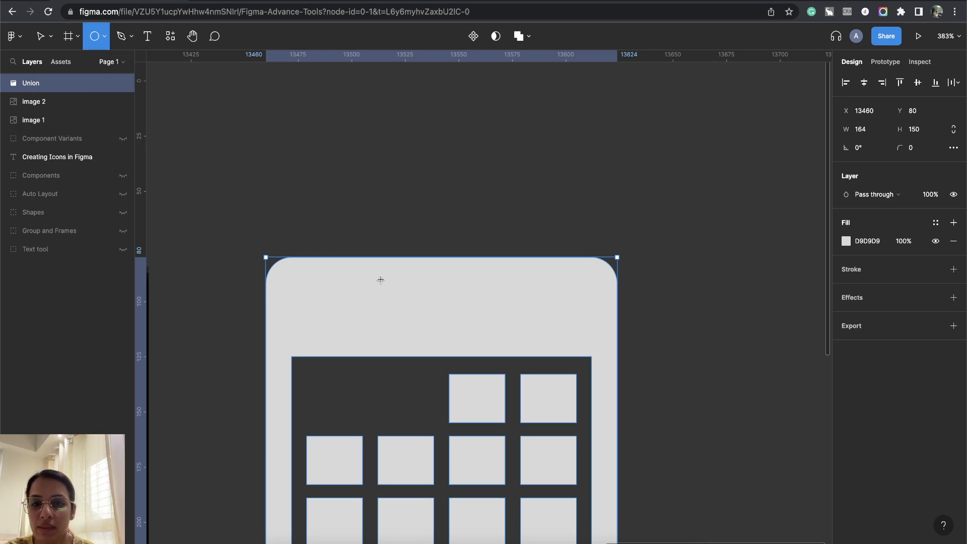
left_click_drag(340, 221, 388, 295)
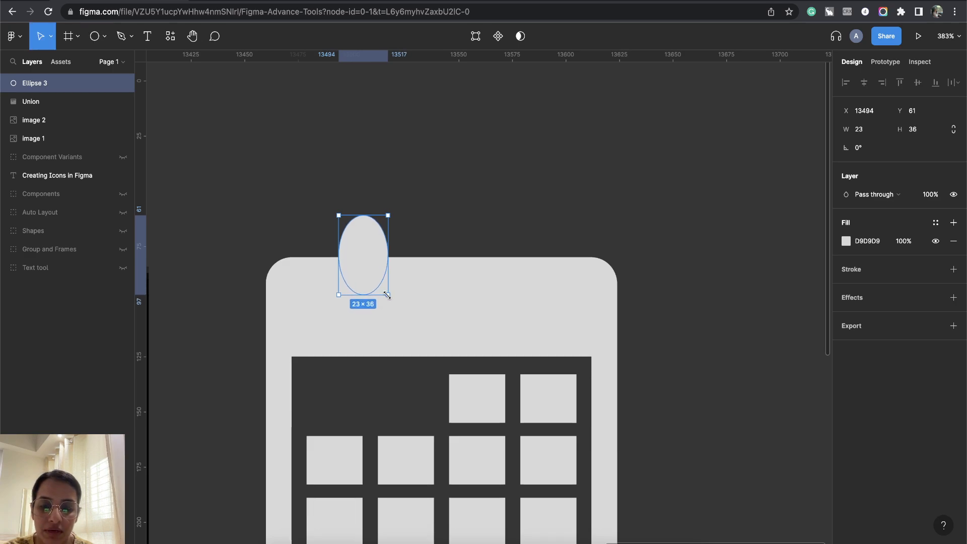
key("ctrl+z")
Draw a rectangle over the reference calendar's left hook and resize it to about 22 × 42 px
left_click_drag(267, 240, 592, 232)
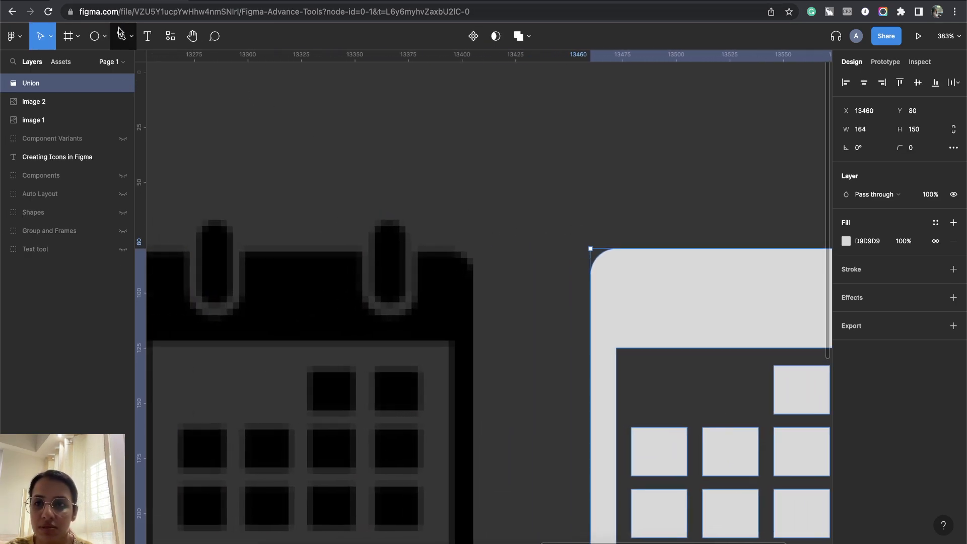
left_click(104, 37)
left_click(121, 70)
left_click_drag(198, 222, 234, 310)
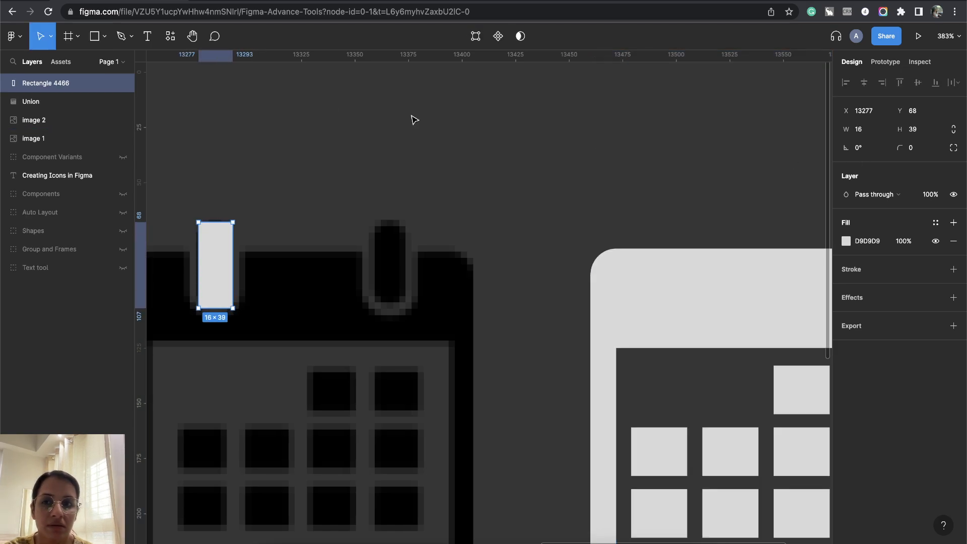
left_click_drag(237, 269, 240, 268)
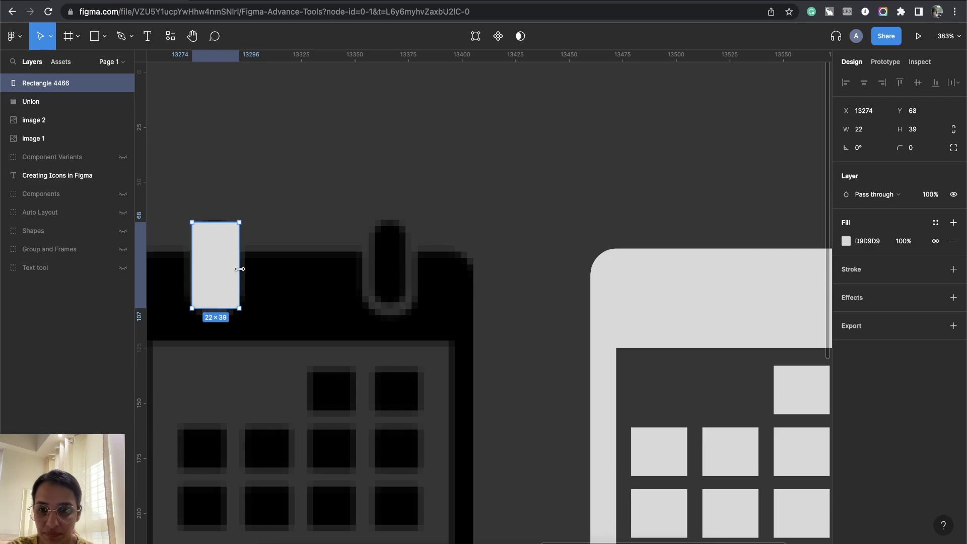
left_click_drag(205, 311, 216, 315)
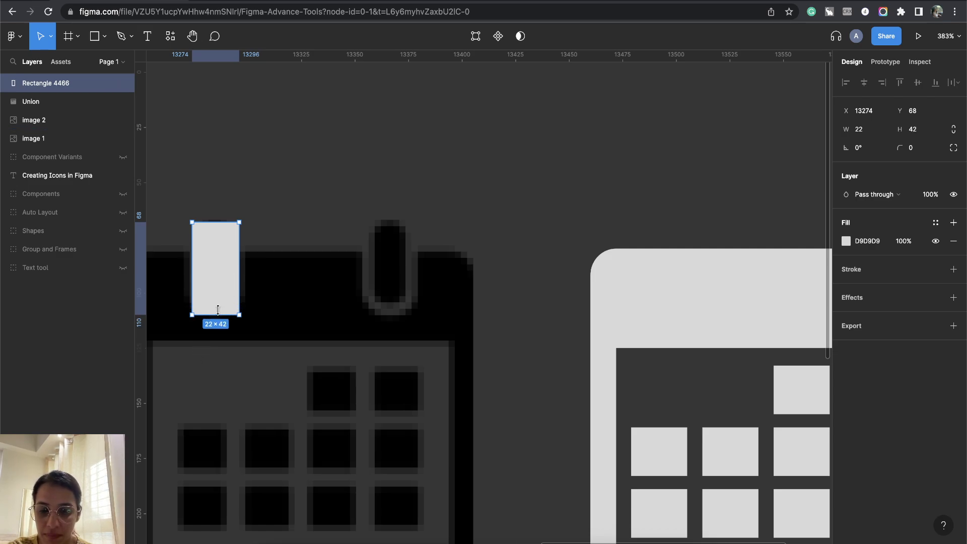
Set the hook rectangle's corner radius to 12 and move it onto the top edge of the drawn calendar at X 13500
left_click(915, 149)
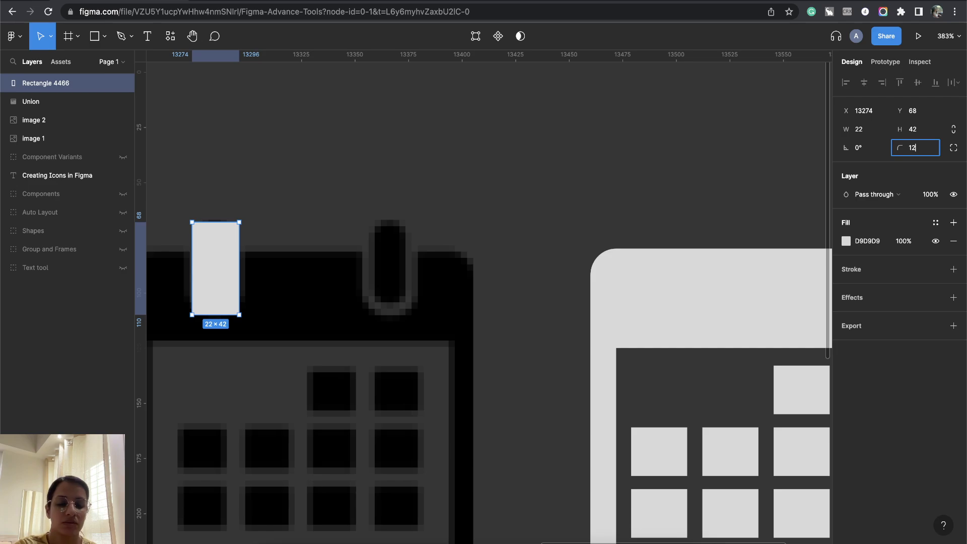
key("Return")
left_click_drag(221, 289, 706, 286)
left_click_drag(729, 368, 569, 351)
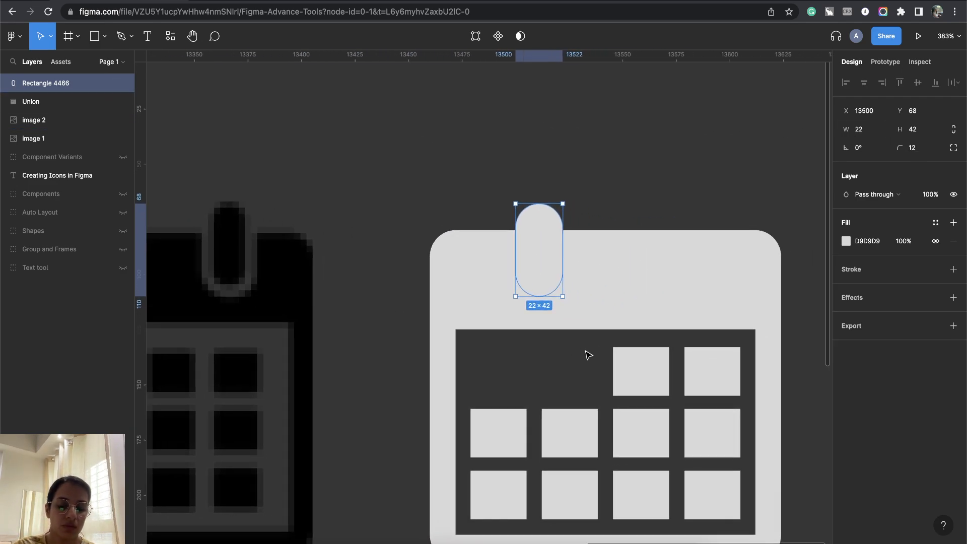
Fill the hook shape with the canvas background colour 363636, sampled with the eyedropper
key("i")
left_click(627, 190)
left_click(655, 192)
scroll(579, 216, "right", 3)
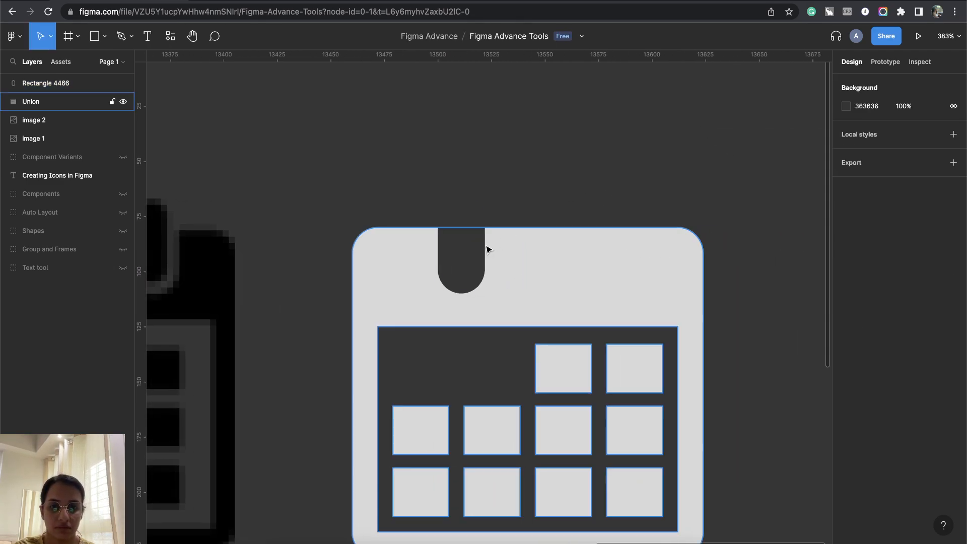
Fill the hook shape with black 000000, sampled from the reference calendar
left_click(480, 245)
key("i")
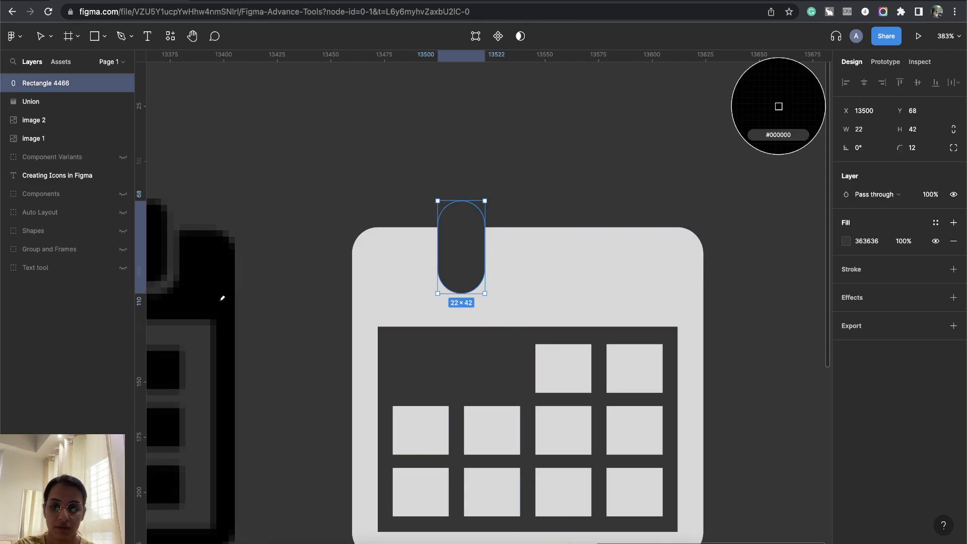
left_click(253, 360)
left_click(465, 192)
left_click(464, 251)
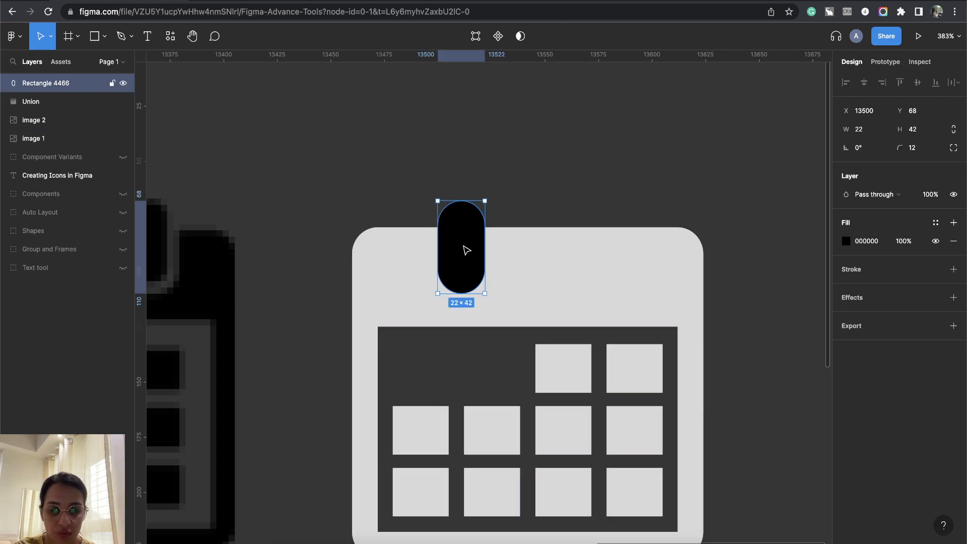
Duplicate the black hook about 62 px to its right, and nudge the original hook 20 px left
key("alt")
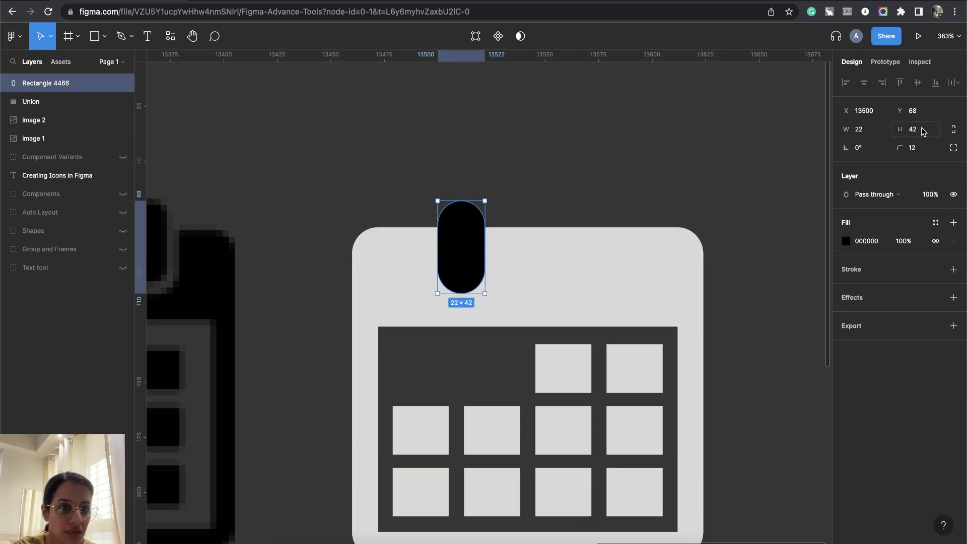
left_click_drag(462, 262, 599, 280)
left_click(460, 248)
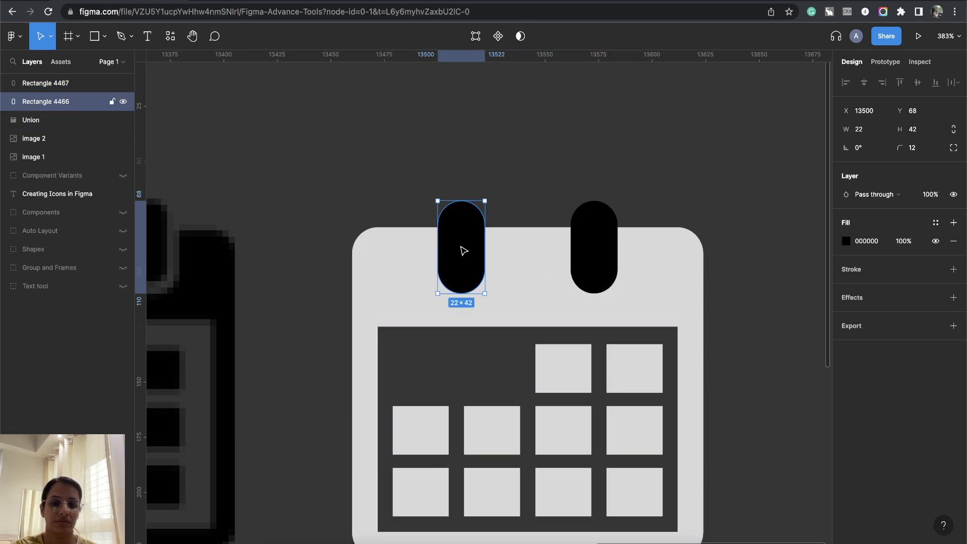
key("shift+Left")
key("shift+Left")
scroll(511, 307, "left", 5)
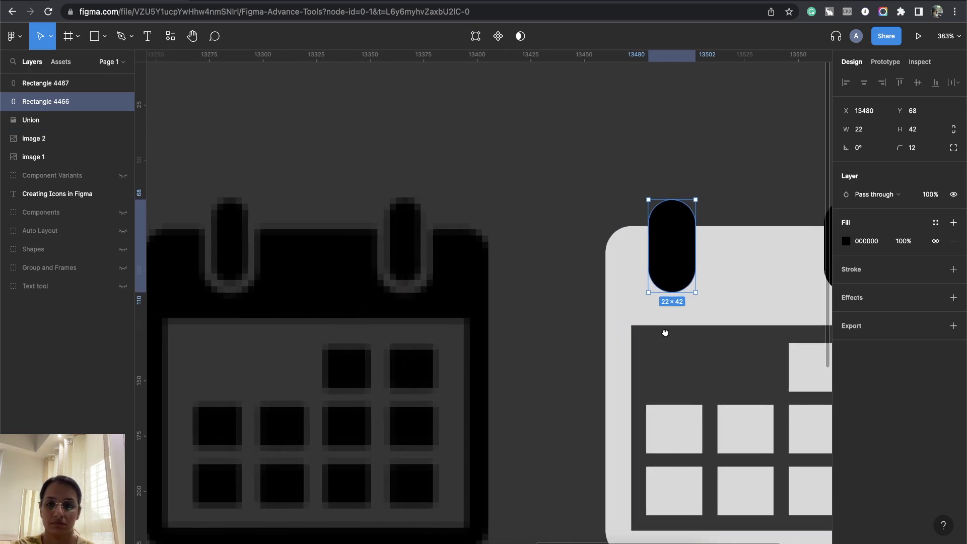
scroll(668, 333, "right", 5)
Group the two black hooks and centre the group horizontally on the calendar shape
left_click(602, 270, "shift")
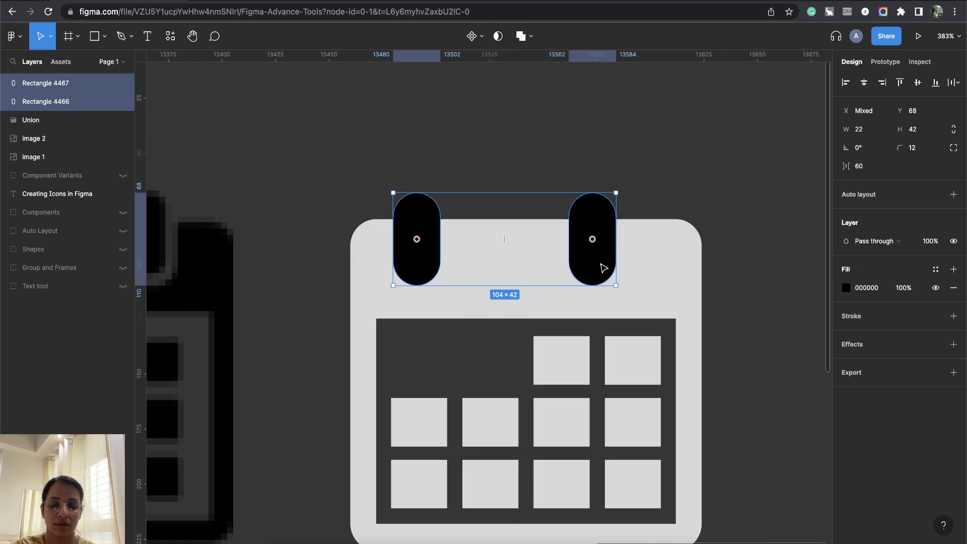
key("ctrl+g")
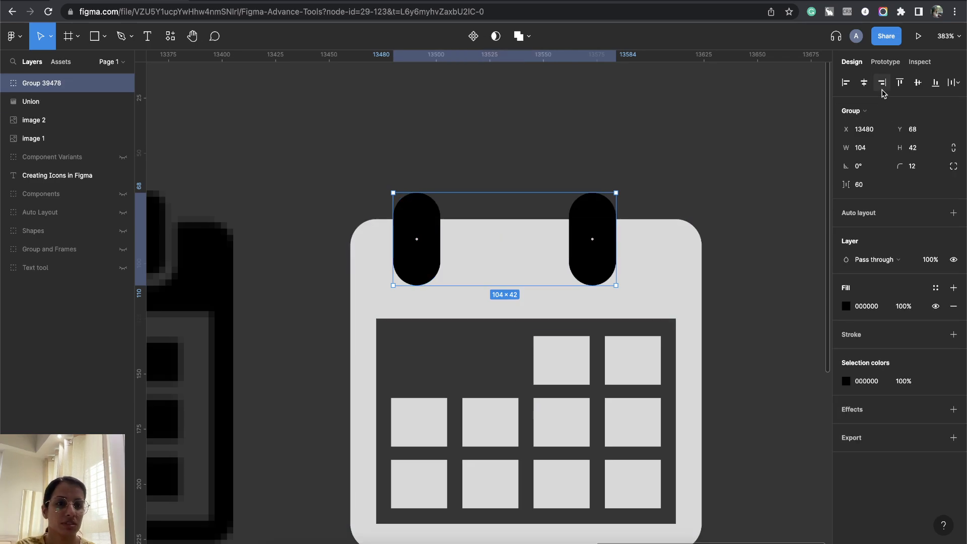
left_click(673, 304, "shift")
left_click(699, 190)
left_click(592, 237)
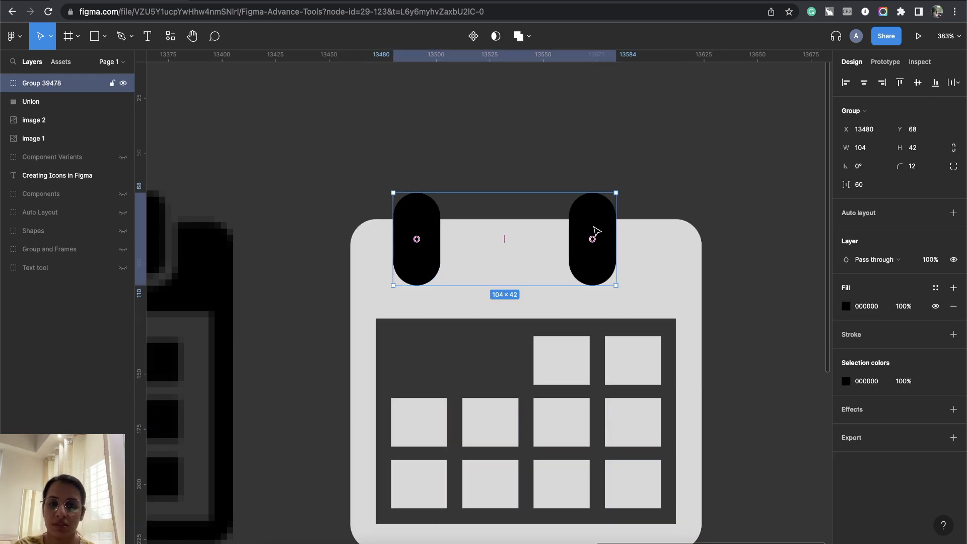
left_click(677, 250, "shift")
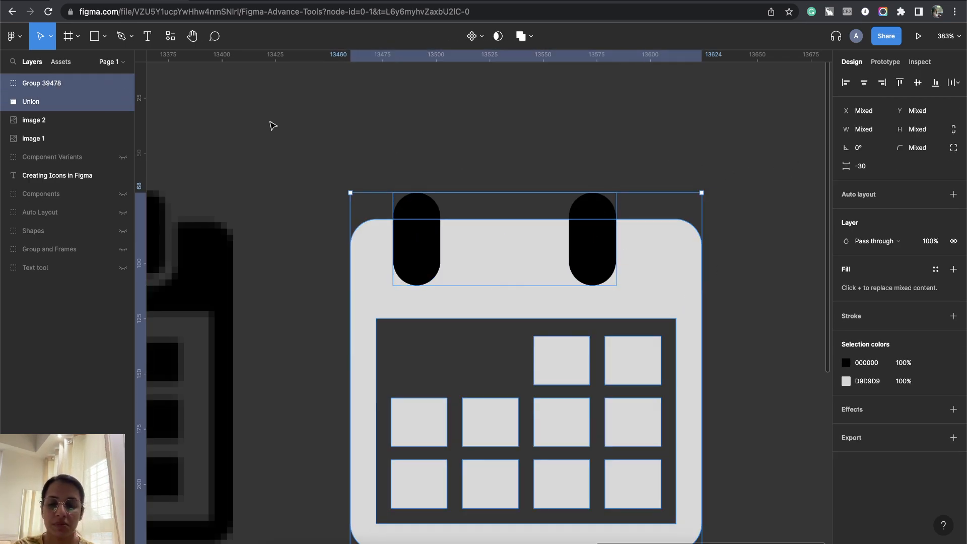
left_click(864, 84)
left_click(690, 149)
left_click(675, 255)
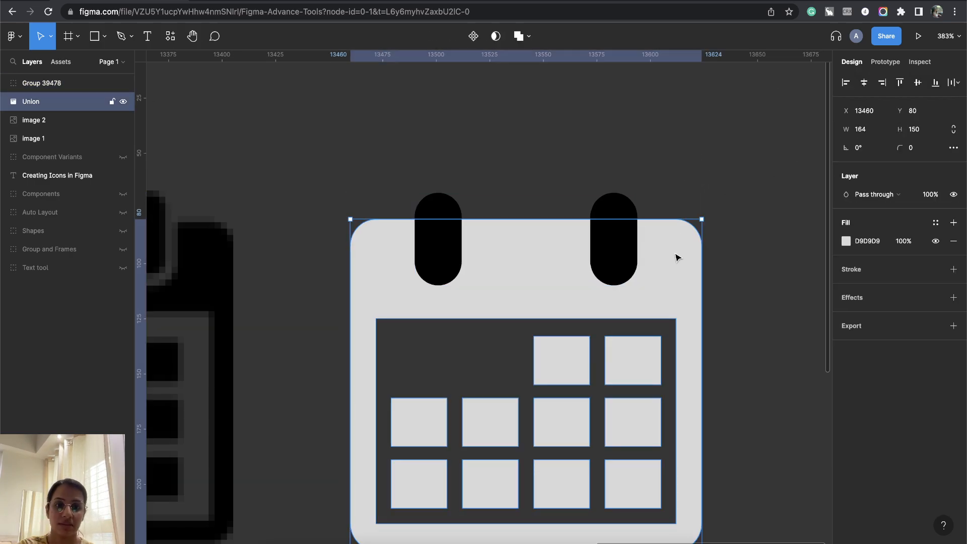
Ungroup the two black hooks and combine them into one shape with Union
left_click(619, 215)
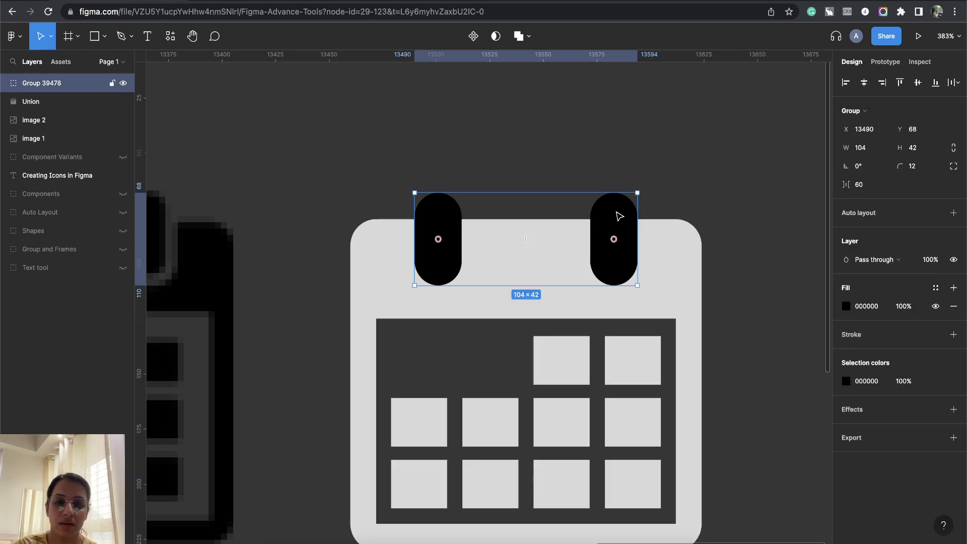
key("super+shift+g")
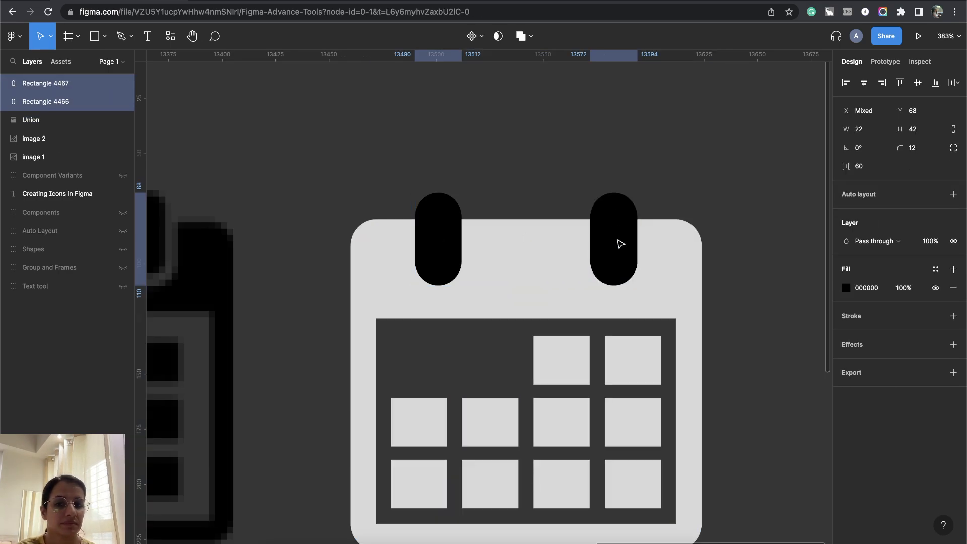
left_click(630, 162)
left_click(613, 244)
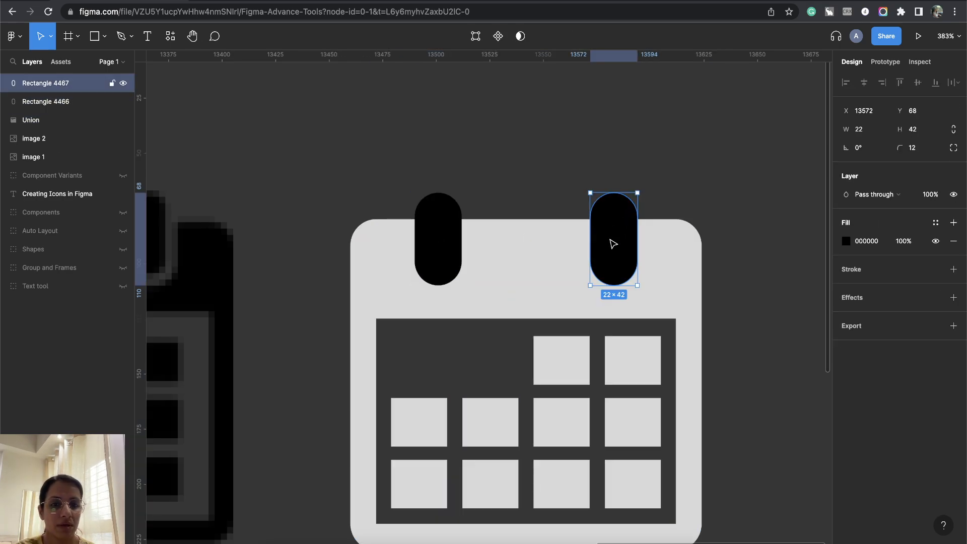
left_click(452, 251, "shift")
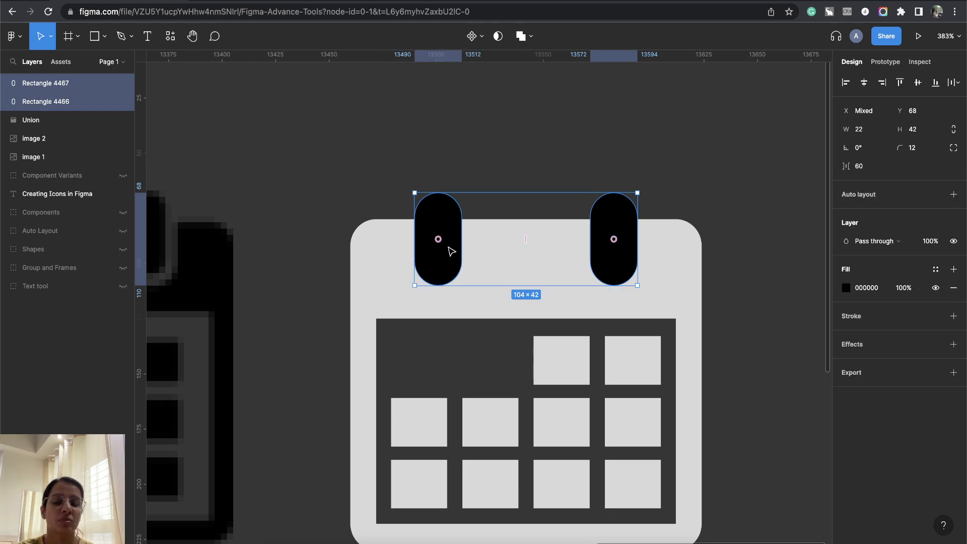
left_click(532, 40)
left_click(535, 65)
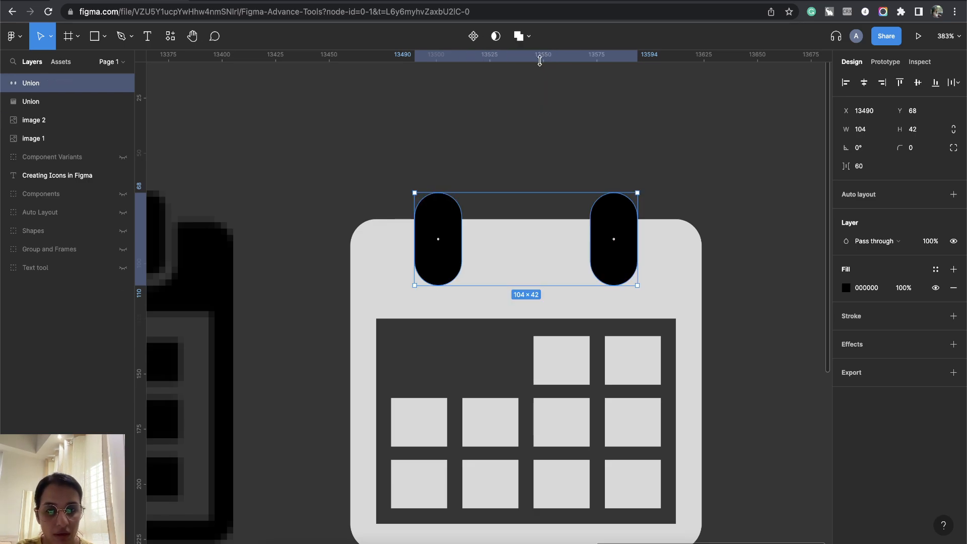
Flatten the combined hooks and rename their layer as hook
right_click(609, 238)
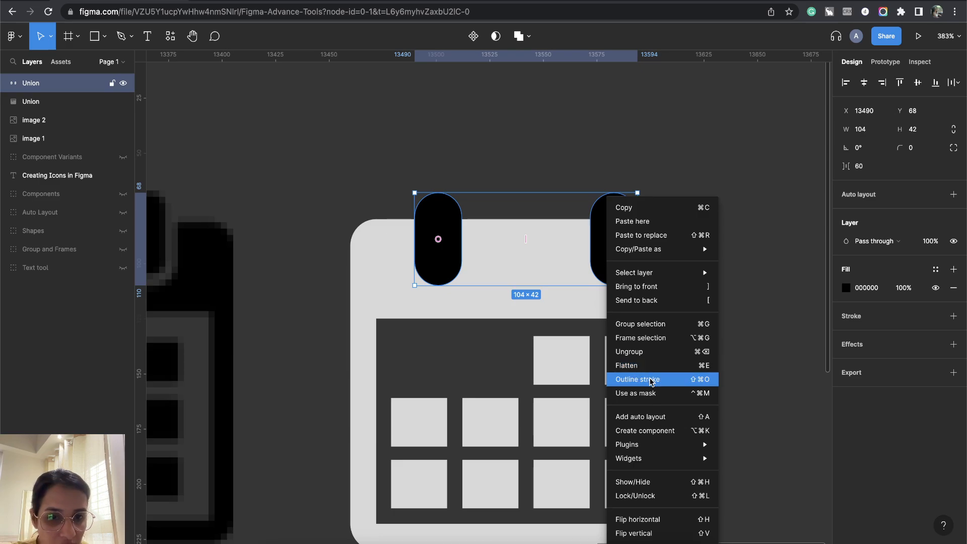
left_click(630, 363)
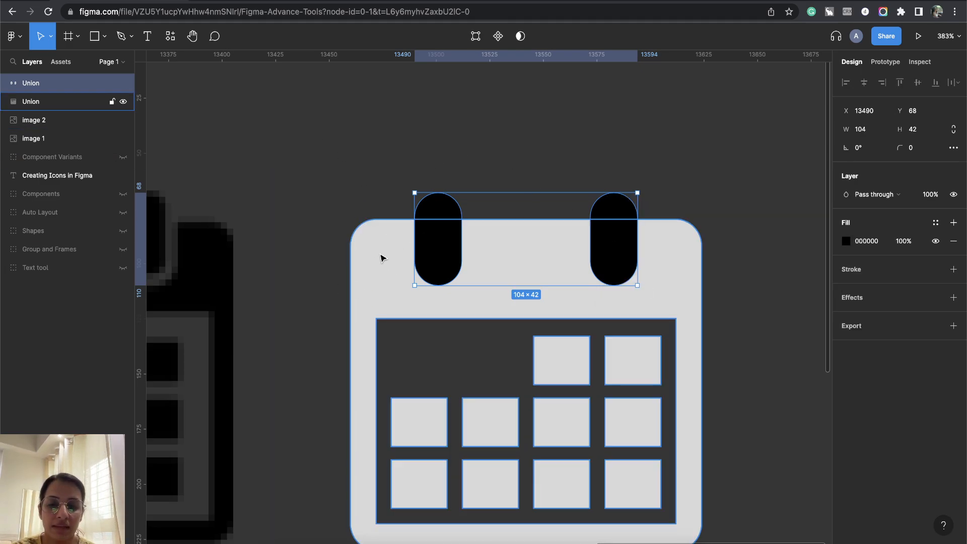
double_click(31, 83)
type("hook")
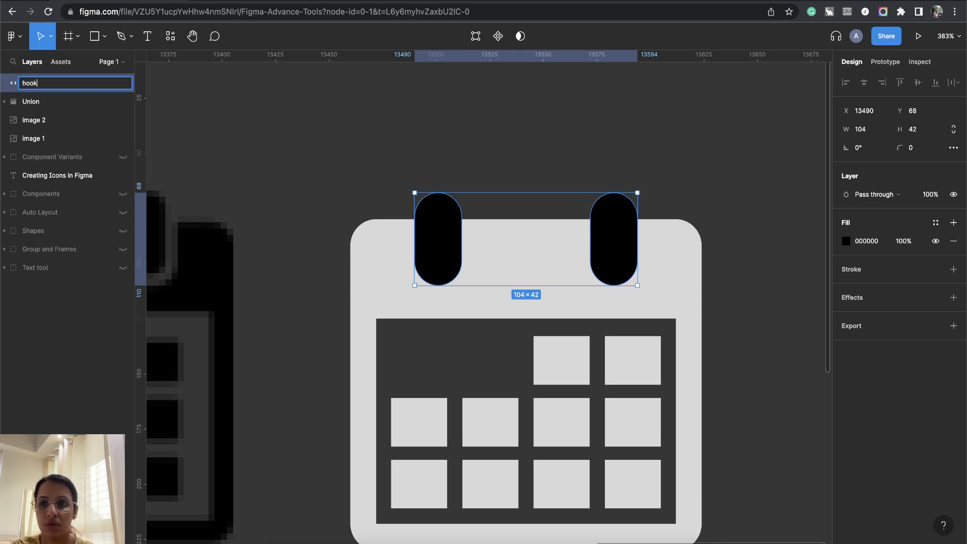
key("Return")
Expand the calendar's Union layer and try to move the hook layer inside it
left_click(380, 245)
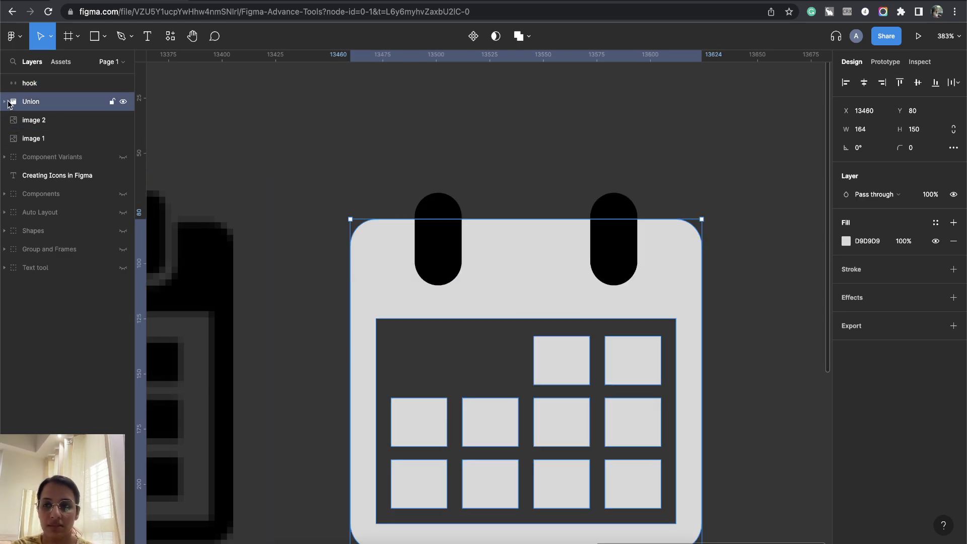
left_click(4, 102)
left_click(44, 120)
left_click(40, 83)
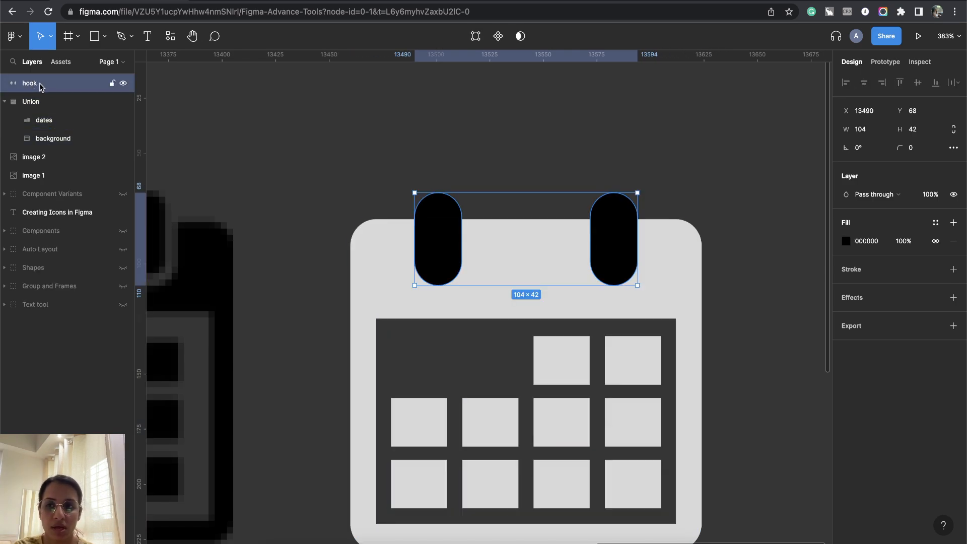
left_click_drag(40, 85, 53, 108)
key("ctrl+z")
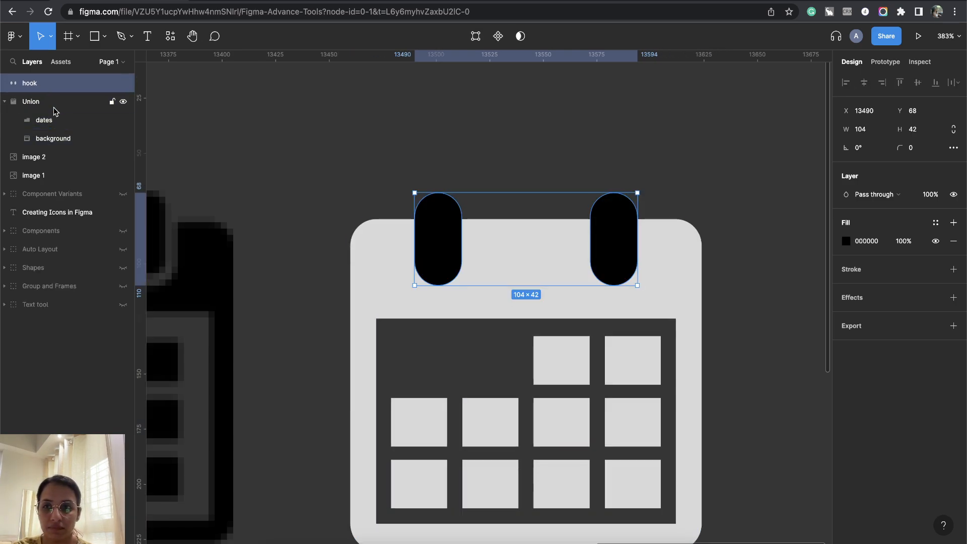
Flatten the calendar's Union shape and rename its layer as cal
left_click(383, 284, "shift")
left_click(345, 158)
left_click(373, 292)
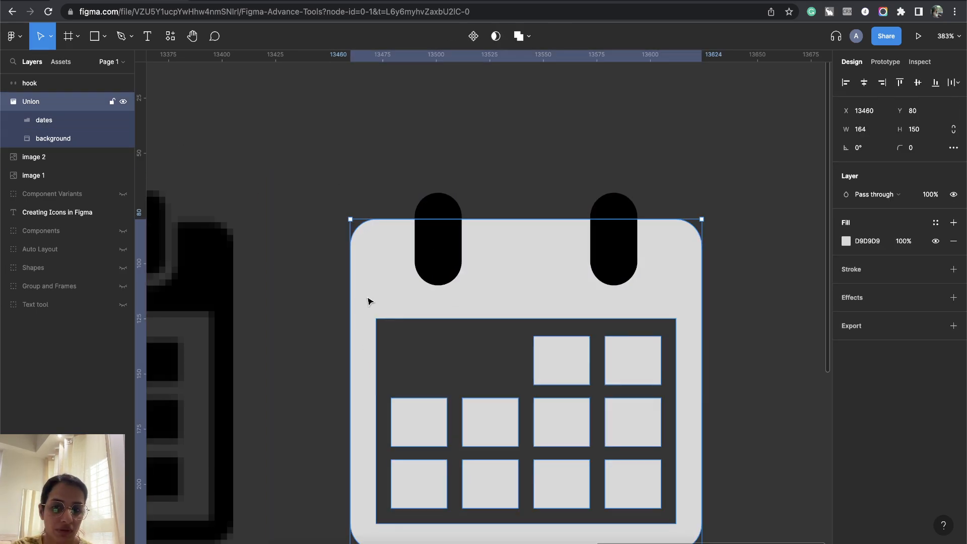
right_click(394, 297)
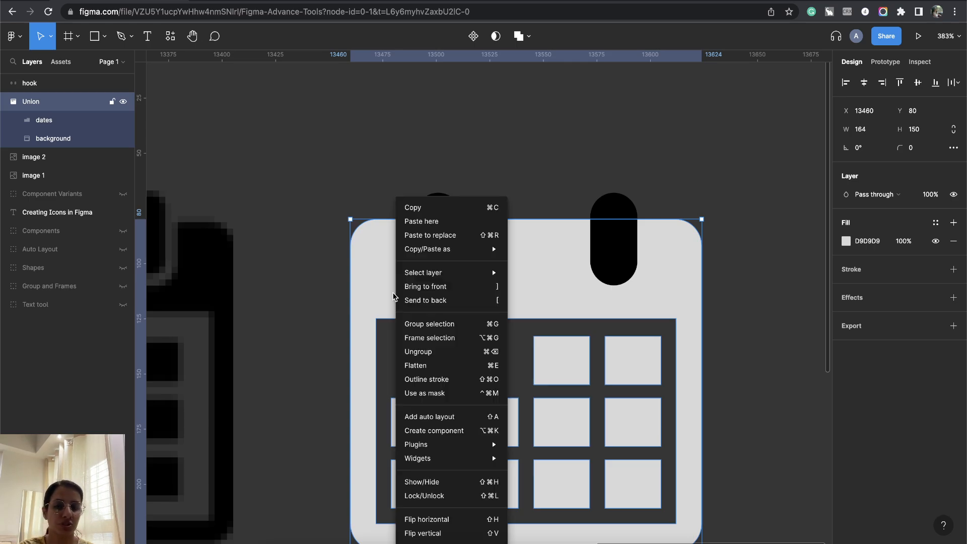
left_click(446, 384)
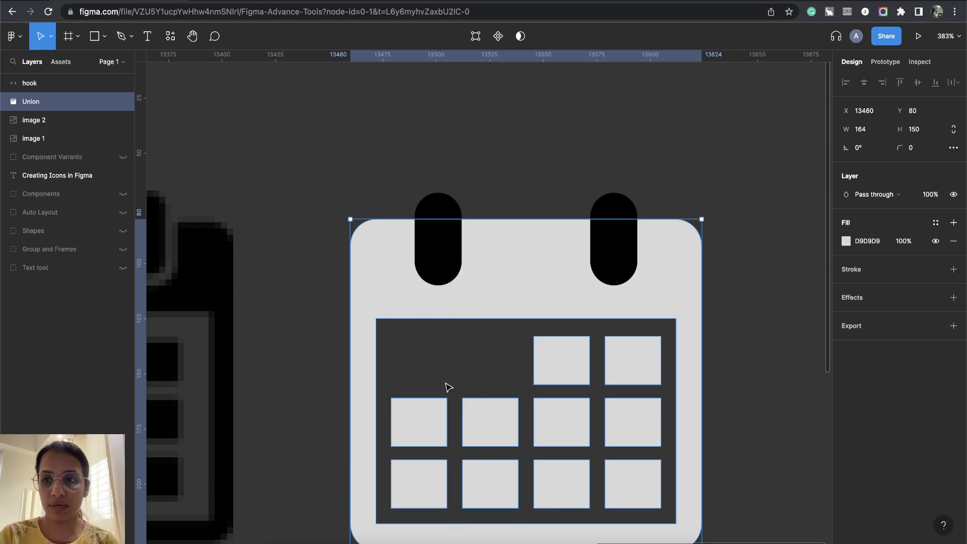
double_click(29, 103)
type("cal")
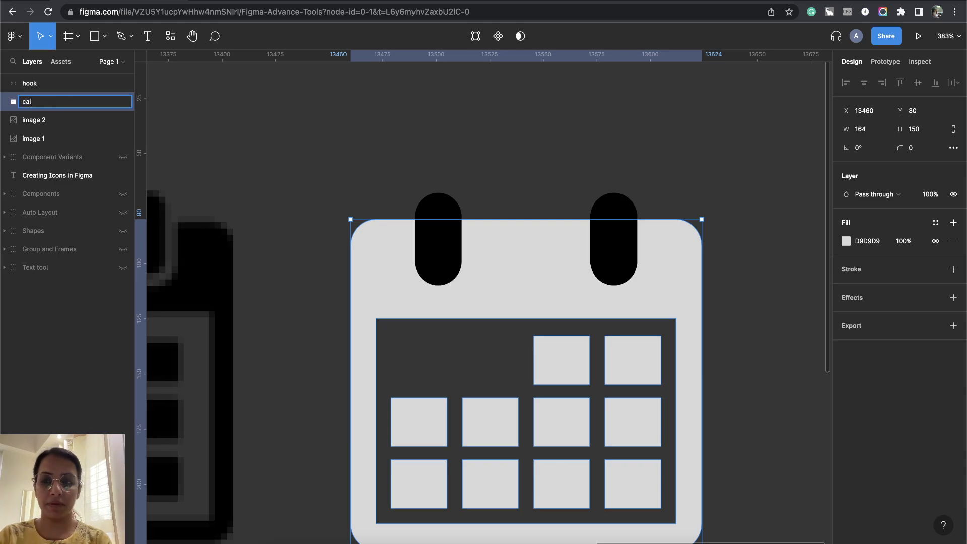
key("Return")
Duplicate the hook shape and place the copy straight above the calendar at Y -100
left_click(420, 190)
left_click(423, 201)
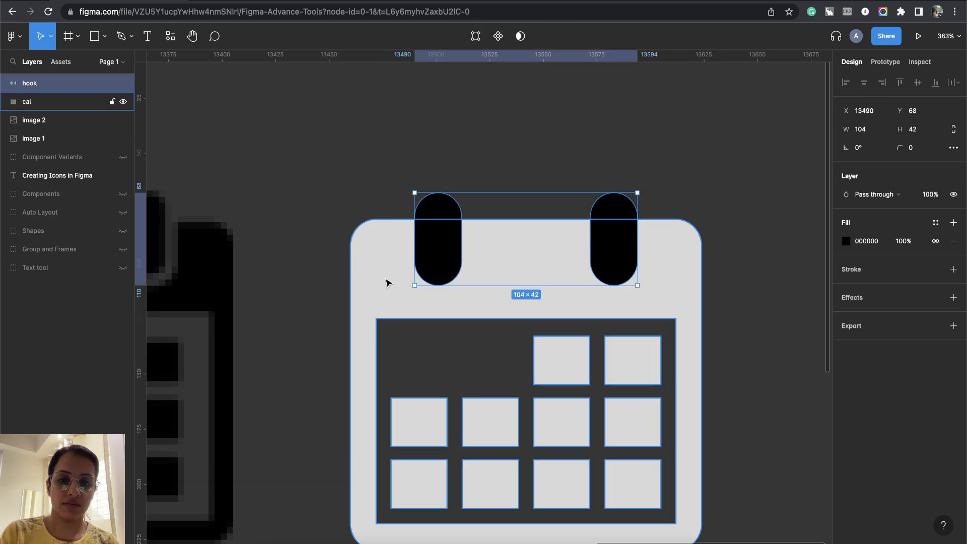
left_click(388, 280, "shift")
left_click(442, 258)
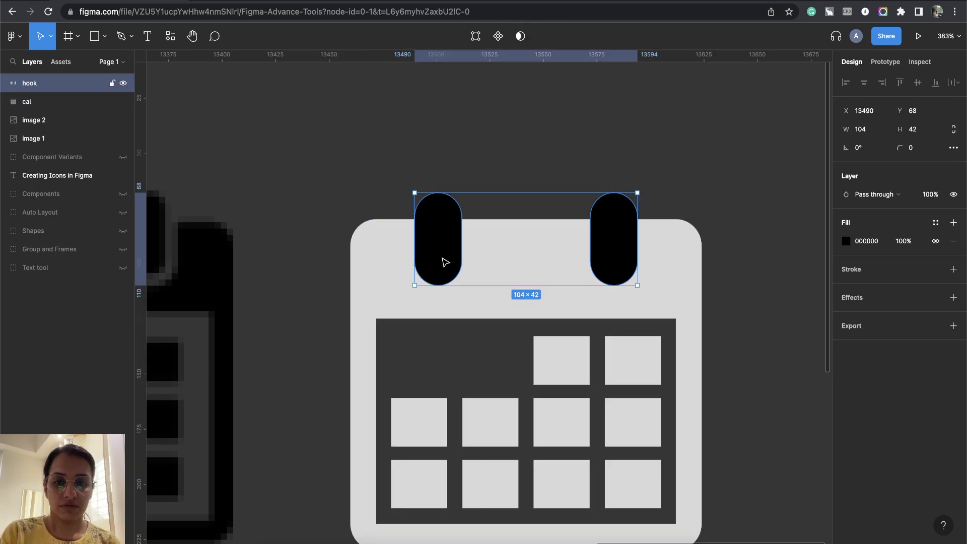
left_click_drag(443, 258, 448, 36)
left_click_drag(511, 405, 484, 239)
Subtract the original hook shape from the cal shape to cut two rounded notches in its upper edge
left_click(401, 215)
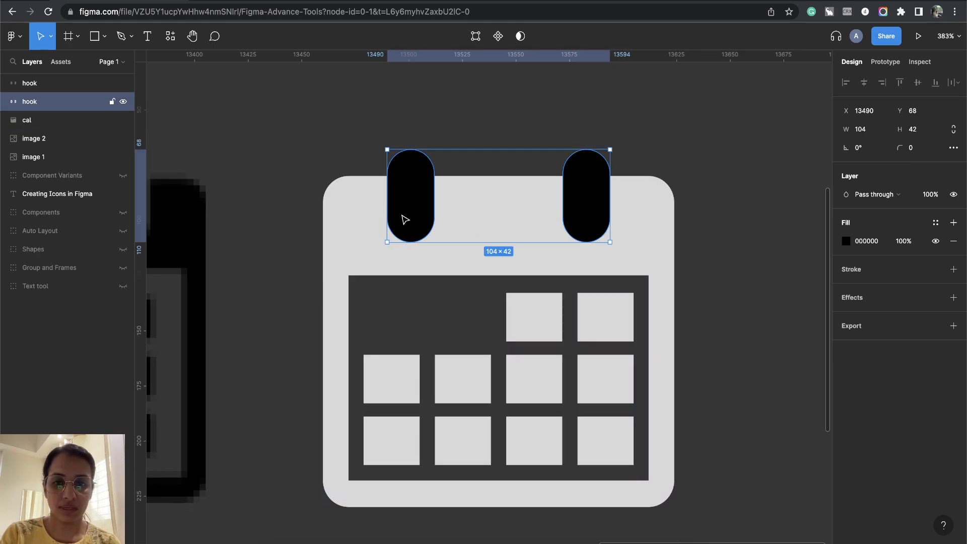
left_click(338, 256, "shift")
left_click(530, 36)
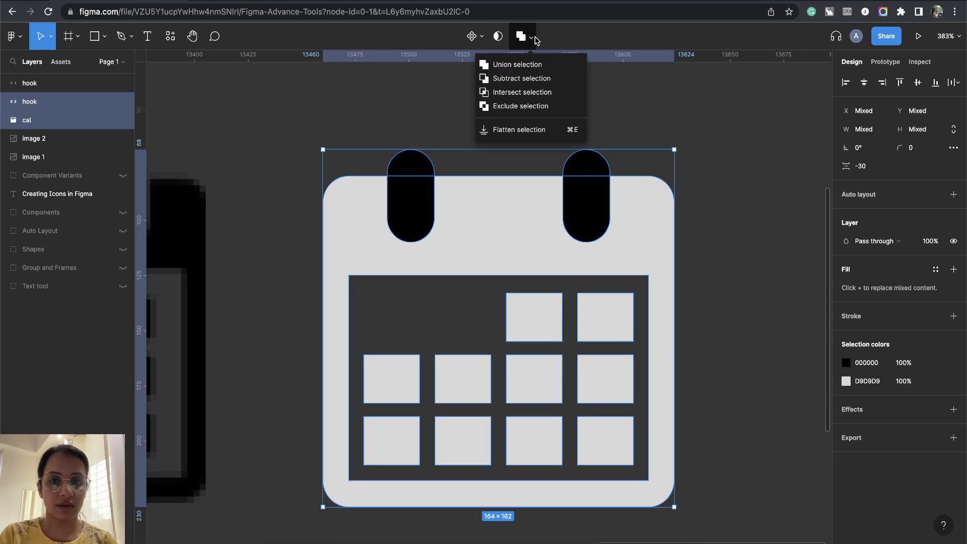
left_click(522, 79)
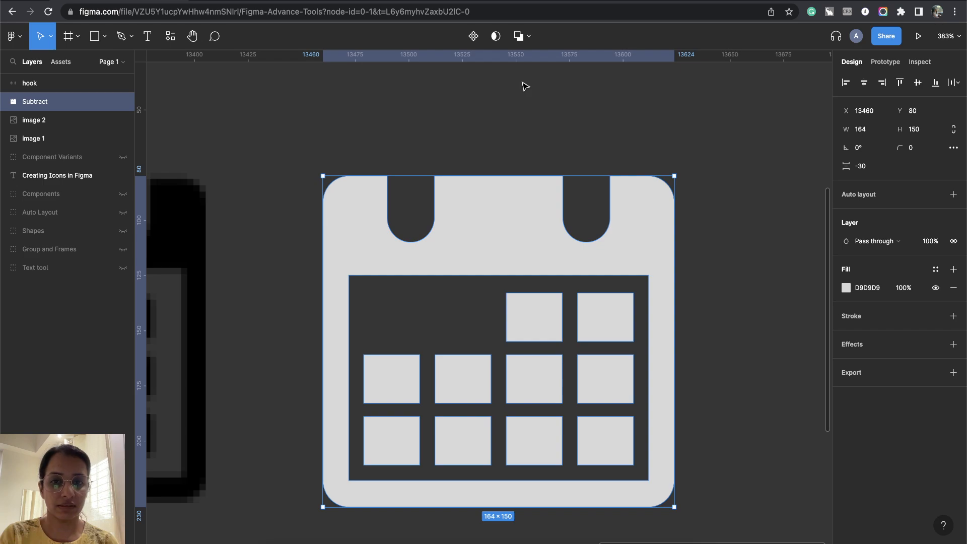
left_click(522, 141)
left_click_drag(522, 142, 569, 266)
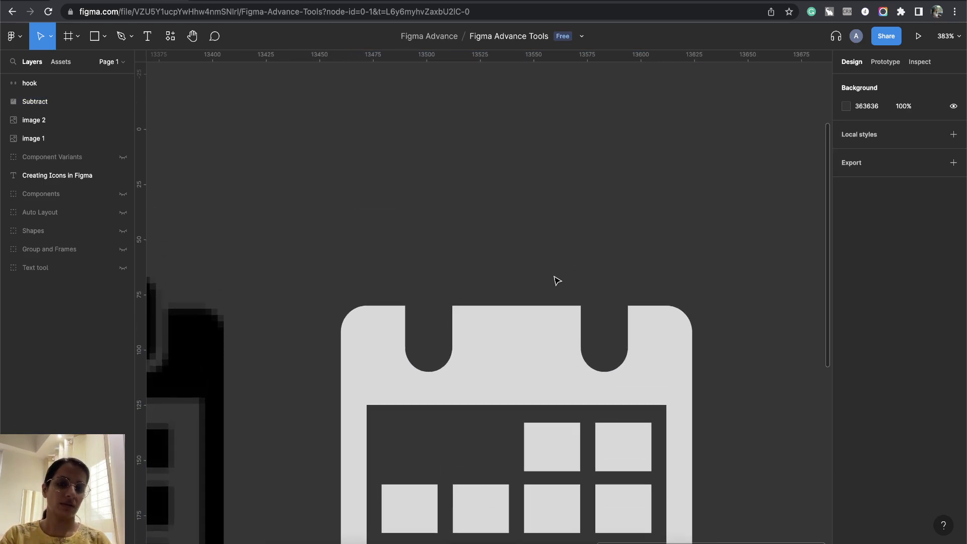
Move the black hook copy down closer to the calendar, to Y -12
left_click_drag(545, 205, 524, 235)
left_click(584, 97)
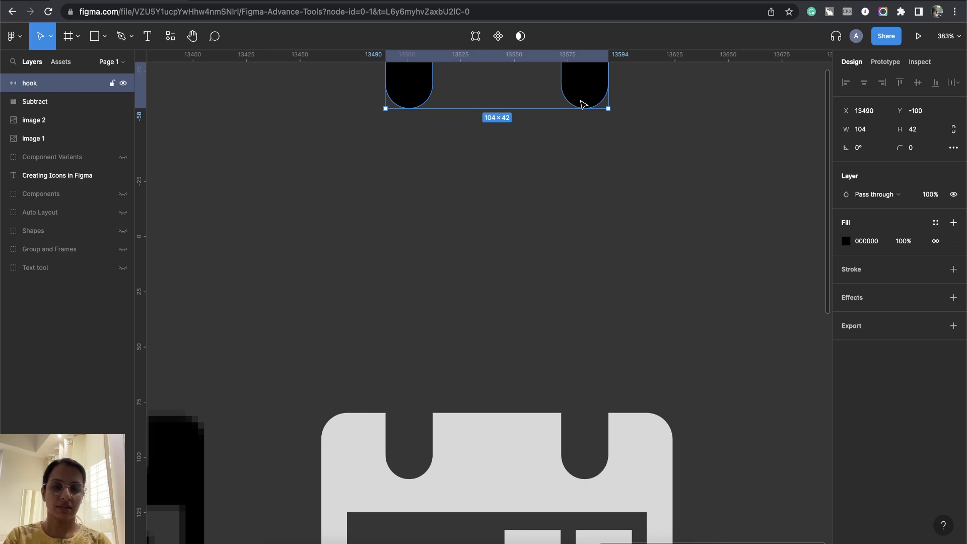
left_click_drag(583, 105, 555, 296)
double_click(571, 277)
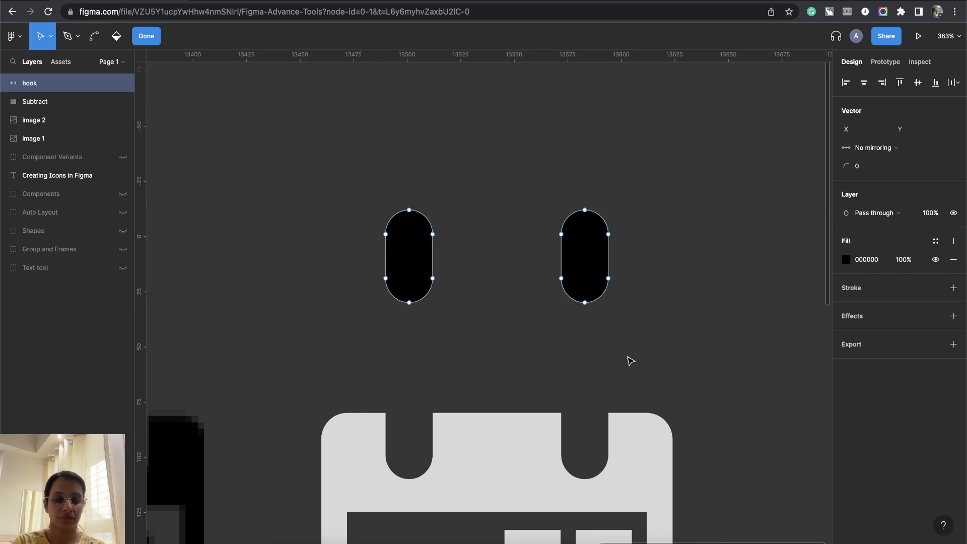
left_click_drag(538, 193, 648, 362)
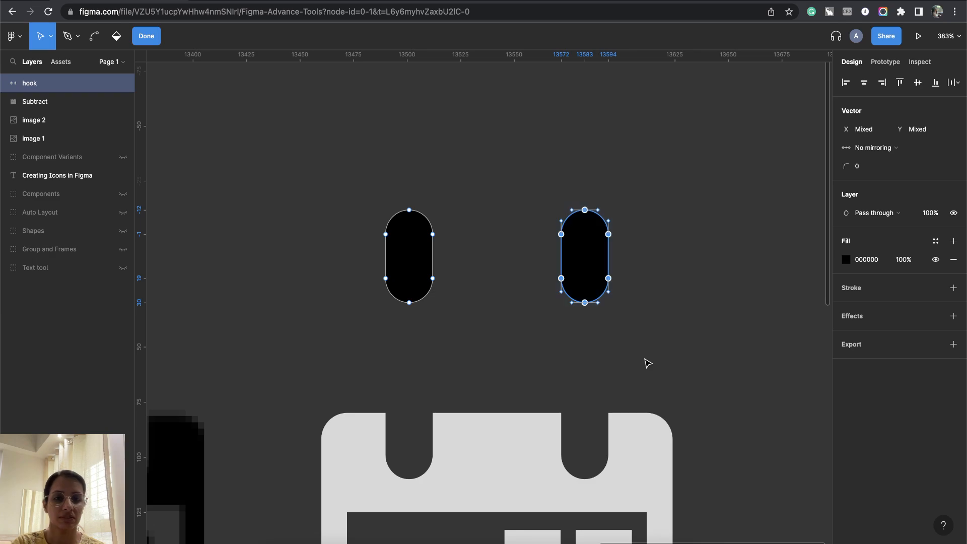
key("Escape")
key("Escape")
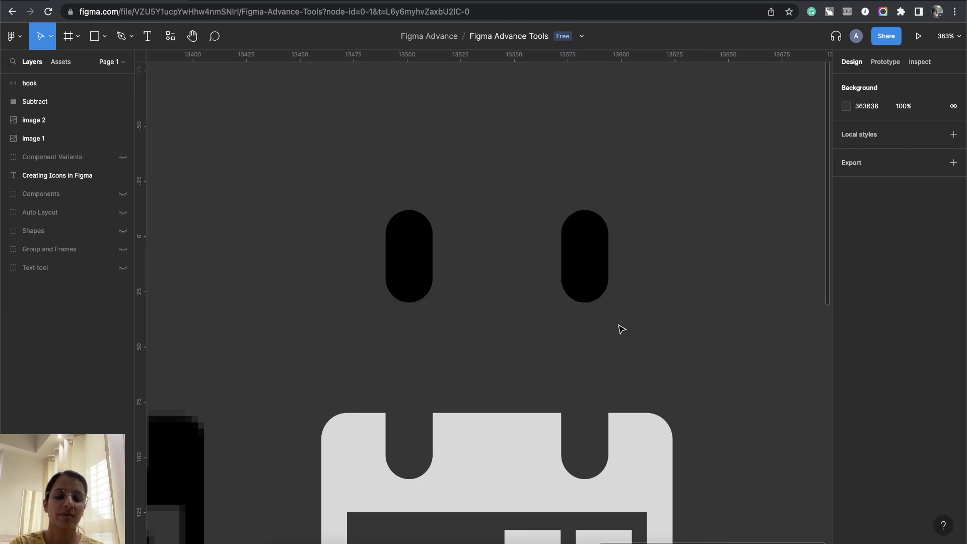
Edit the hook copy's vector points and delete the entire right-hand hook, keeping only the left one
left_click(598, 291)
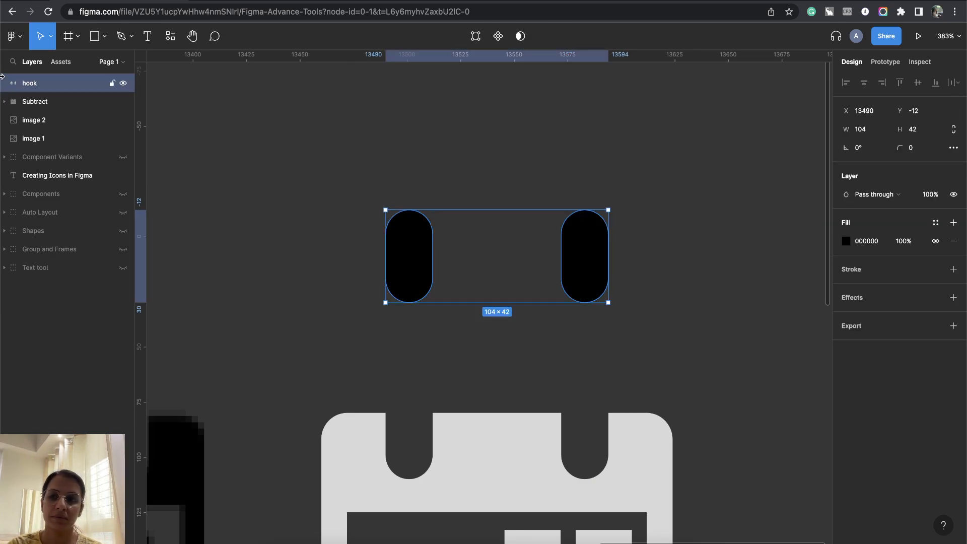
double_click(589, 281)
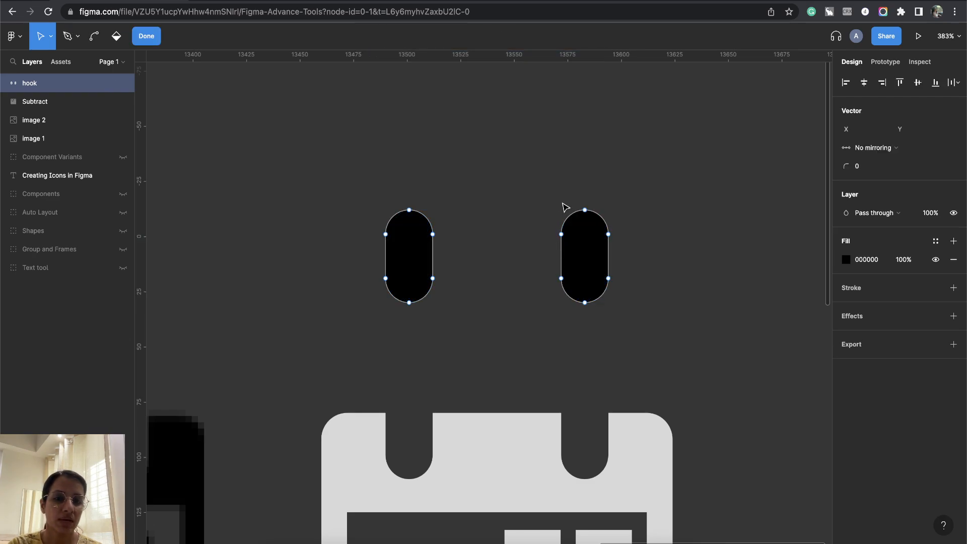
left_click_drag(561, 278, 555, 340)
left_click_drag(610, 388, 520, 149)
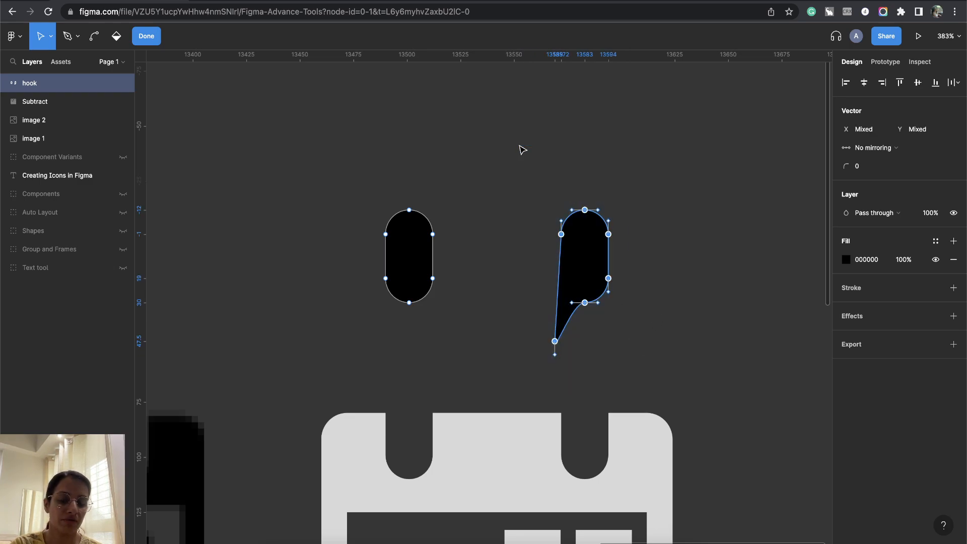
key("Delete")
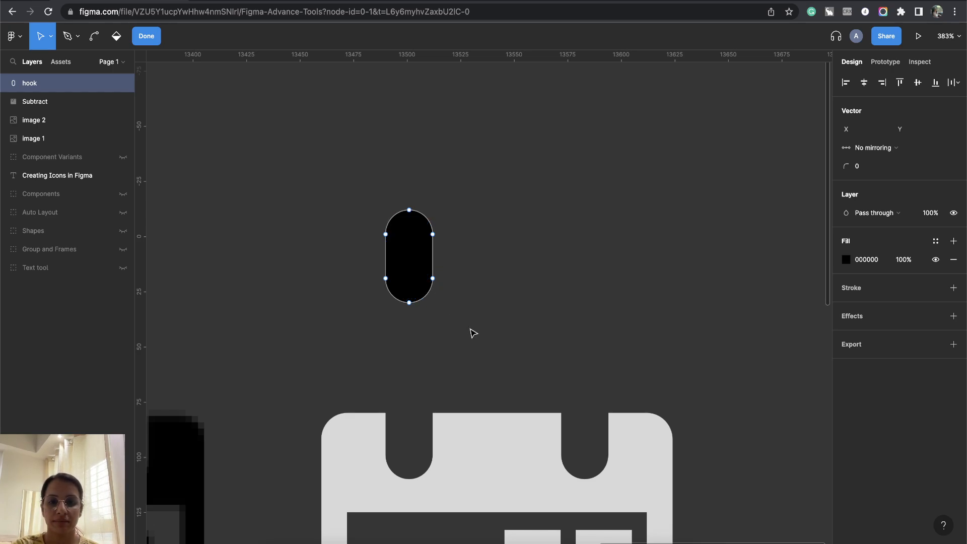
key("Escape")
left_click(440, 181)
Shrink the remaining hook to 18 × 34 and place it inside the calendar's left notch at X 13492, Y 74
left_click(424, 290)
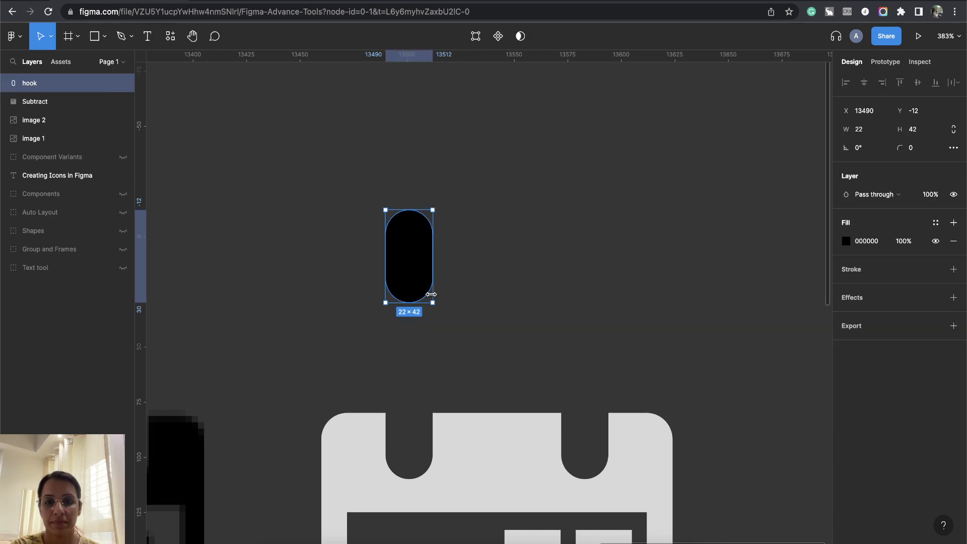
left_click_drag(431, 303, 414, 446)
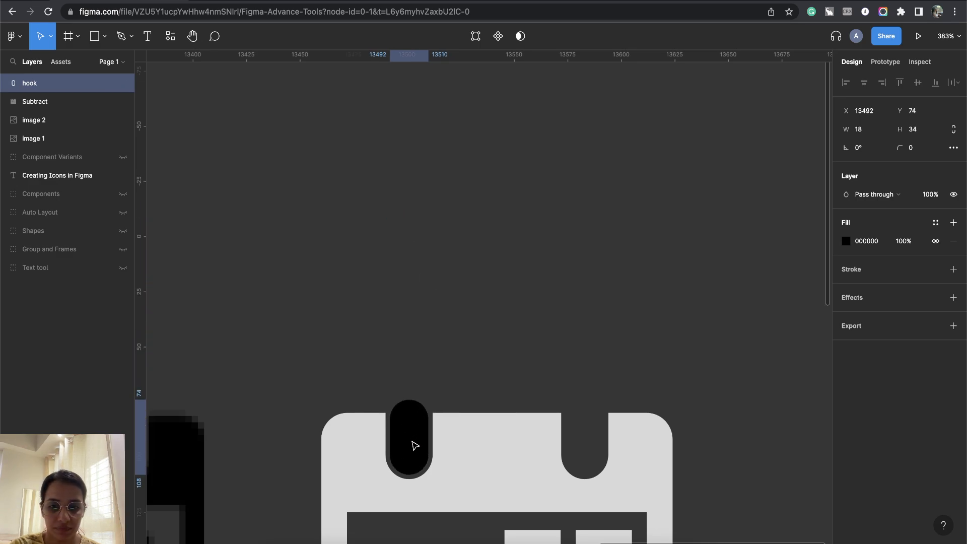
scroll(474, 336, "down", 3)
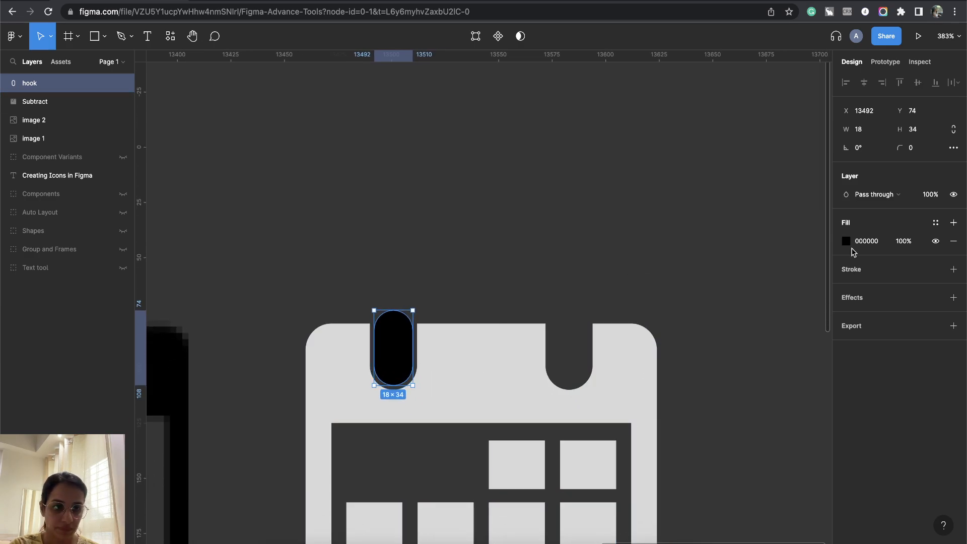
Fill the hook with the calendar's light grey D9D9D9, sampled from the calendar shape
left_click(846, 242)
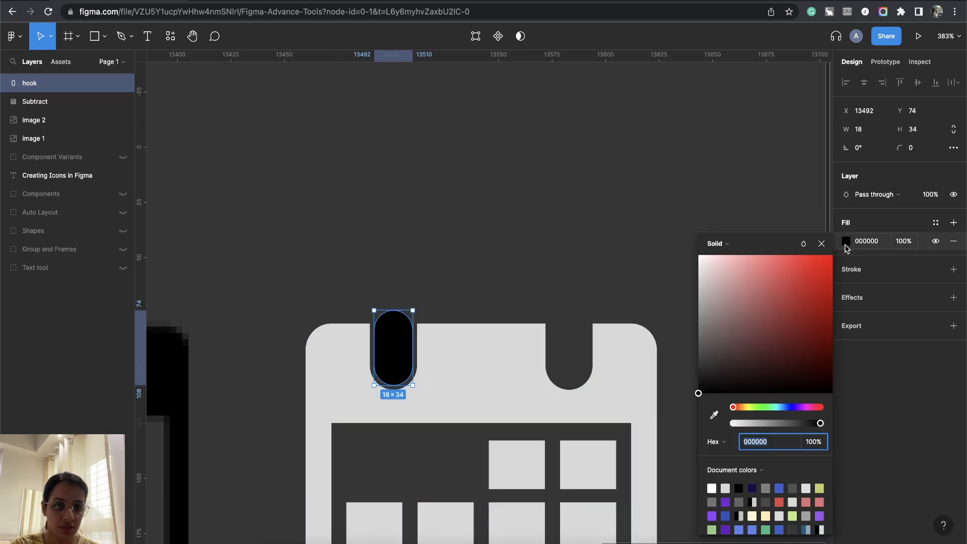
left_click(714, 415)
left_click(577, 455)
key("Return")
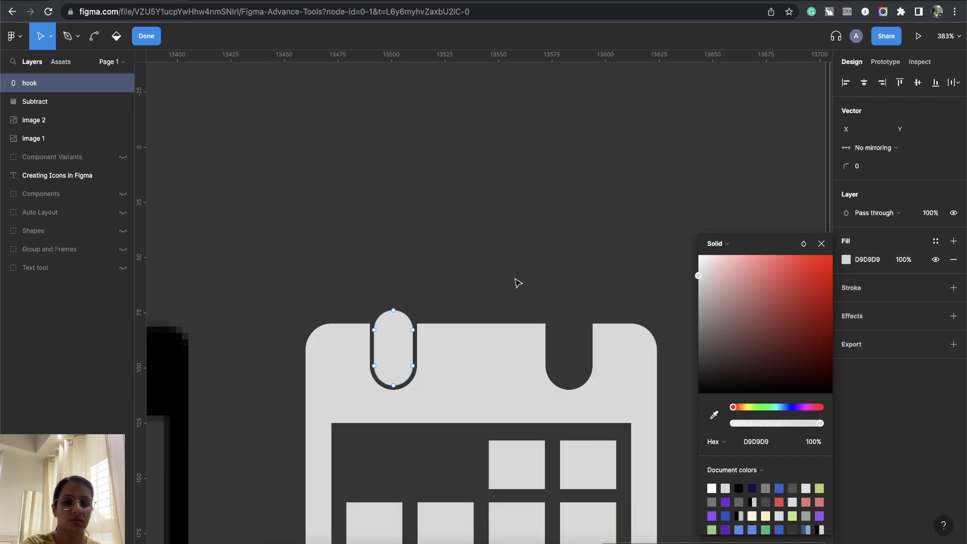
left_click(803, 243)
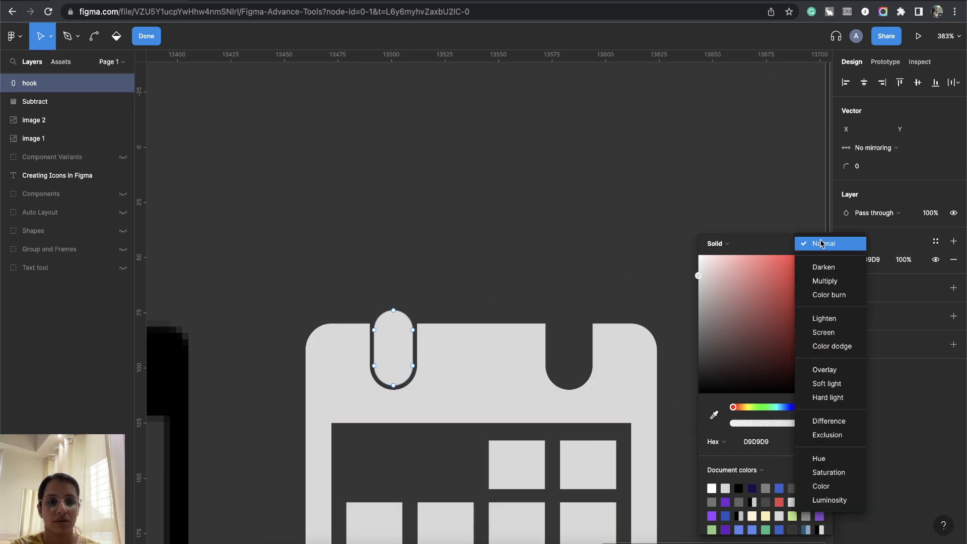
left_click(803, 244)
left_click(820, 244)
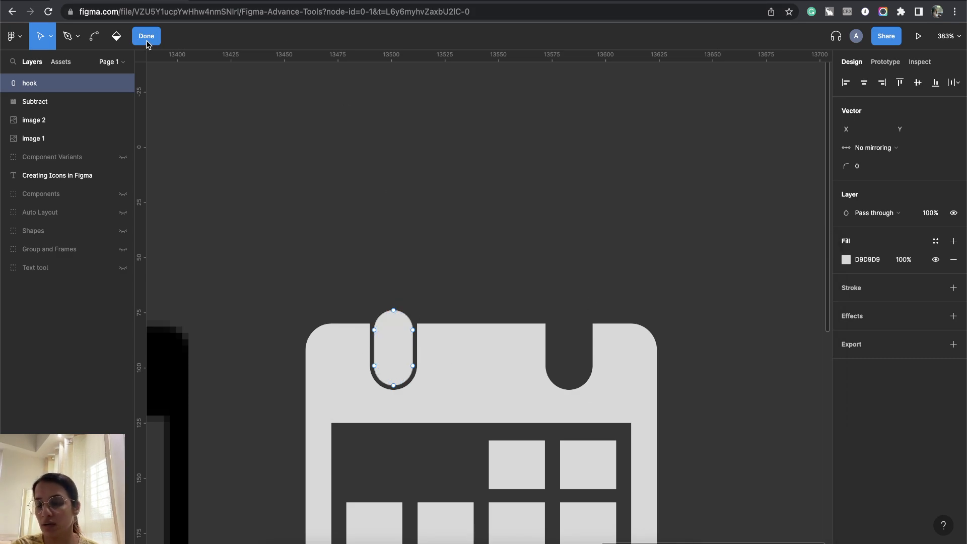
key("Escape")
left_click(506, 191)
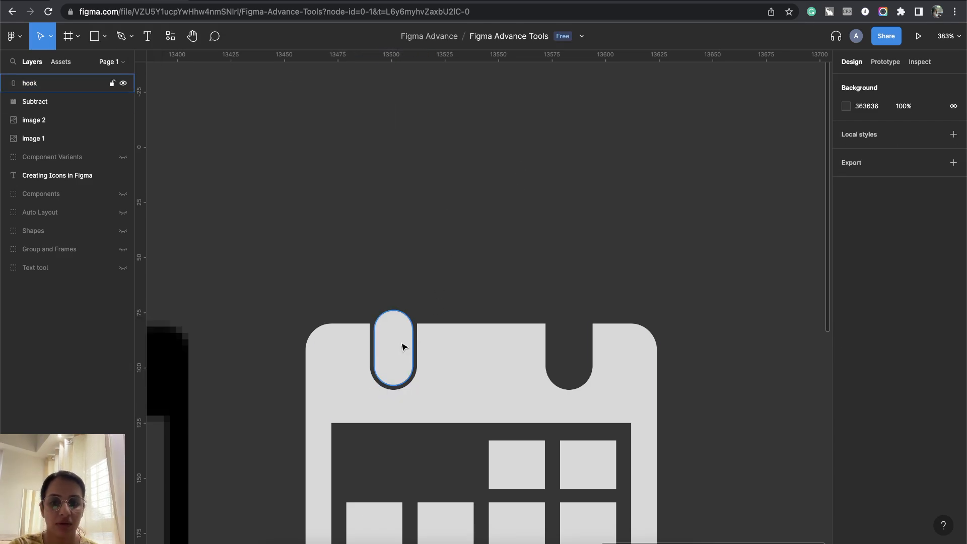
Duplicate the grey hook into the right notch, level with the first and 64 apart, at X 13574
left_click(386, 354)
left_click_drag(400, 362, 572, 358, "alt")
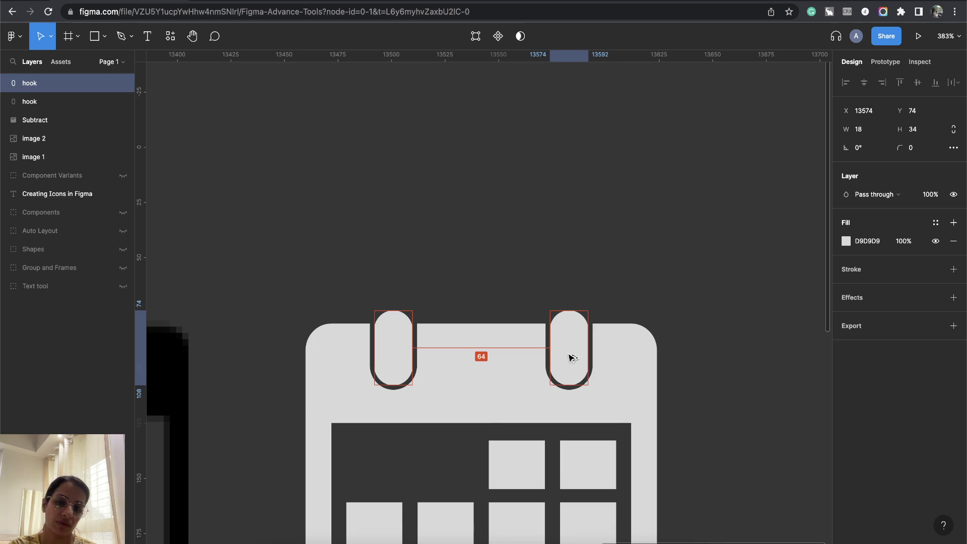
left_click(617, 267)
scroll(615, 251, "down", 2)
scroll(615, 251, "right", 2)
Try to apply Union to the calendar's Subtract layer and undo the change
left_click(496, 263)
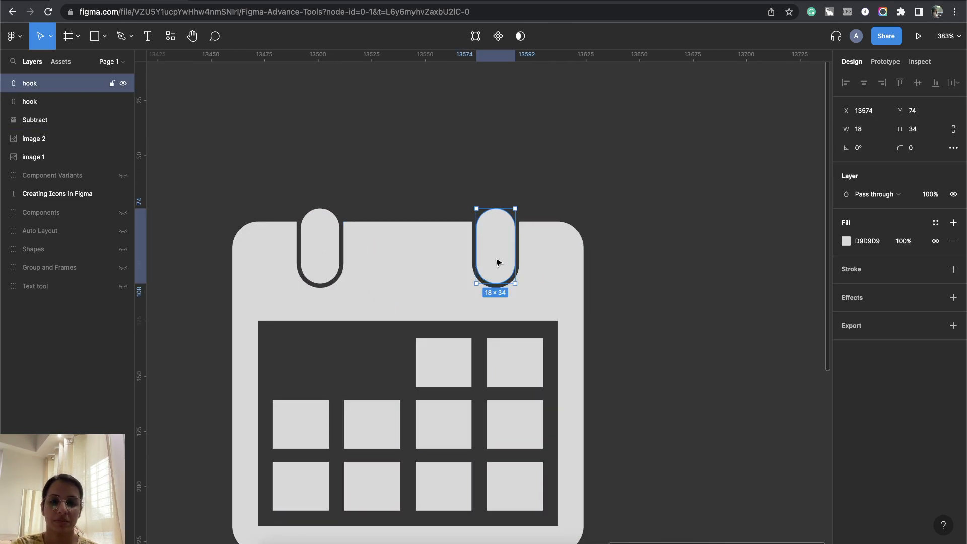
left_click(304, 274, "shift")
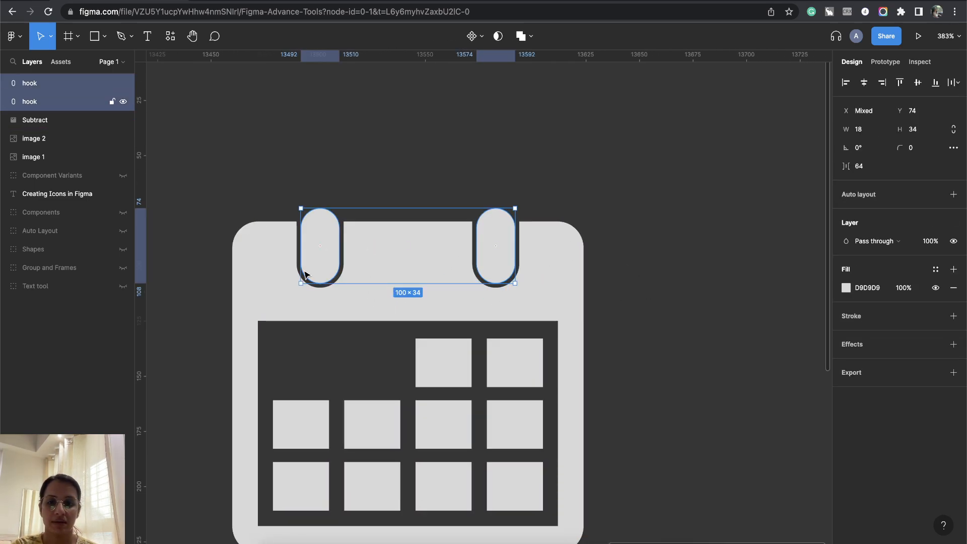
left_click(44, 121)
left_click(520, 36)
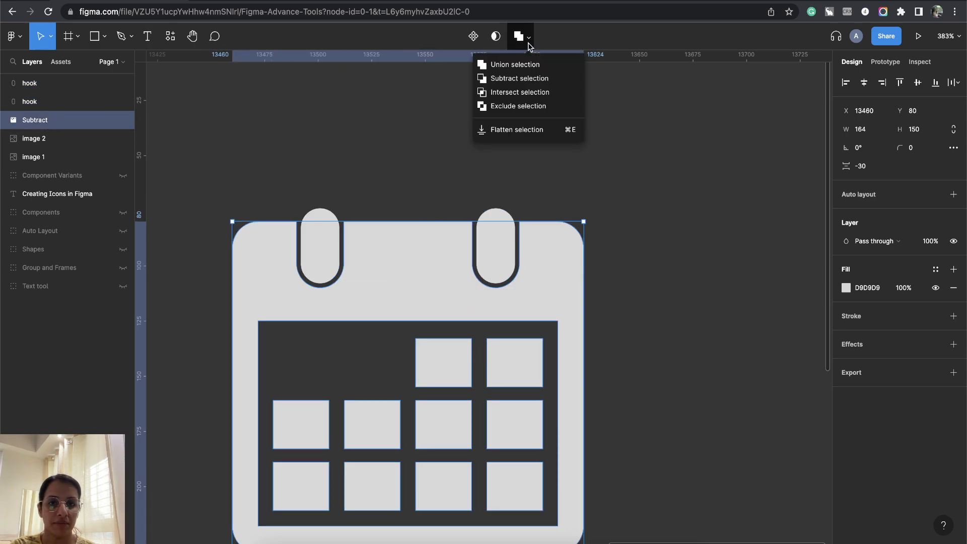
left_click(530, 64)
key("super+z")
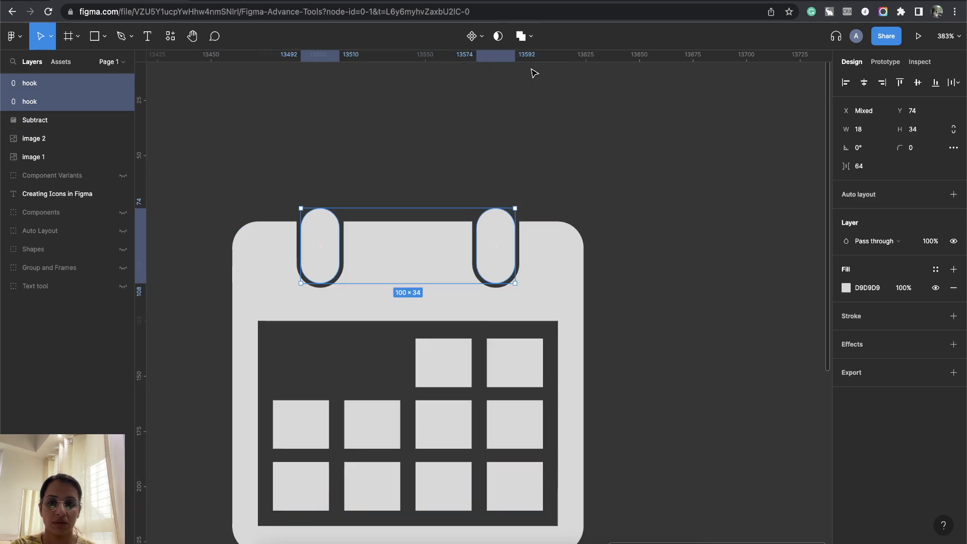
Combine the two grey hooks into one shape with Union
left_click(609, 162)
left_click(472, 254)
left_click(317, 262, "shift")
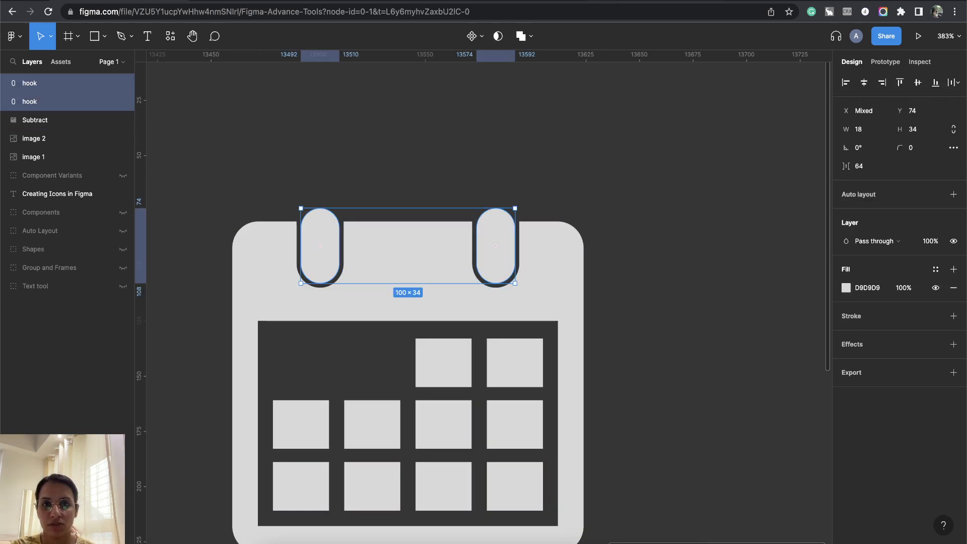
left_click(528, 36)
left_click(532, 64)
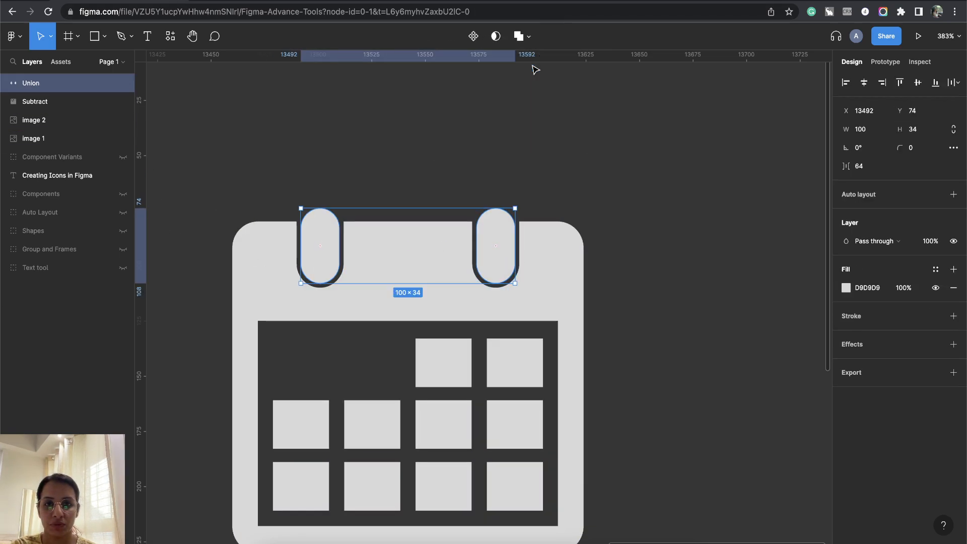
Convert the calendar body's Subtract group into a single vector shape
left_click(43, 102)
left_click(6, 102)
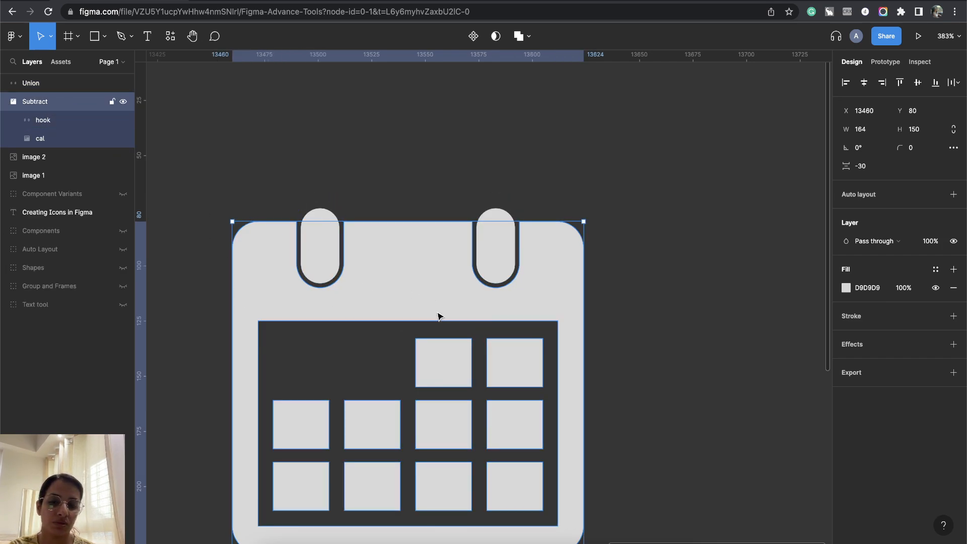
right_click(419, 291)
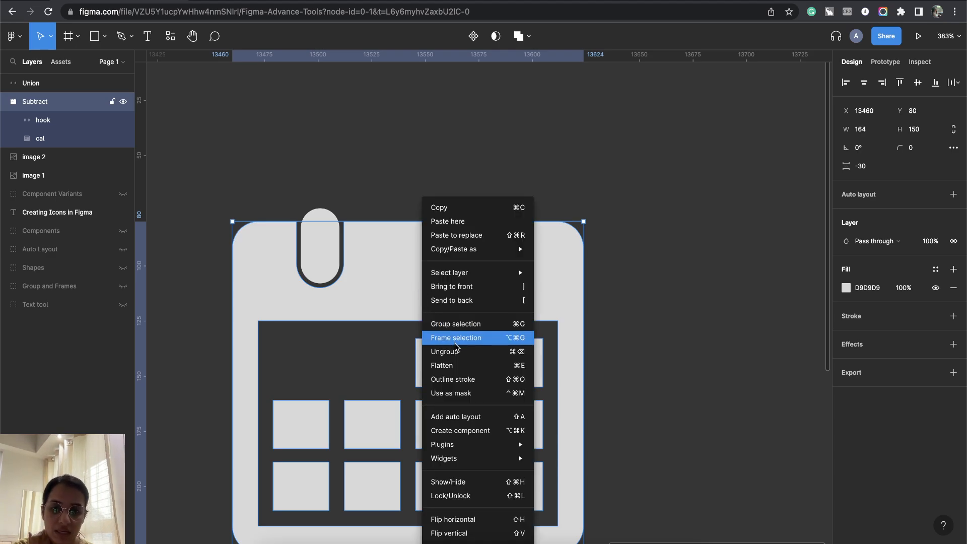
left_click(455, 378)
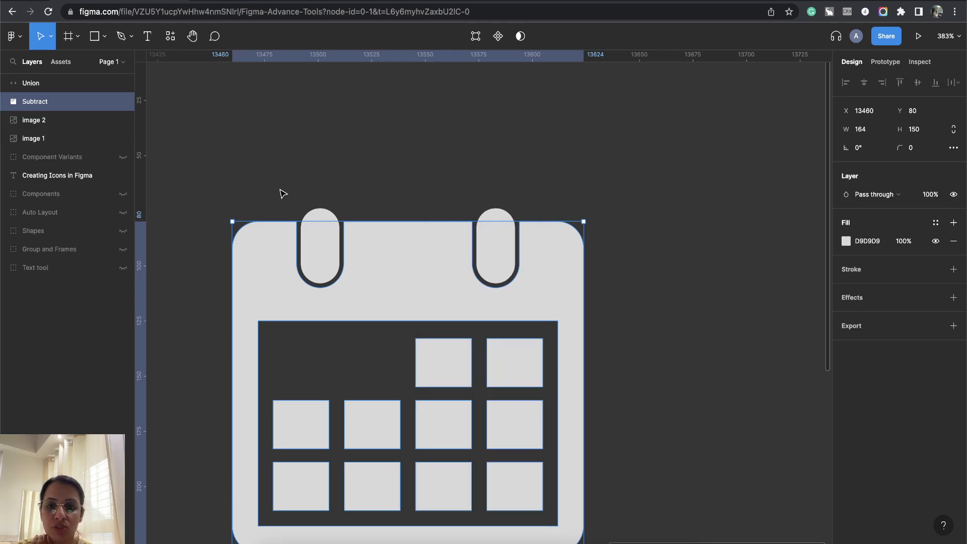
Convert the Union of the two hooks into a single vector shape
left_click(345, 168)
left_click(328, 262)
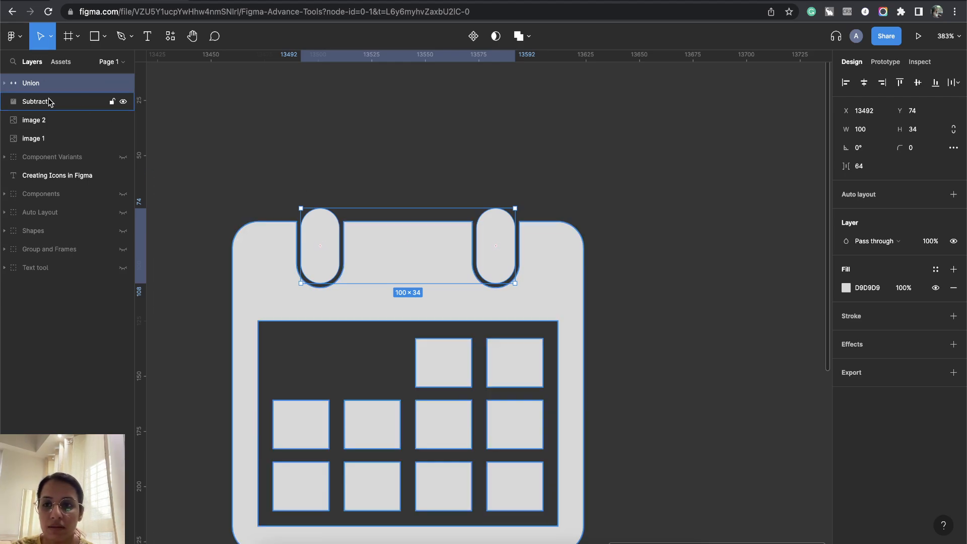
left_click(4, 84)
left_click(3, 85)
right_click(316, 259)
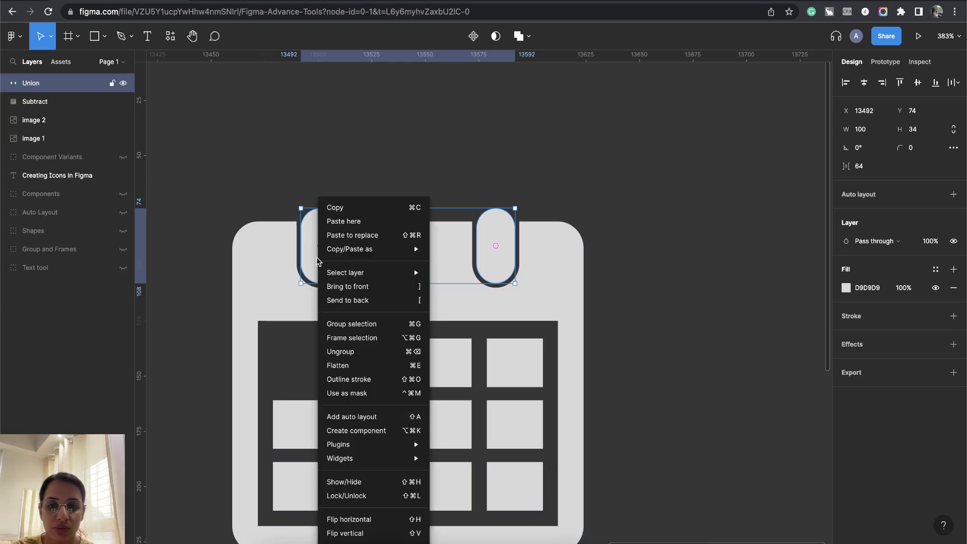
left_click(371, 362)
Combine the calendar body and the two hooks into one shape with Union
left_click(269, 281, "shift")
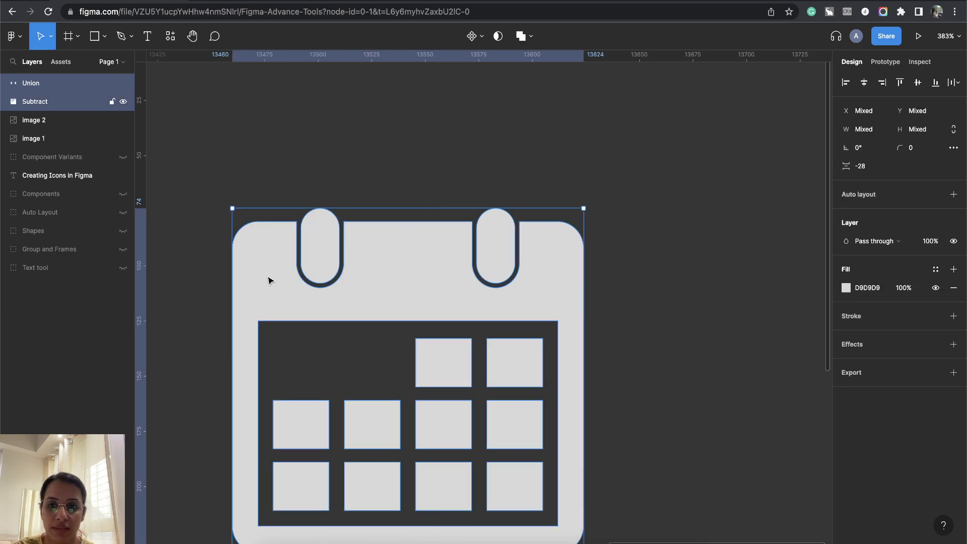
left_click(293, 153)
left_click(287, 249)
left_click(331, 242, "shift")
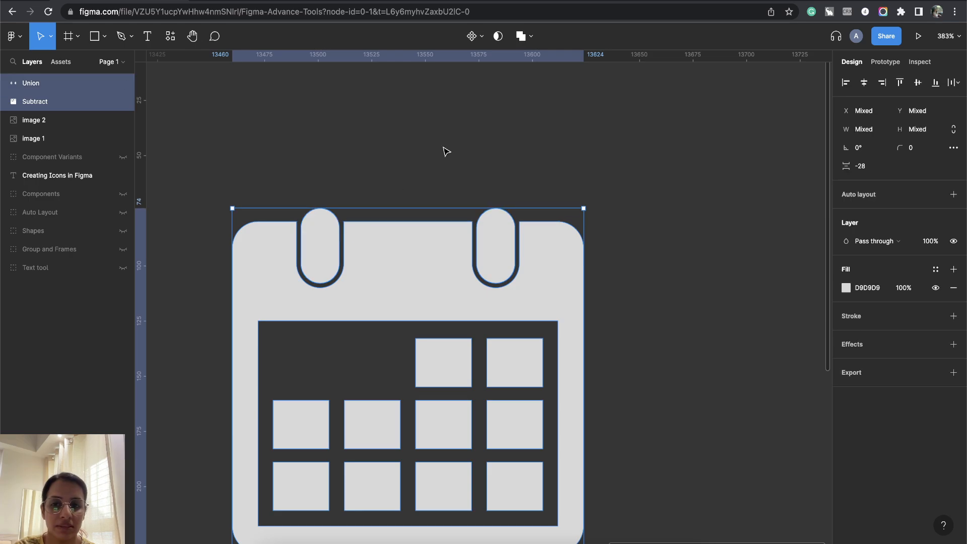
left_click(521, 36)
left_click(413, 166)
left_click(444, 271)
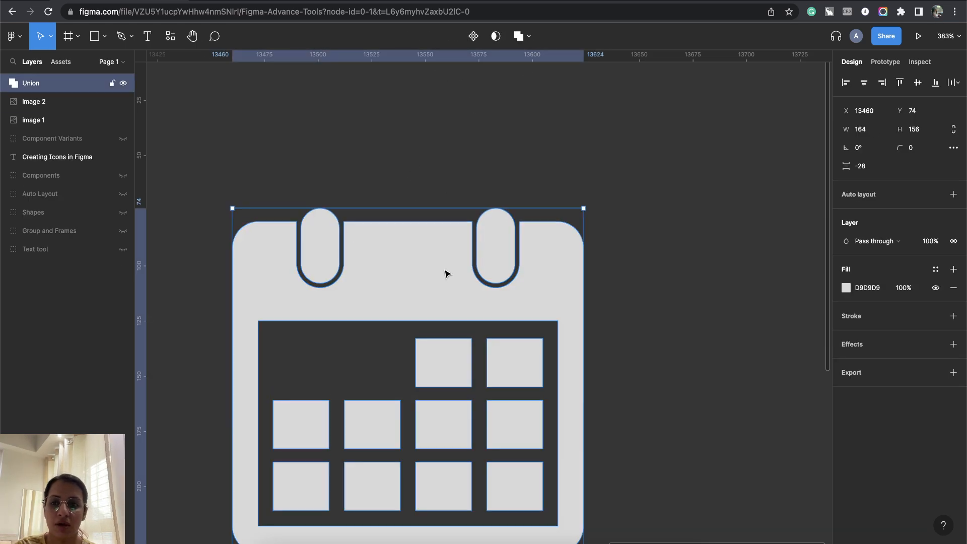
Rename the combined Union layer to "calendar"
scroll(433, 261, "down", 5)
double_click(39, 84)
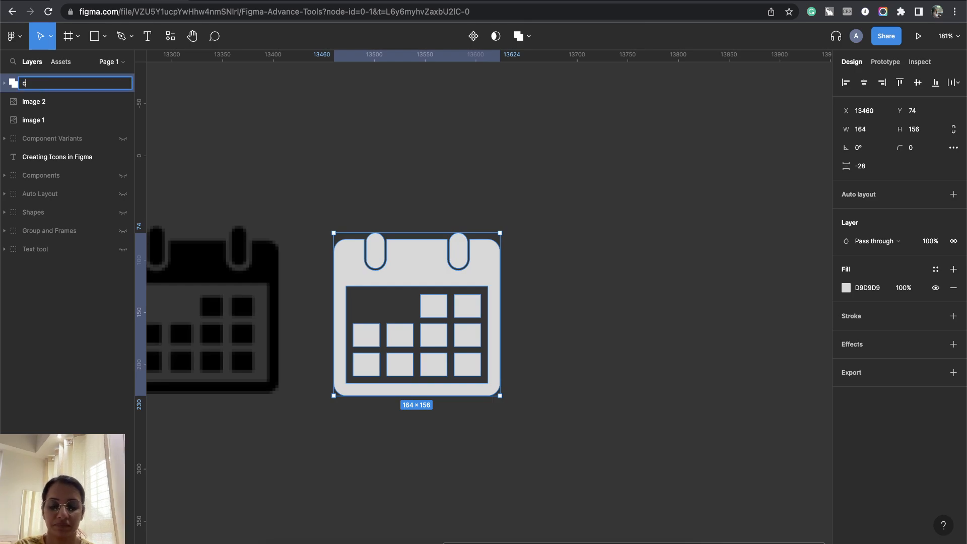
type("calendar")
key("Return")
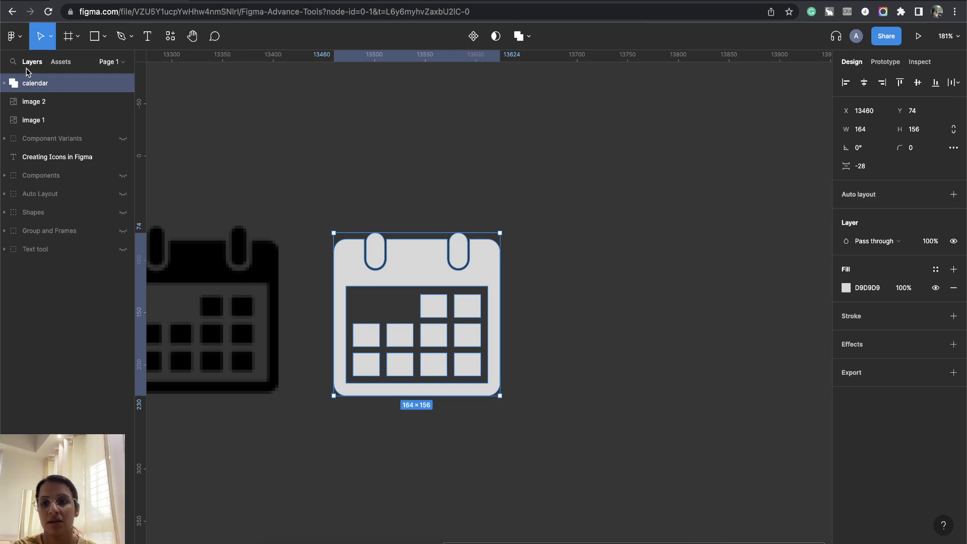
Convert the calendar Union into a single vector shape, keeping its layer name "calendar"
left_click(458, 173)
left_click(416, 274)
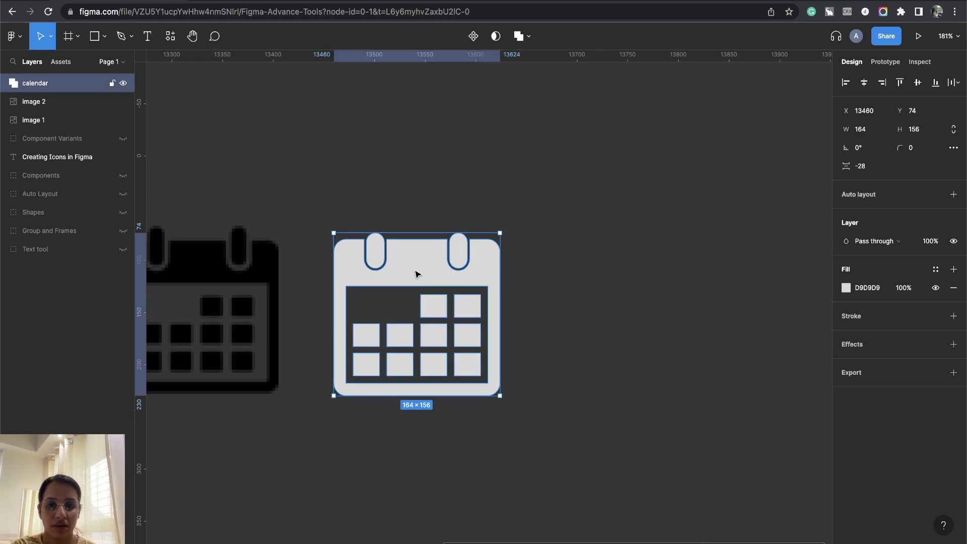
right_click(417, 274)
mouse_move(428, 259)
left_click(473, 383)
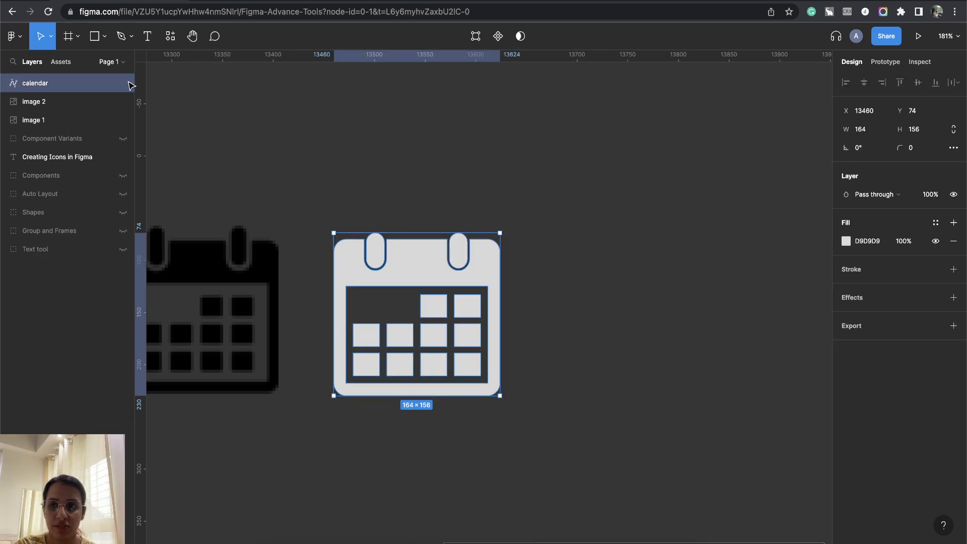
double_click(36, 83)
key("Right")
left_click(287, 145)
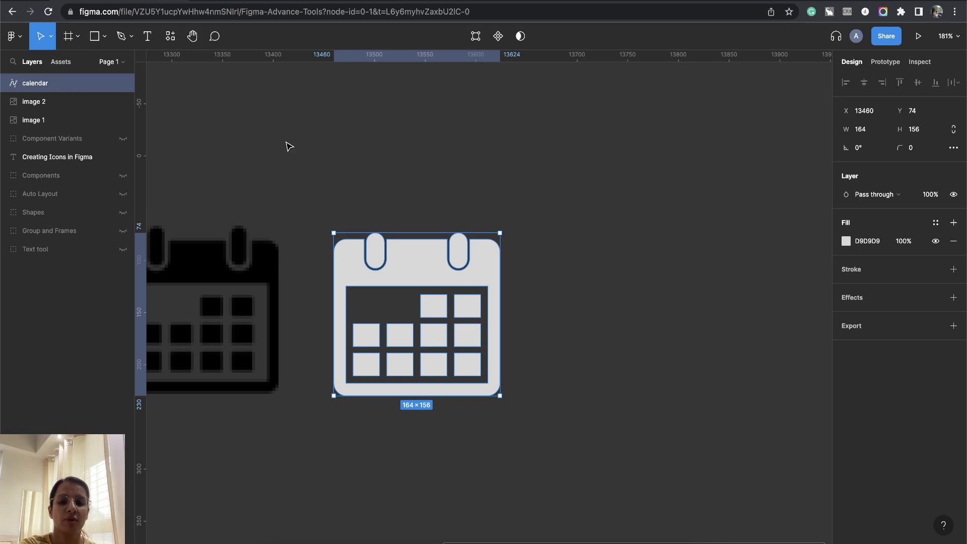
Scale the calendar icon down to 77 × 73 and place a duplicate at X 13548, Y 118
left_click(420, 267)
left_click_drag(500, 396, 412, 307)
left_click_drag(373, 270, 482, 323)
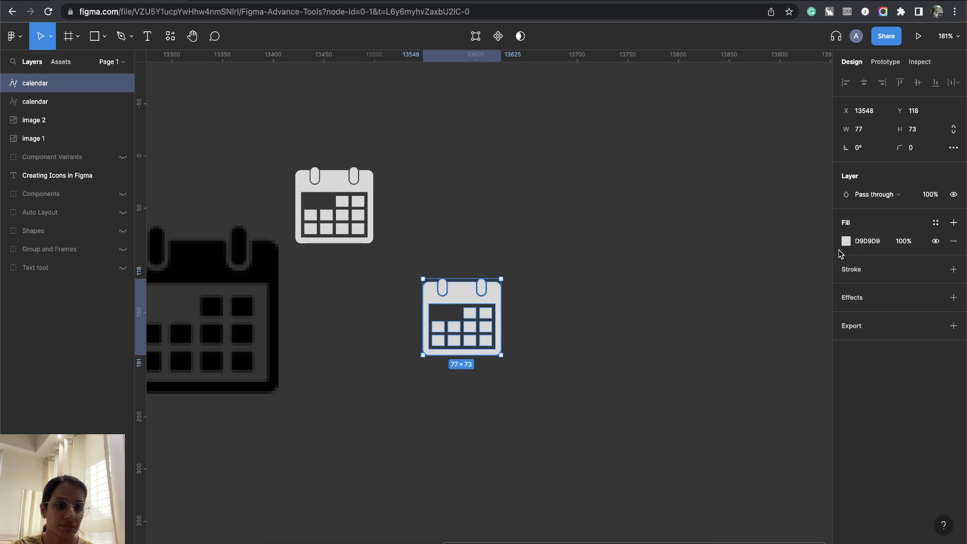
Change the duplicated calendar's fill to black 000000
left_click(846, 242)
left_click_drag(775, 319, 698, 393)
left_click(821, 246)
key("Escape")
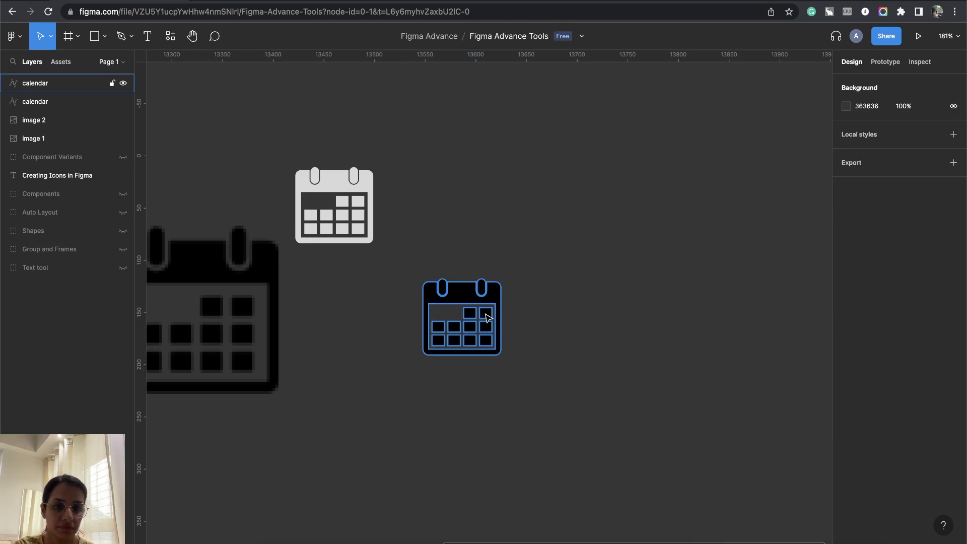
Duplicate the black calendar to X 13578, Y 9 and fill the new copy with a muted pink
left_click_drag(475, 291, 506, 178)
left_click(846, 241)
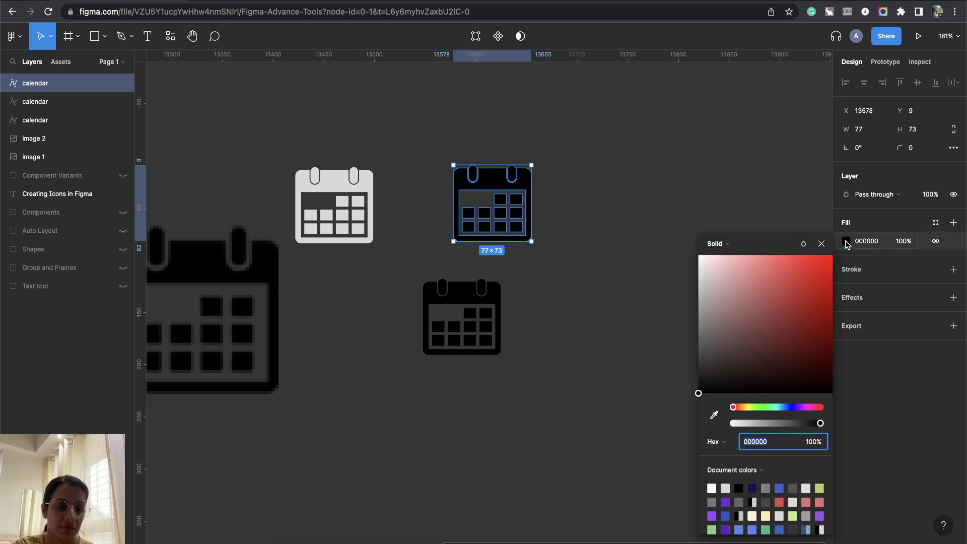
left_click(736, 295)
left_click(634, 329)
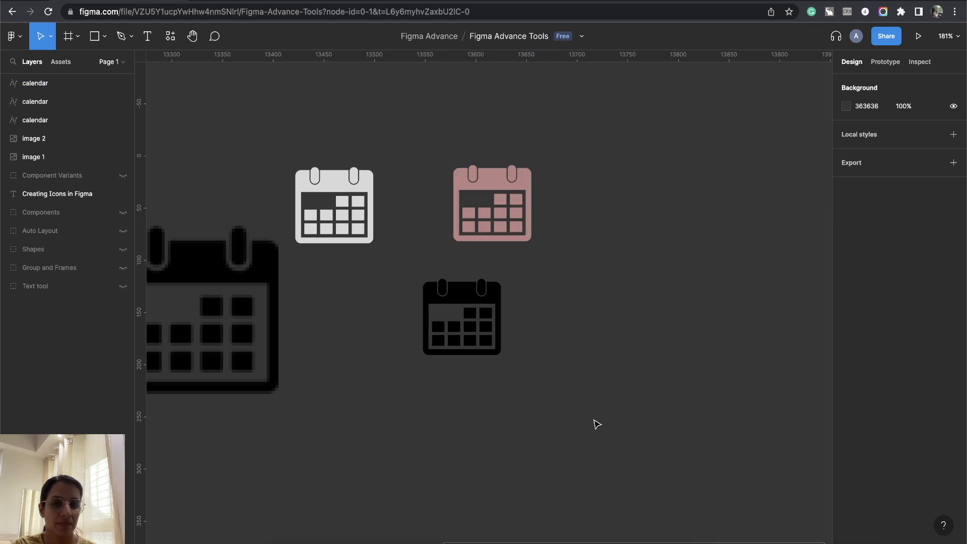
Delete the black and pink calendar copies and move the grey calendar to X 13461, Y 60
left_click_drag(596, 424, 414, 145)
key("Delete")
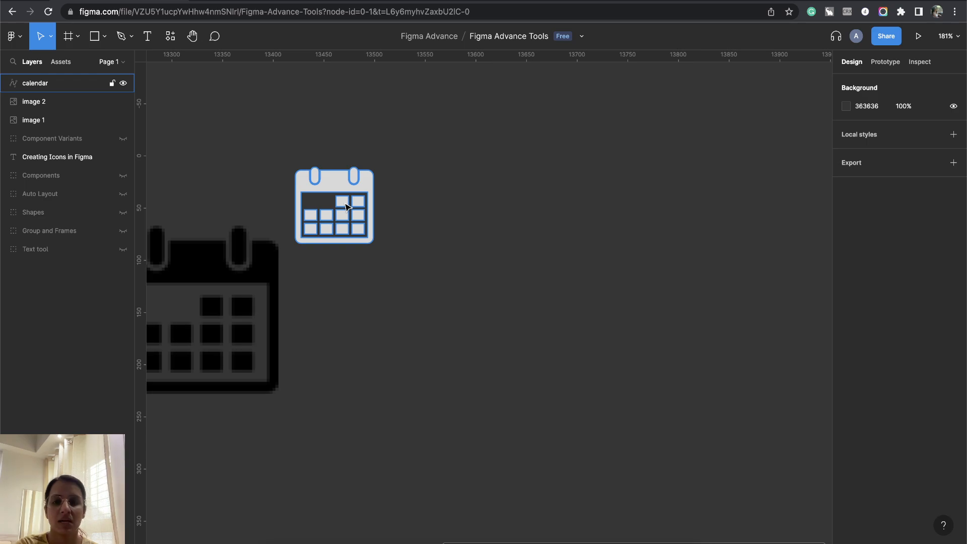
left_click_drag(327, 223, 368, 272)
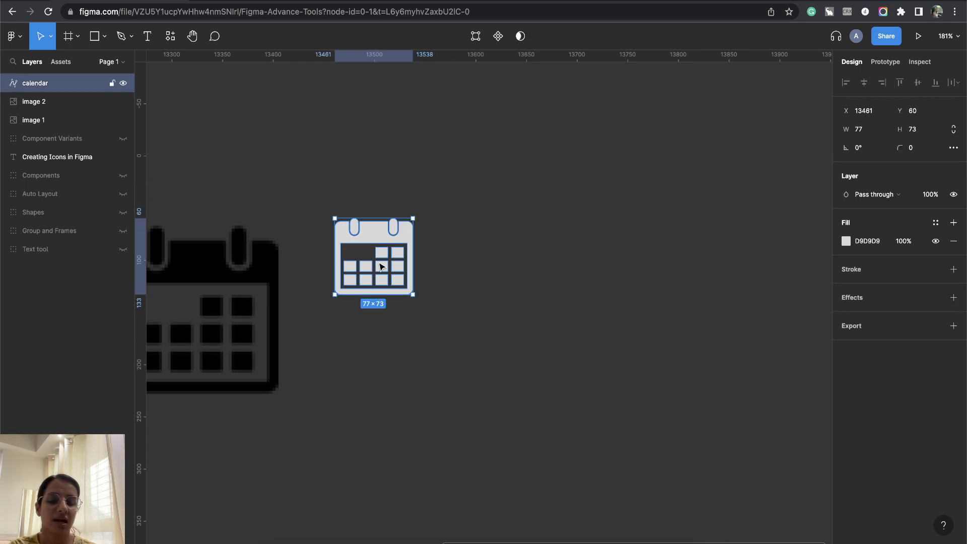
Move the large reference calendar below the icon sheet and place the small calendar beside it at X 12935, Y 438
left_click_drag(415, 338, 553, 330)
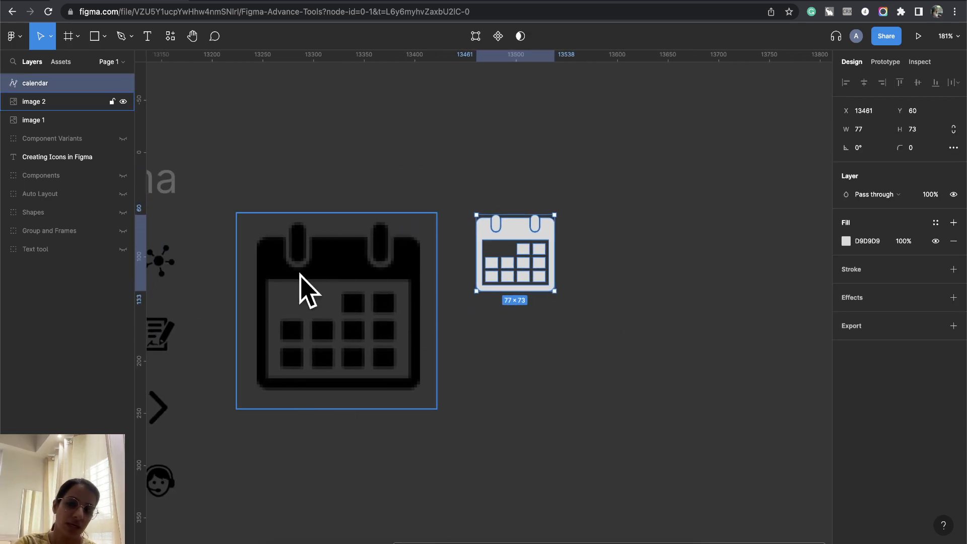
scroll(584, 361, "down", 5)
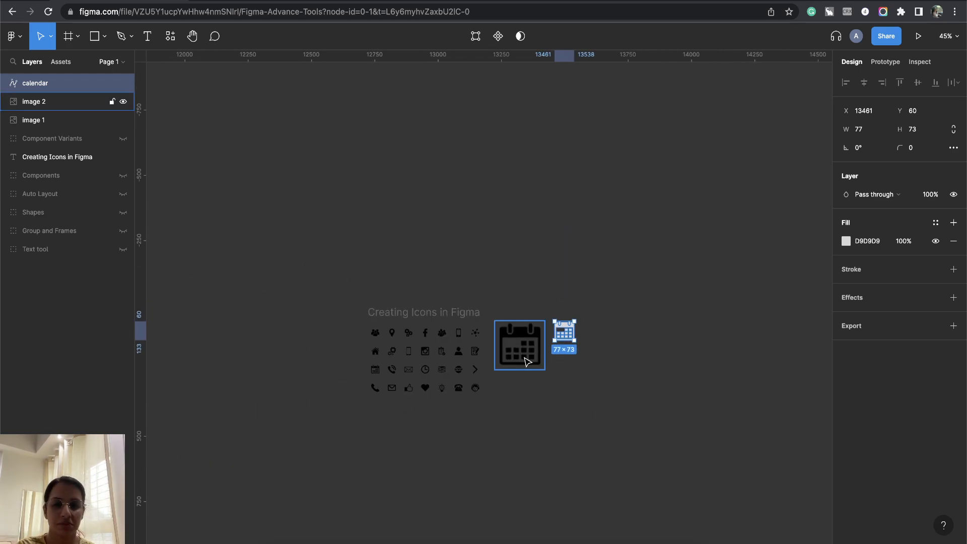
left_click(512, 358)
left_click(564, 331)
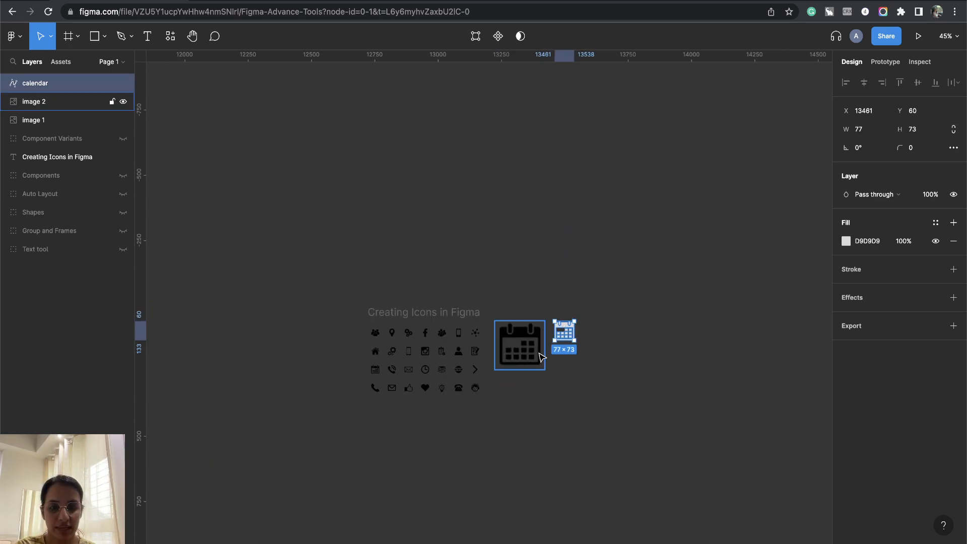
left_click(537, 354, "shift")
left_click_drag(536, 354, 404, 446)
left_click(459, 411)
left_click_drag(437, 414, 433, 430)
Fill the small calendar icon with black to match the reference icons
left_click(844, 242)
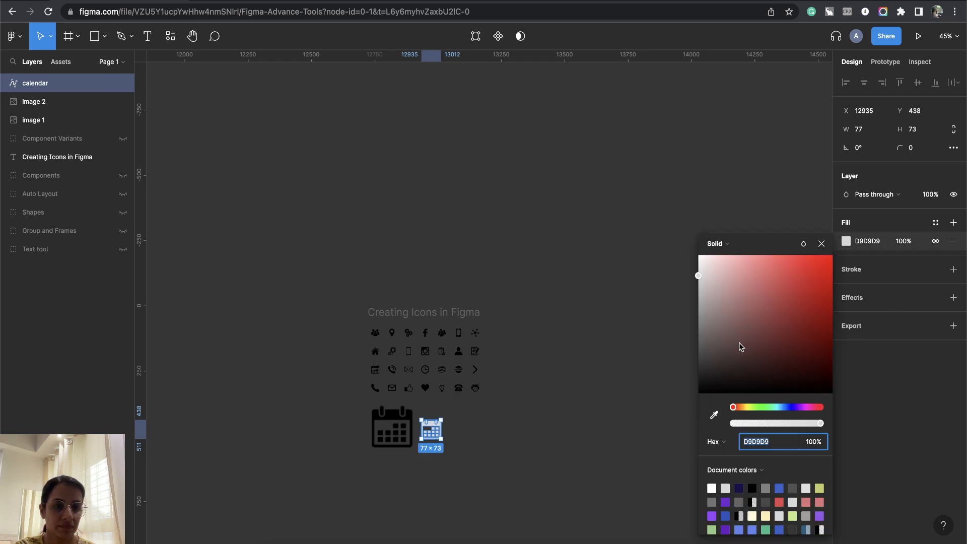
left_click_drag(739, 343, 697, 394)
left_click(820, 244)
left_click(594, 347)
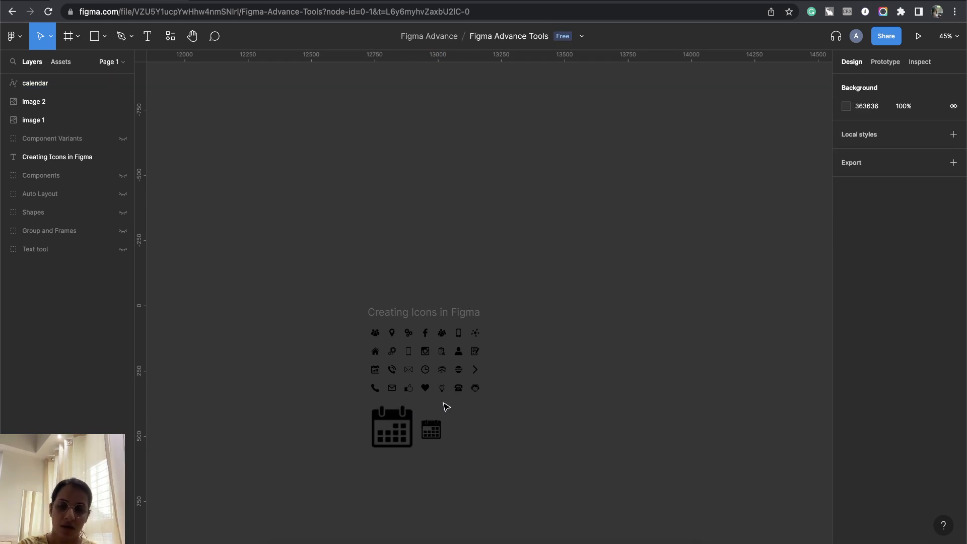
Examine the icons in the reference sheet up close to choose the next one to recreate
scroll(443, 404, "up", 10)
scroll(503, 413, "up", 5)
left_click_drag(569, 327, 557, 261)
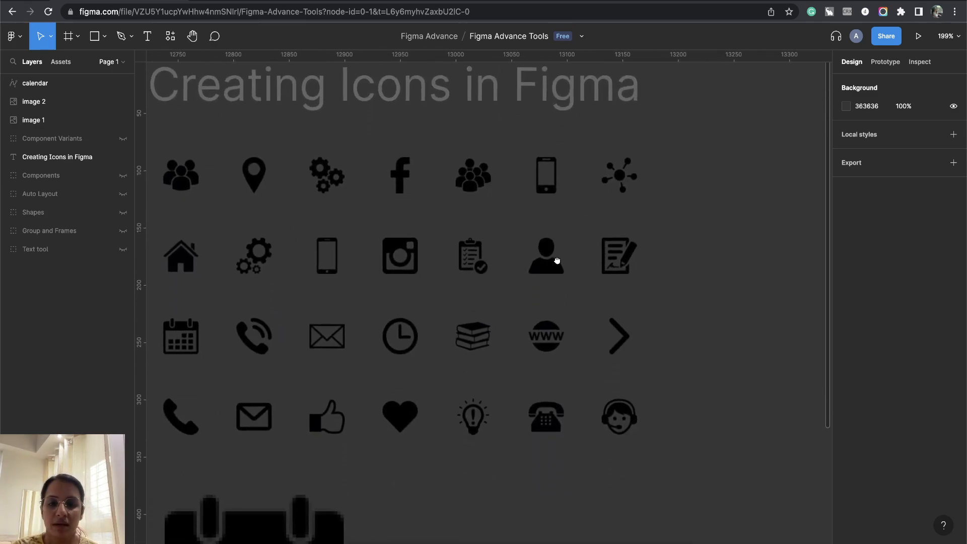
left_click_drag(380, 405, 506, 373)
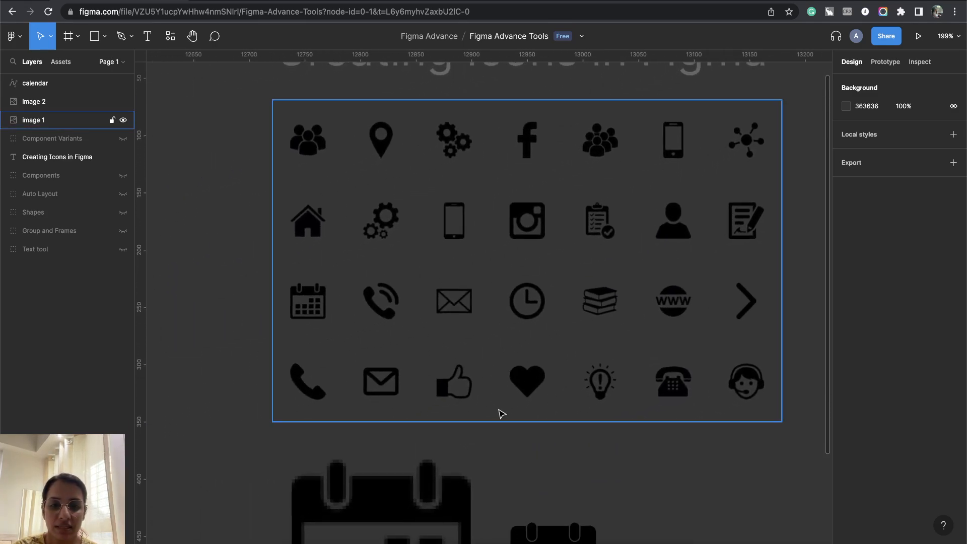
scroll(563, 411, "right", 6)
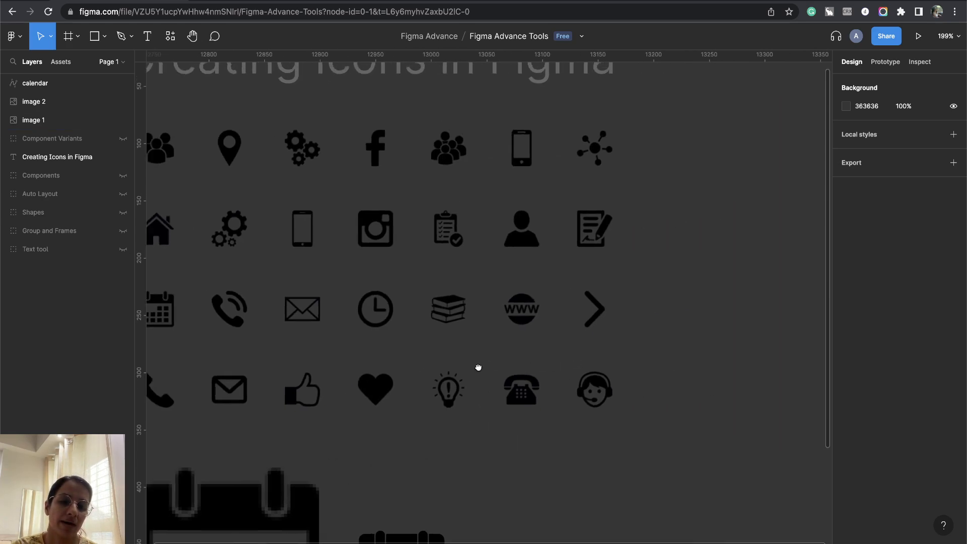
left_click_drag(586, 342, 500, 403)
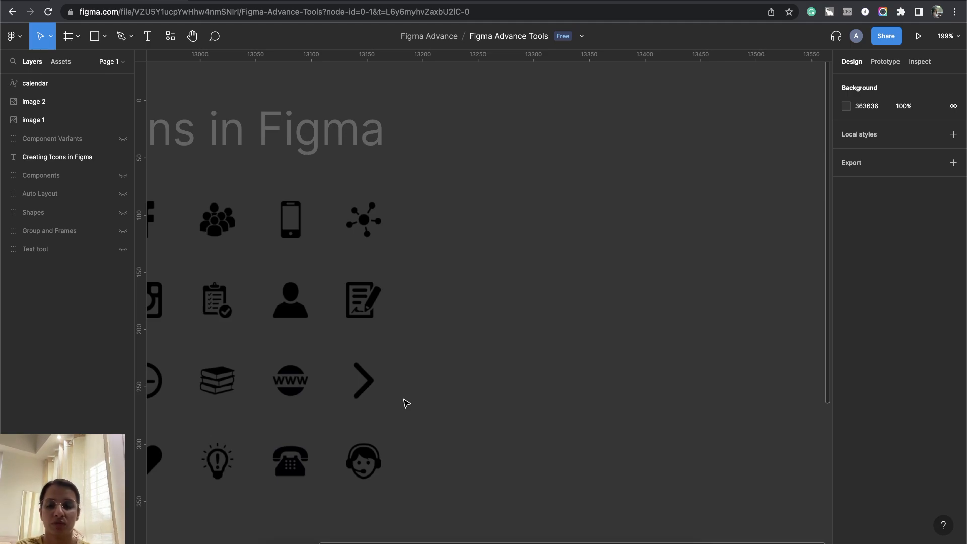
scroll(453, 231, "left", 4)
scroll(453, 231, "down", 3)
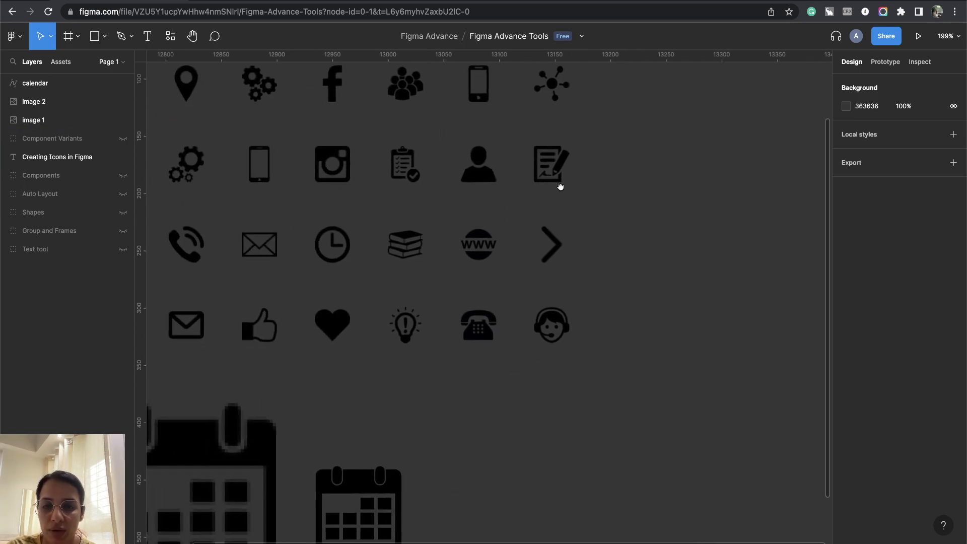
Duplicate the reference icon sheet beside the original at X 13317, Y 69
left_click(458, 280)
scroll(460, 278, "down", 5)
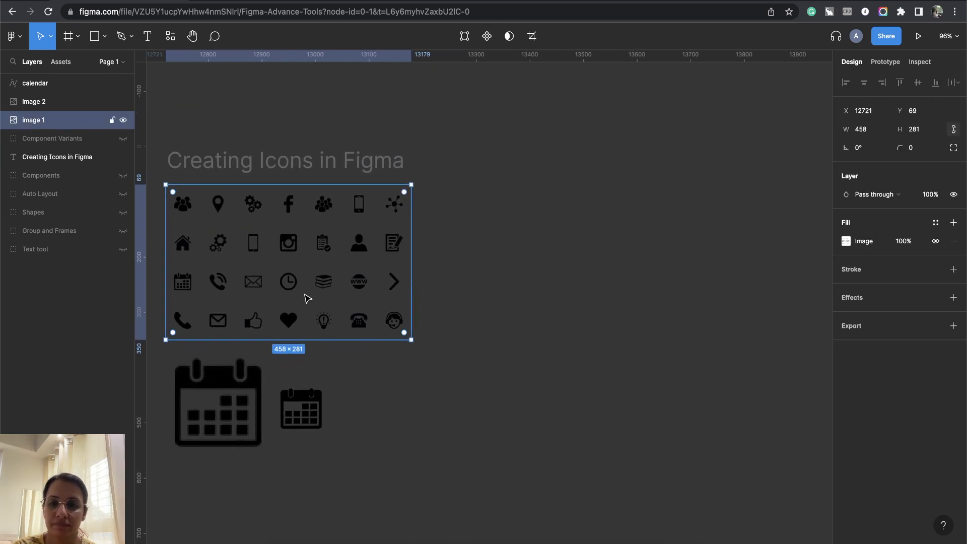
left_click_drag(296, 285, 579, 277)
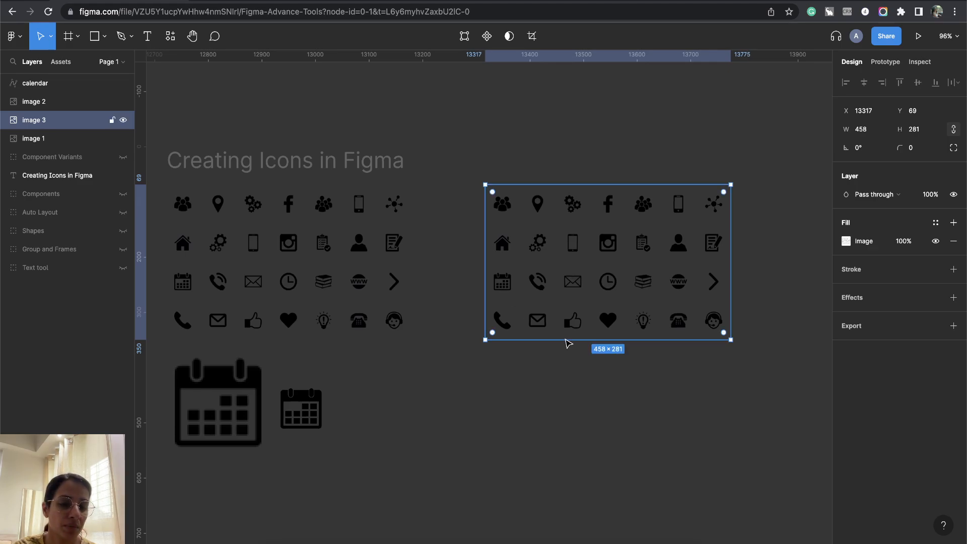
Crop the duplicated icon sheet's image fill to just the heart icon, about 37 × 37 at X 13528, Y 295
left_click(845, 241)
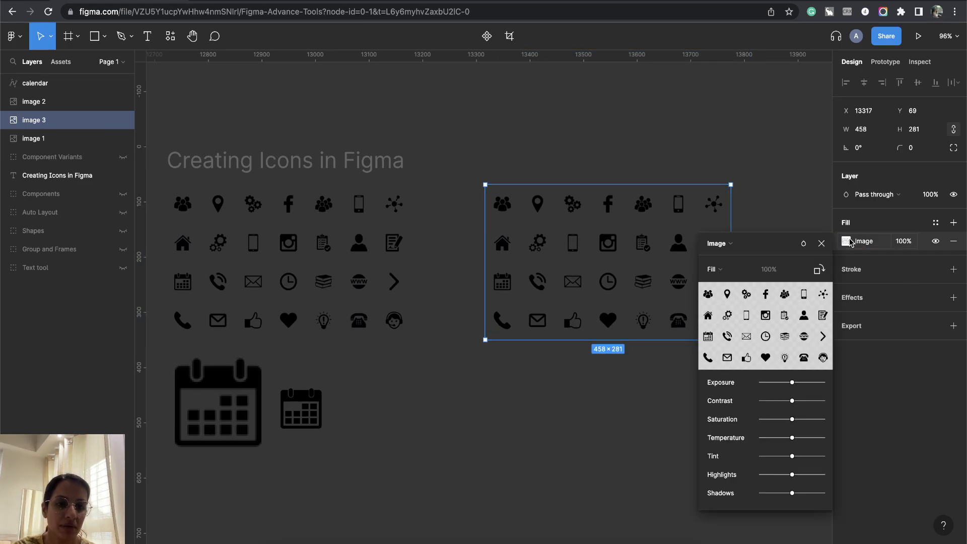
left_click(710, 279)
left_click(727, 306)
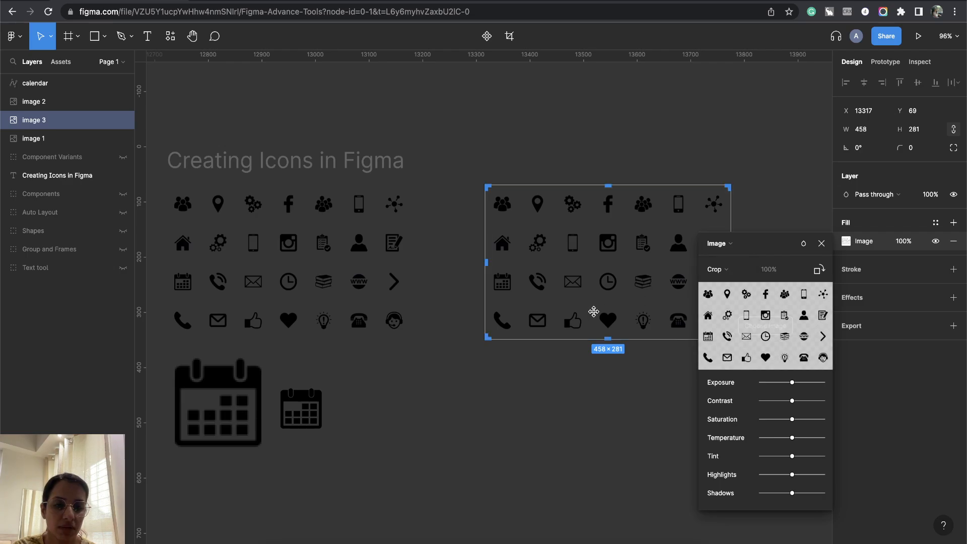
left_click_drag(488, 187, 593, 303)
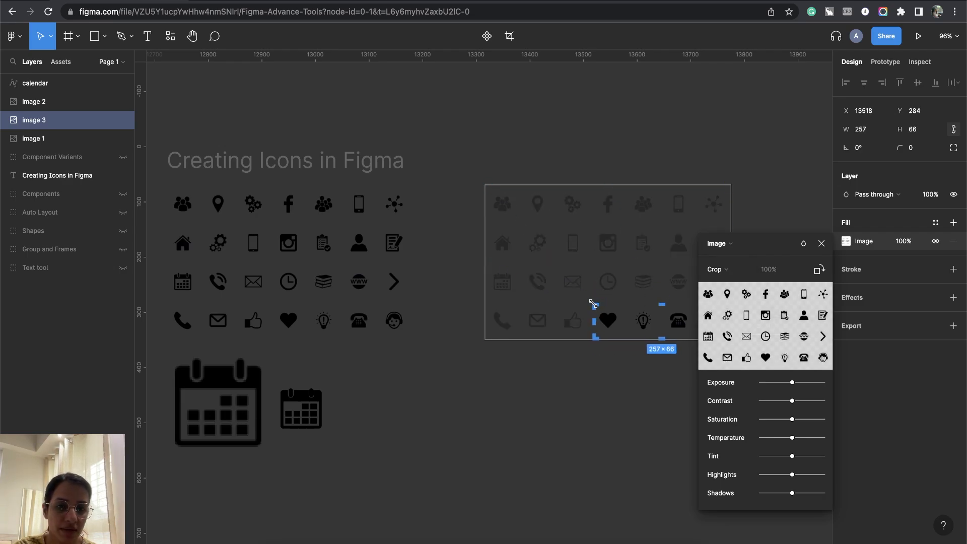
scroll(639, 364, "right", 5)
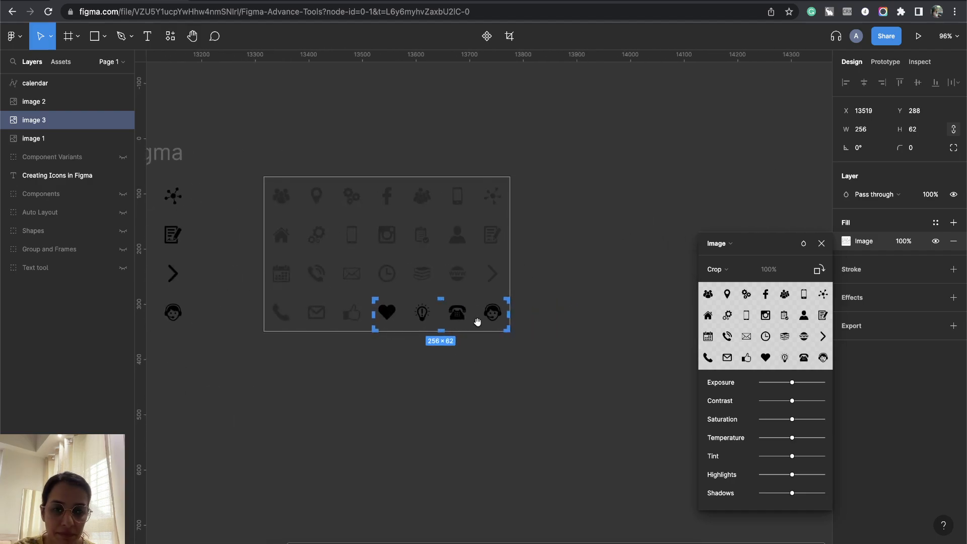
scroll(503, 315, "up", 6)
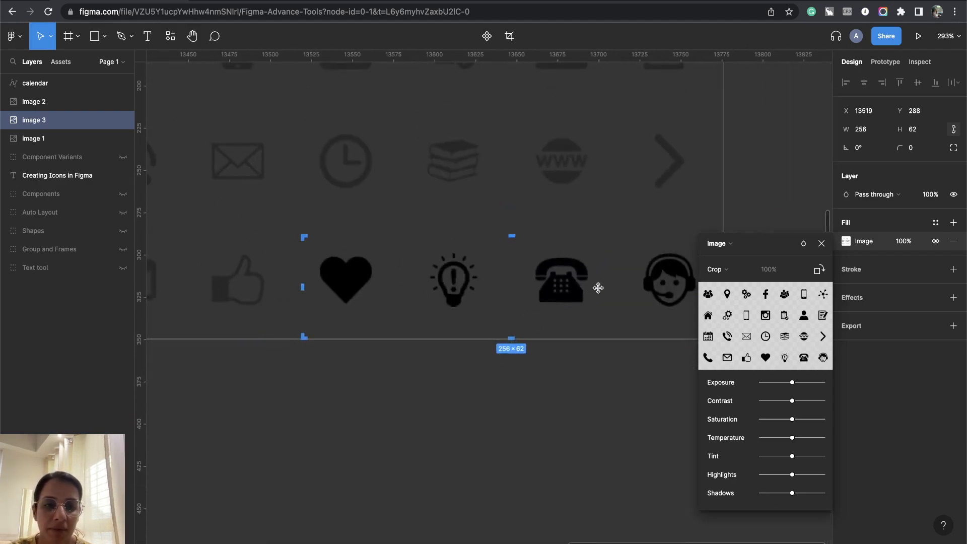
scroll(541, 295, "right", 1)
left_click_drag(638, 287, 301, 287)
left_click_drag(259, 336, 270, 306)
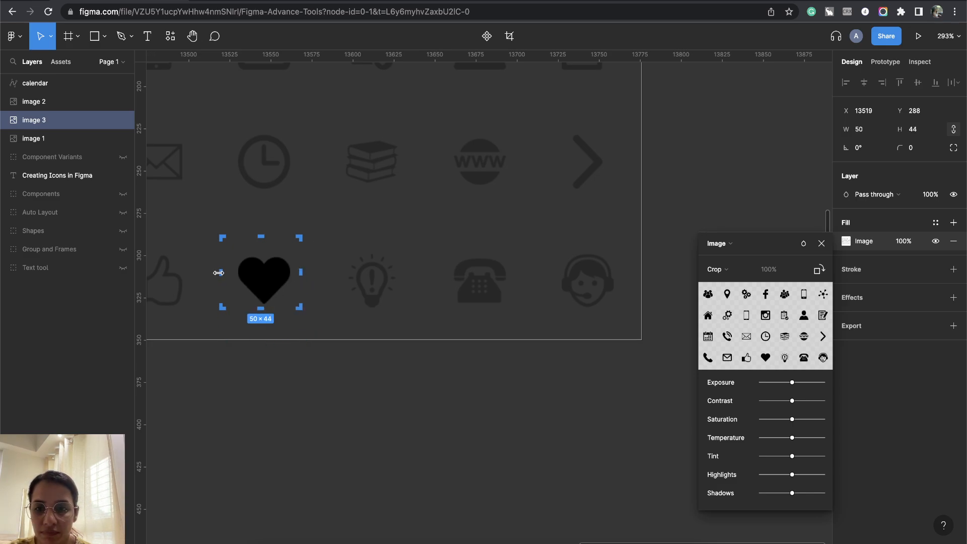
left_click_drag(218, 273, 234, 273)
left_click_drag(268, 233, 295, 279)
key("Return")
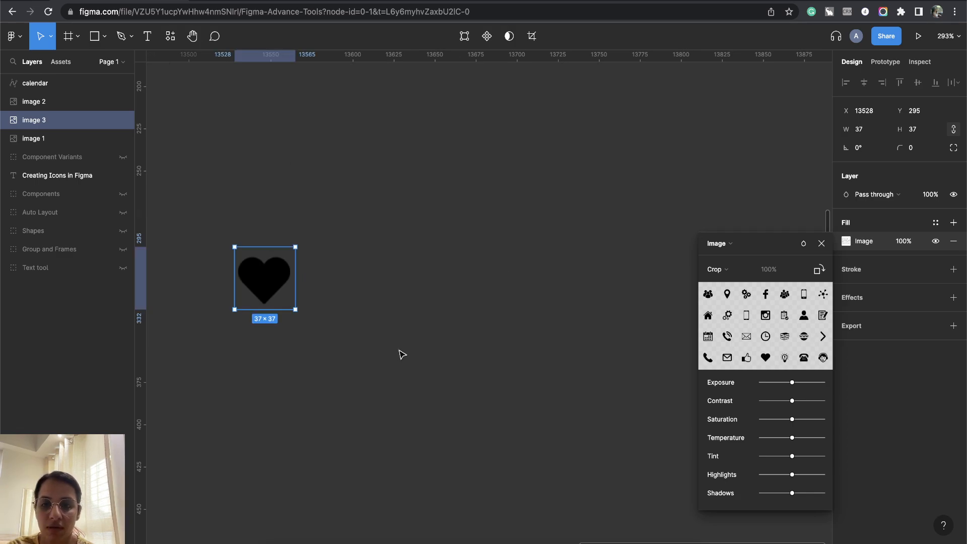
left_click(821, 244)
Move the cropped heart image up beside the icon sheet and enlarge it to 145 × 145 at X 13351, Y 73
scroll(511, 280, "down", 5)
left_click(578, 215)
scroll(464, 293, "down", 2)
left_click(440, 286)
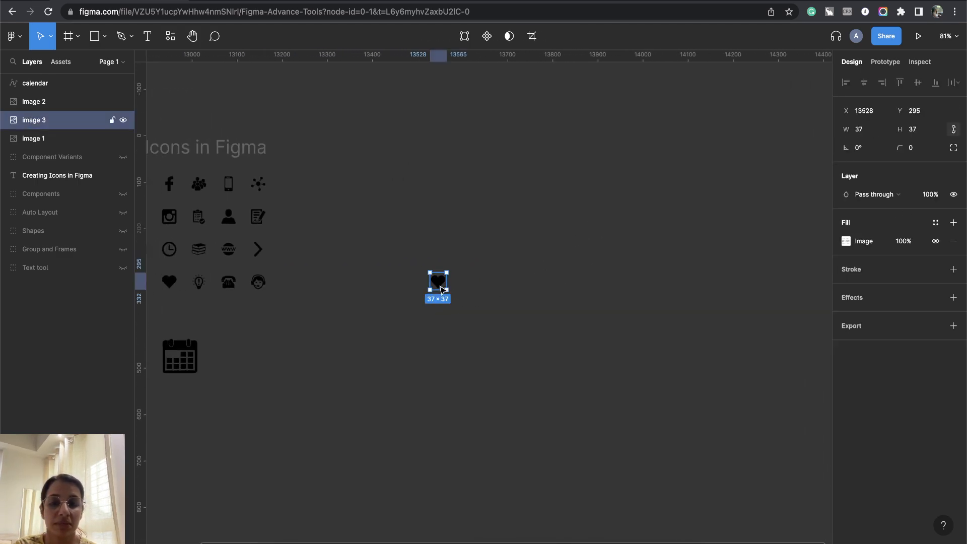
left_click_drag(439, 285, 416, 243)
scroll(370, 211, "up", 1)
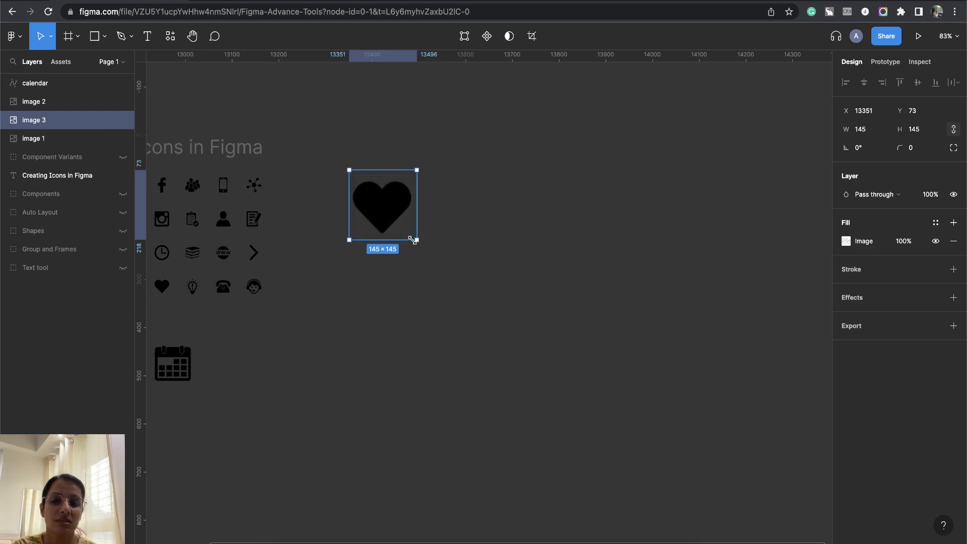
scroll(388, 223, "up", 5)
scroll(405, 220, "right", 2)
scroll(405, 220, "up", 1)
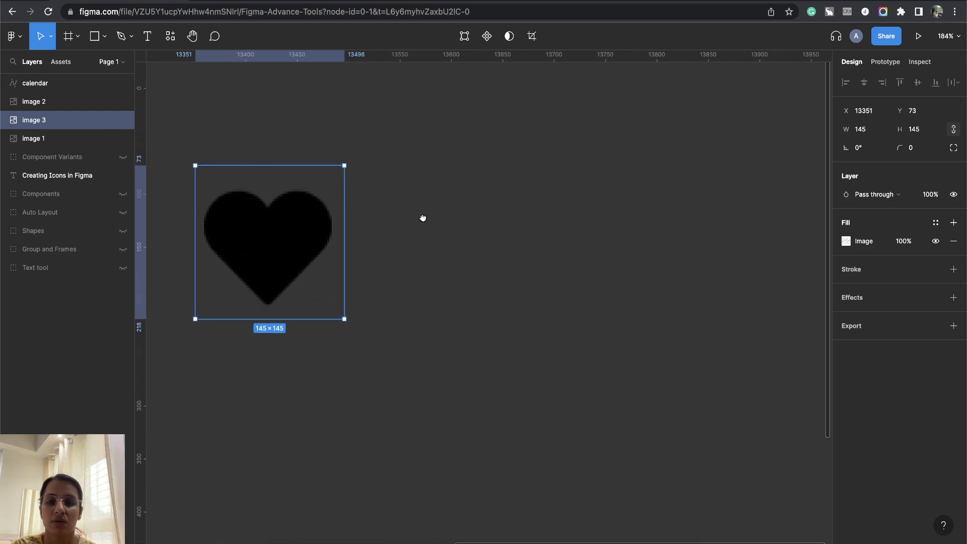
left_click(460, 225)
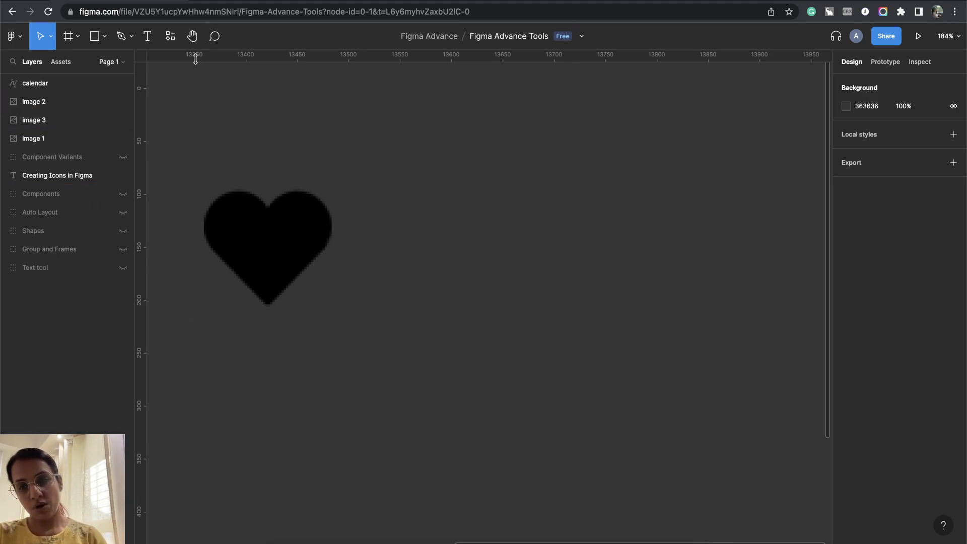
Move the heart reference image farther from the icon sheet to X 13511, Y 73
left_click_drag(284, 224, 443, 237)
scroll(416, 206, "up", 5)
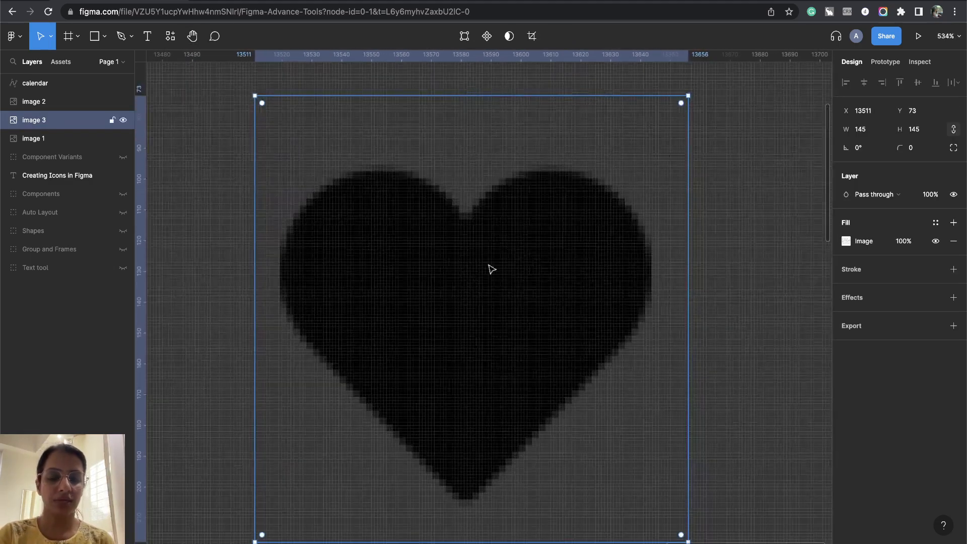
left_click(722, 245)
scroll(687, 257, "down", 3)
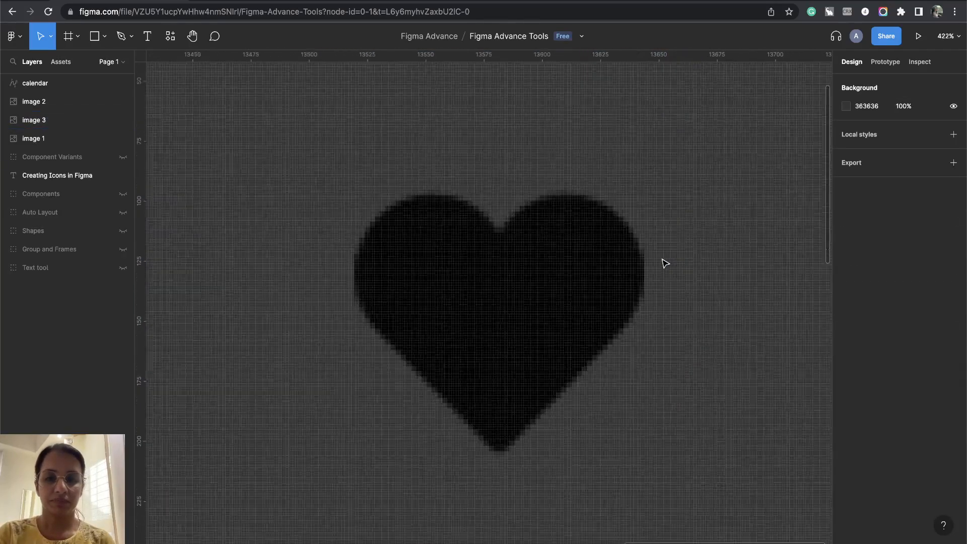
scroll(662, 263, "right", 3)
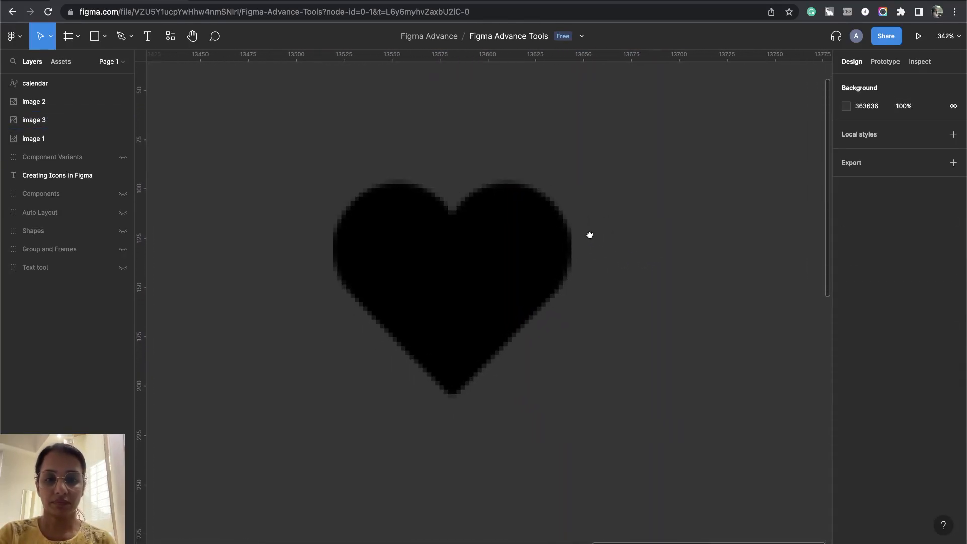
With the Pen tool, trace a curve over the heart's left lobe from the notch at X 13582.5, Y 113.5 to X 13523.5, Y 113.5
left_click(129, 41)
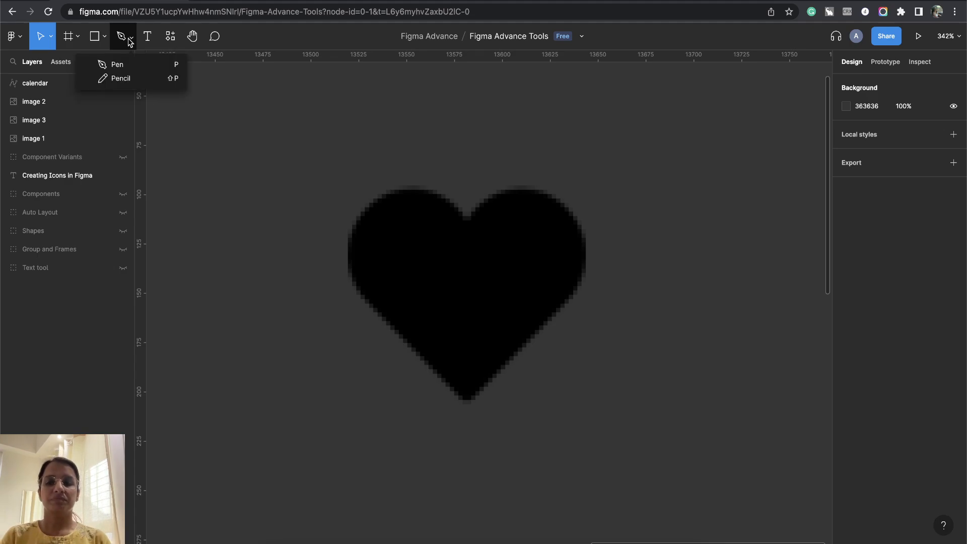
left_click(117, 66)
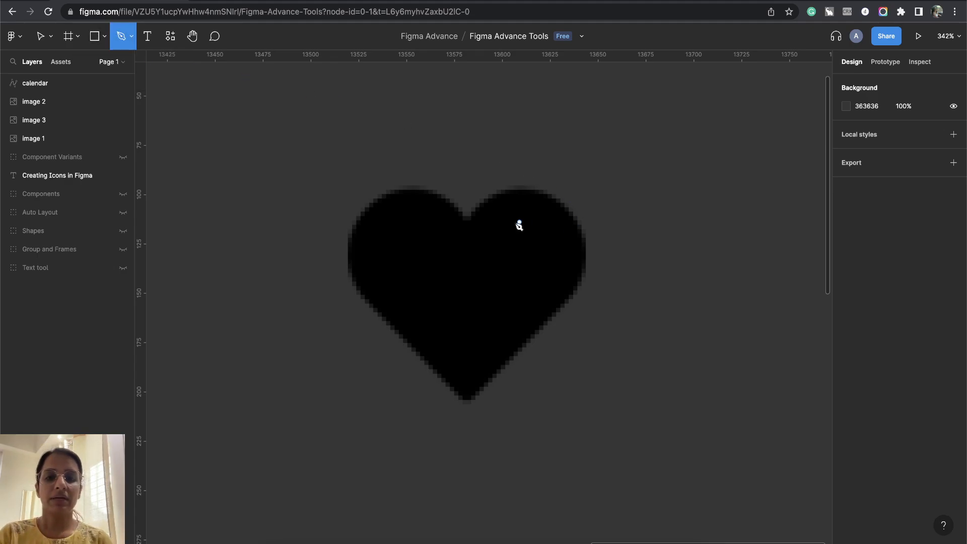
left_click(468, 221)
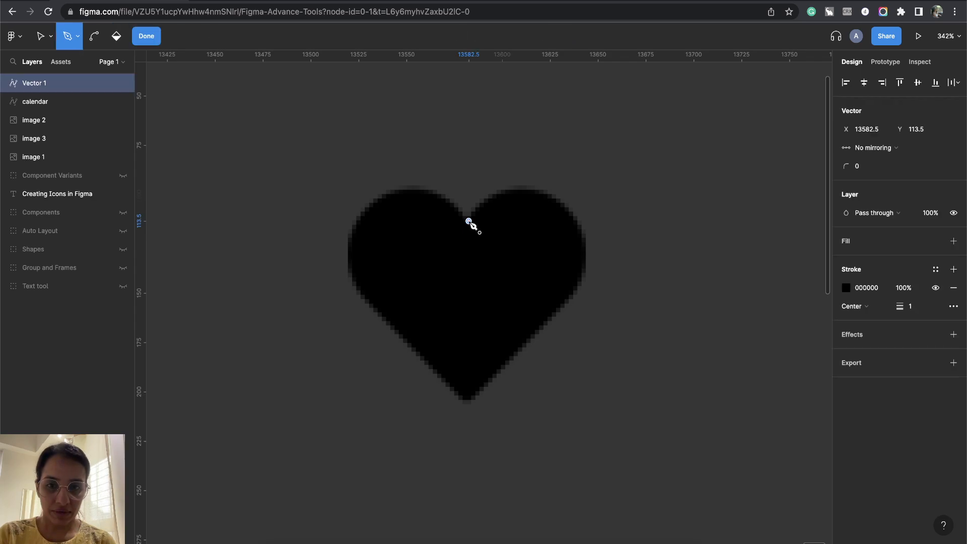
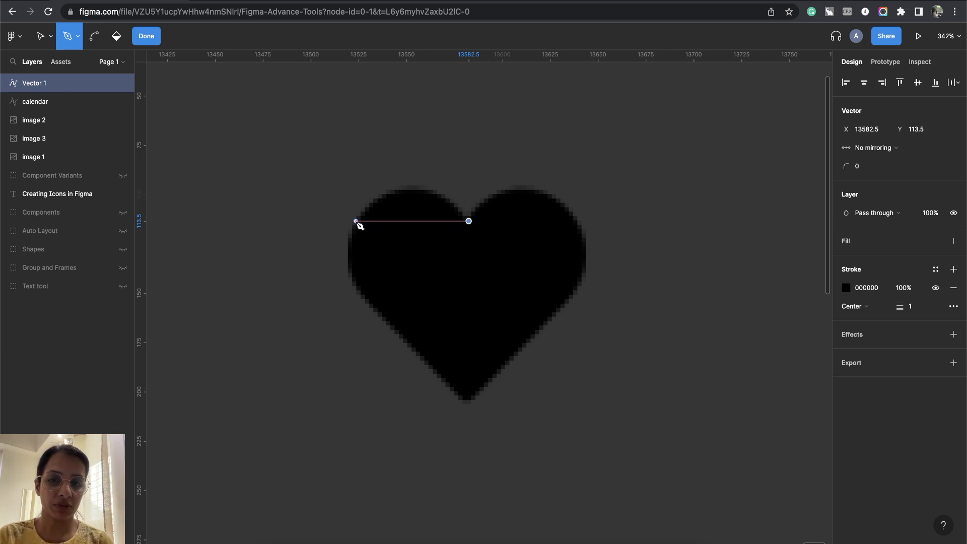
left_click(356, 221)
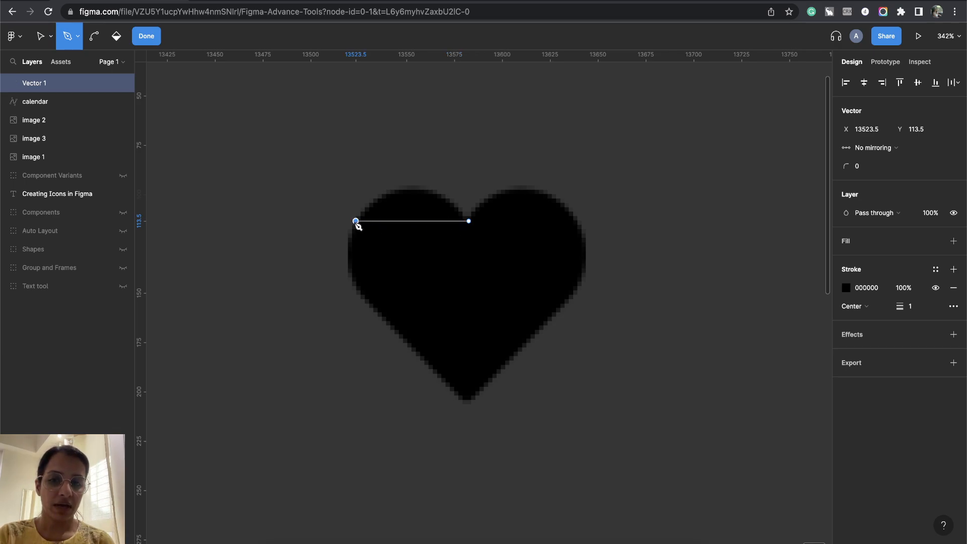
left_click_drag(358, 226, 293, 292)
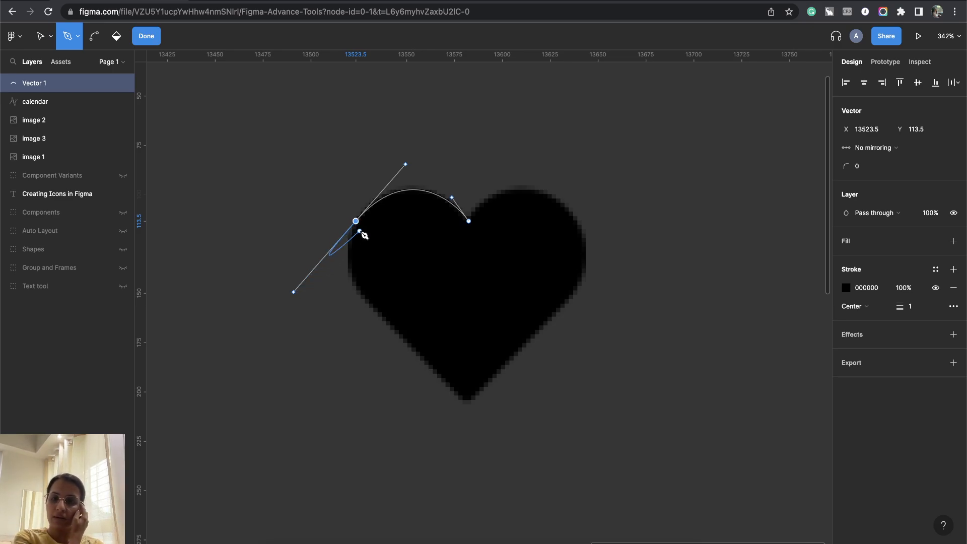
Remove the outgoing curve handle from the path's endpoint on the left lobe at X 13523.5, Y 113.5
left_click(345, 292)
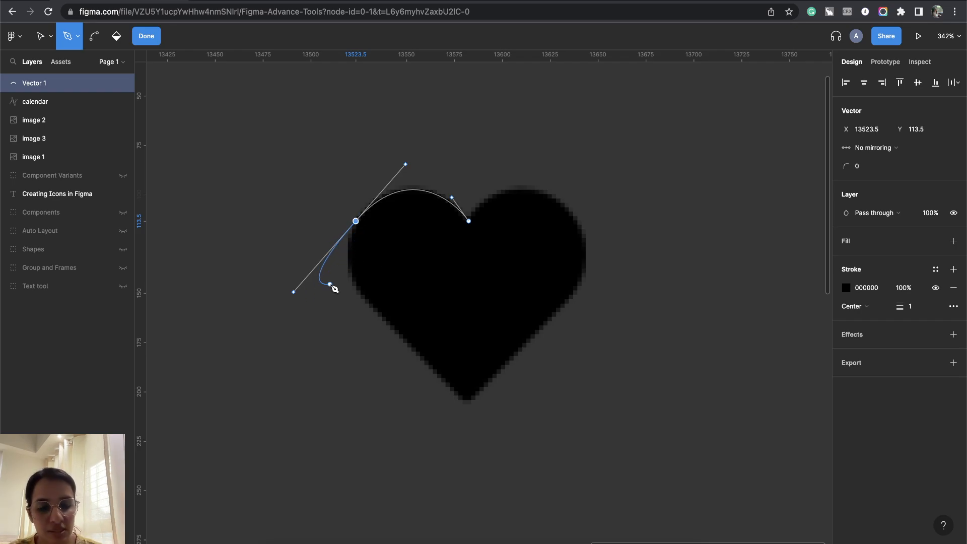
scroll(333, 286, "up", 5)
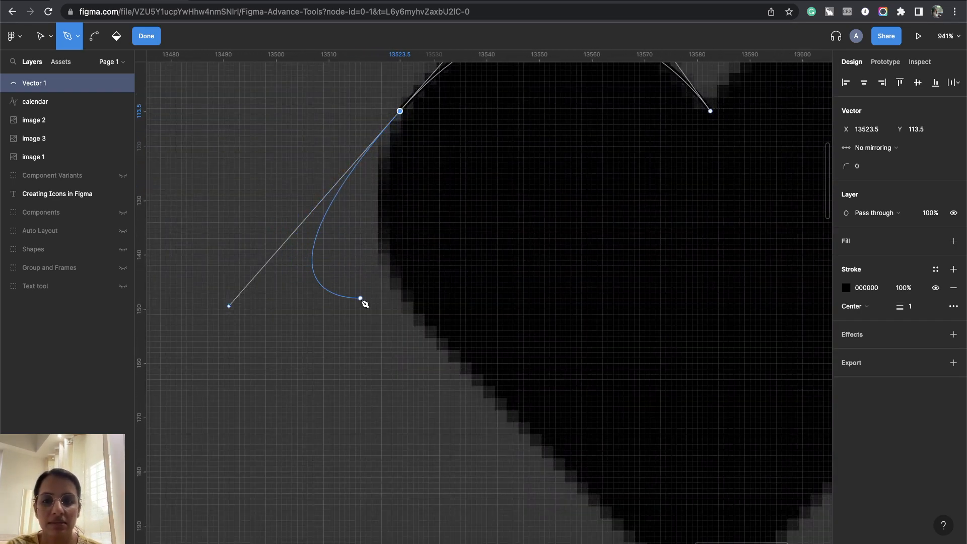
scroll(399, 285, "down", 4)
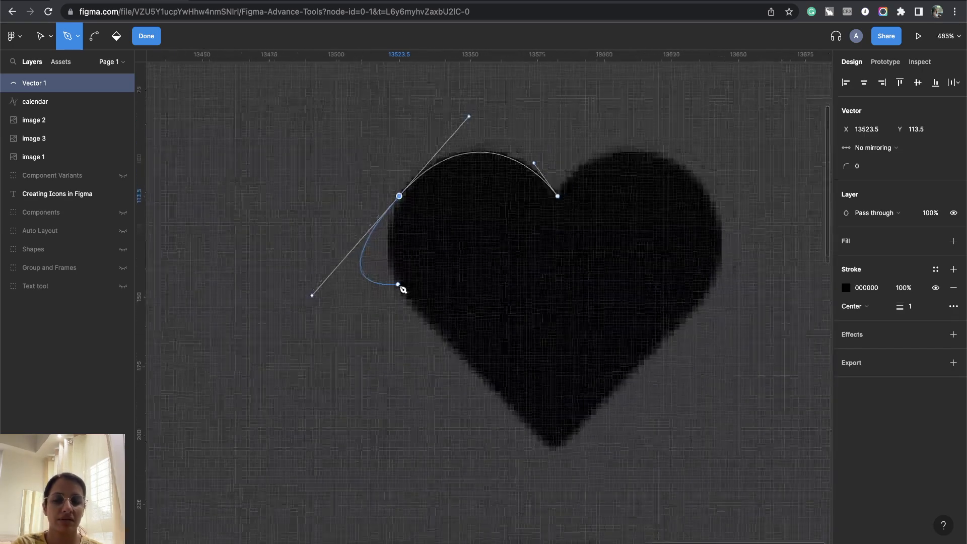
left_click(399, 202)
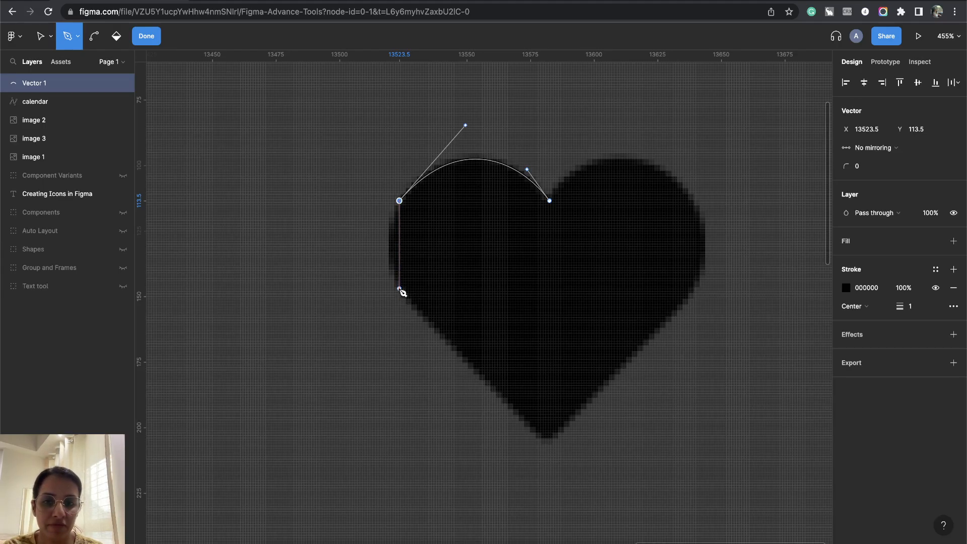
Curve the path down to X 13523.5, Y 147, continue straight to the tip at X 13581.5, Y 205, and close it at the notch
left_click_drag(399, 288, 429, 331)
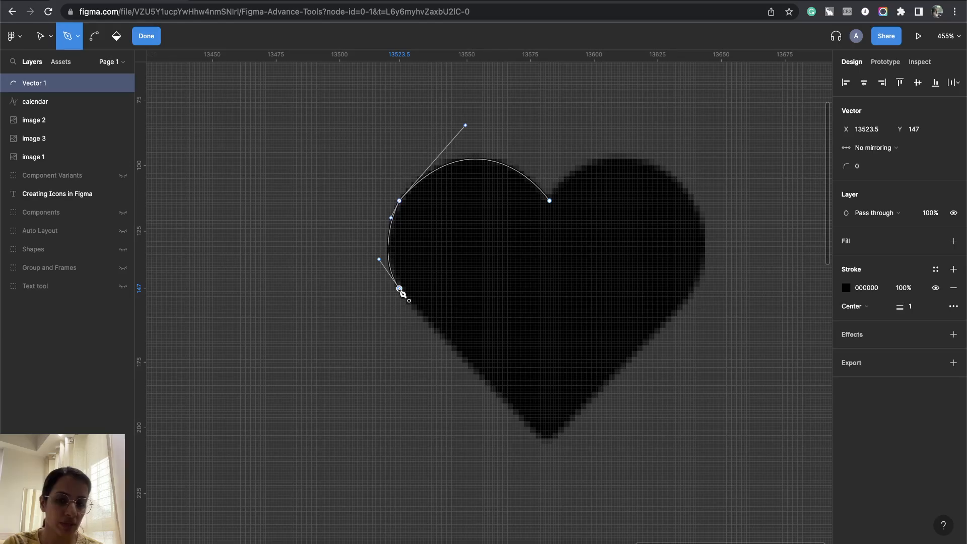
left_click(548, 442)
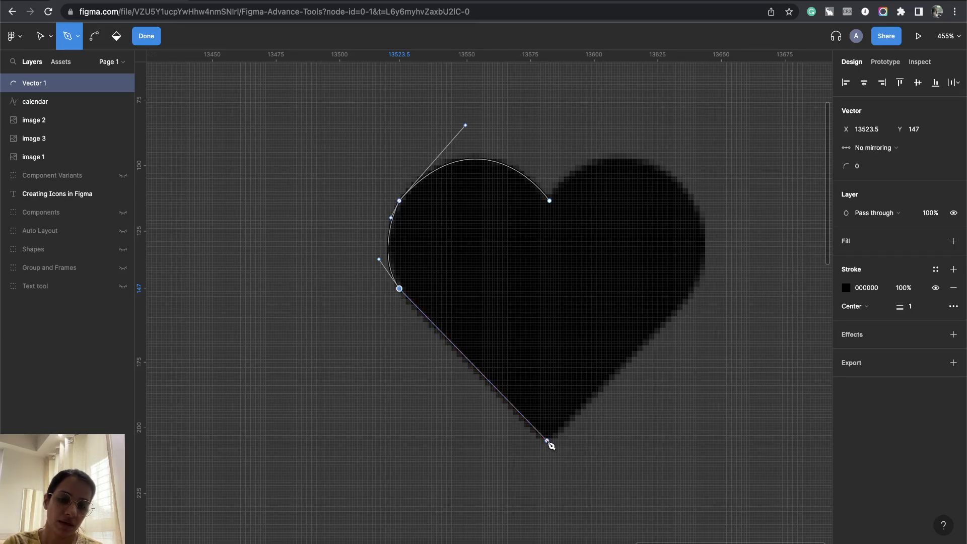
left_click(550, 444)
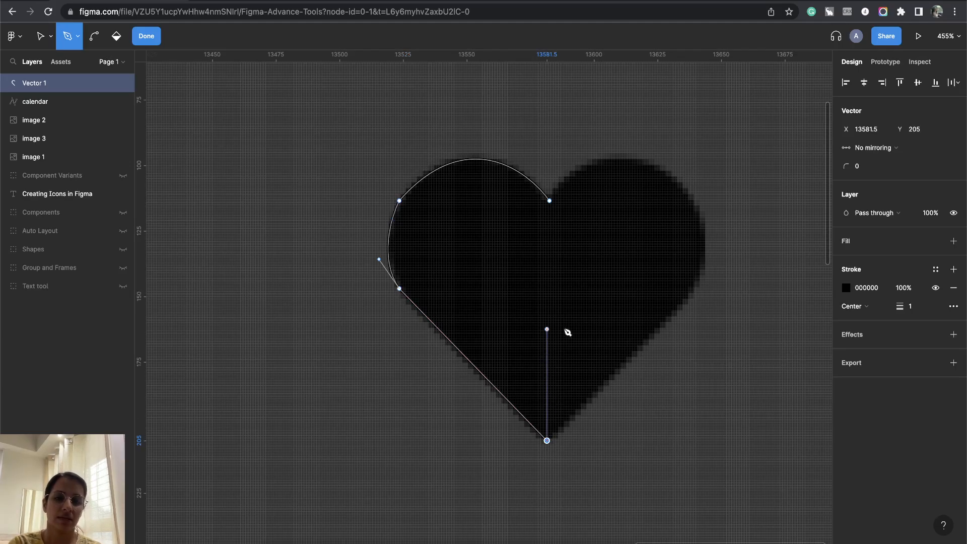
left_click(554, 203)
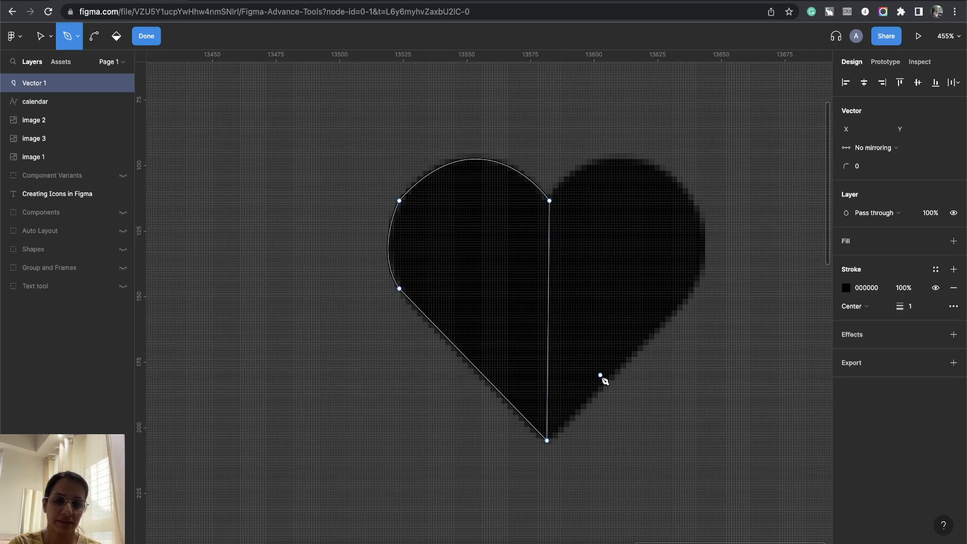
key("v")
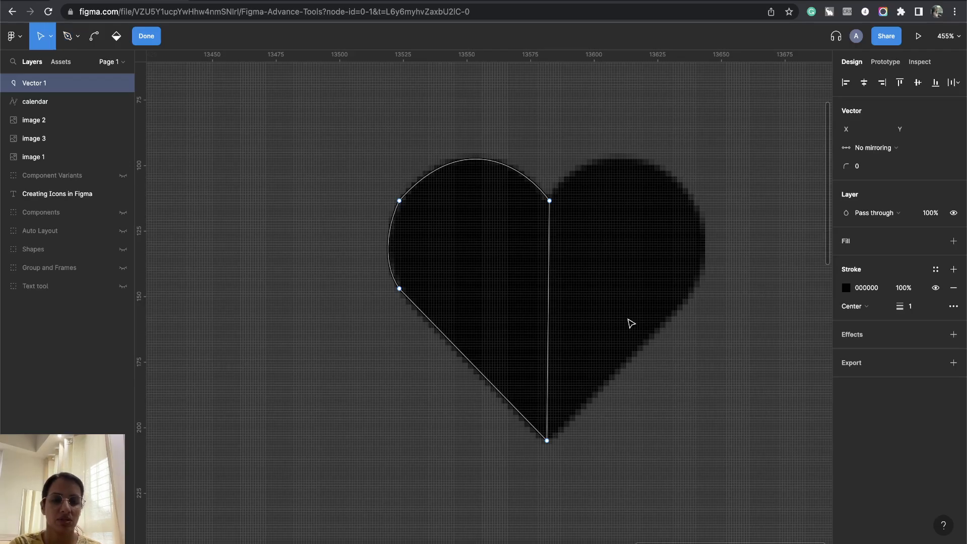
Finish editing the half-heart path and move the reference heart image clear of it to X 13352, Y -29
scroll(631, 323, "down", 3)
left_click_drag(634, 320, 533, 185)
left_click(670, 337)
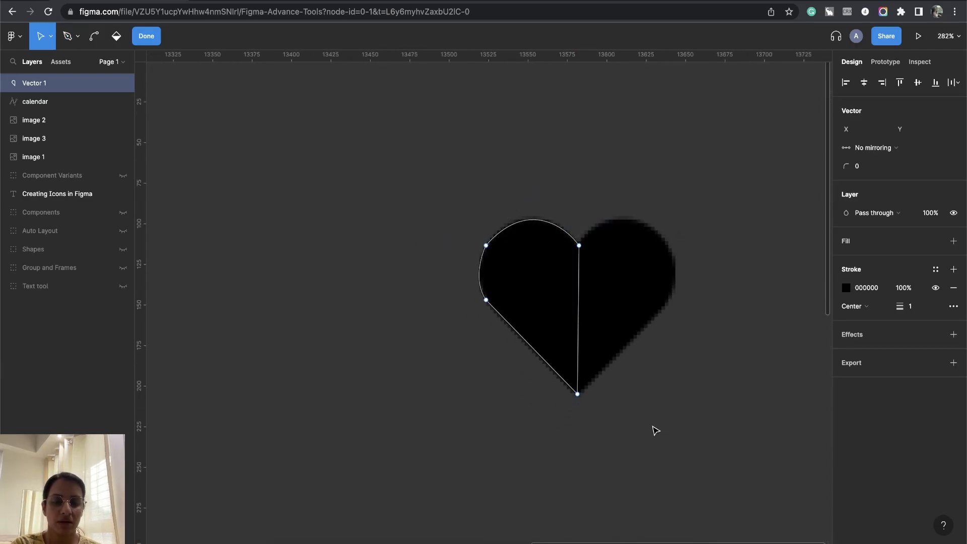
key("Escape")
left_click(650, 298)
left_click_drag(634, 350, 378, 166)
Give the half-heart vector a solid D9D9D9 fill and remove its stroke
scroll(622, 330, "up", 5)
scroll(478, 231, "up", 2)
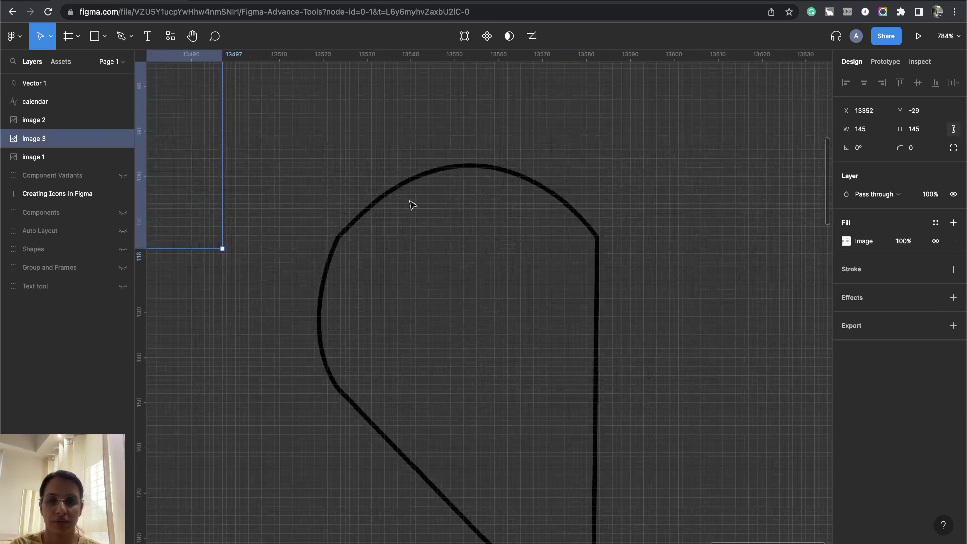
left_click(373, 203)
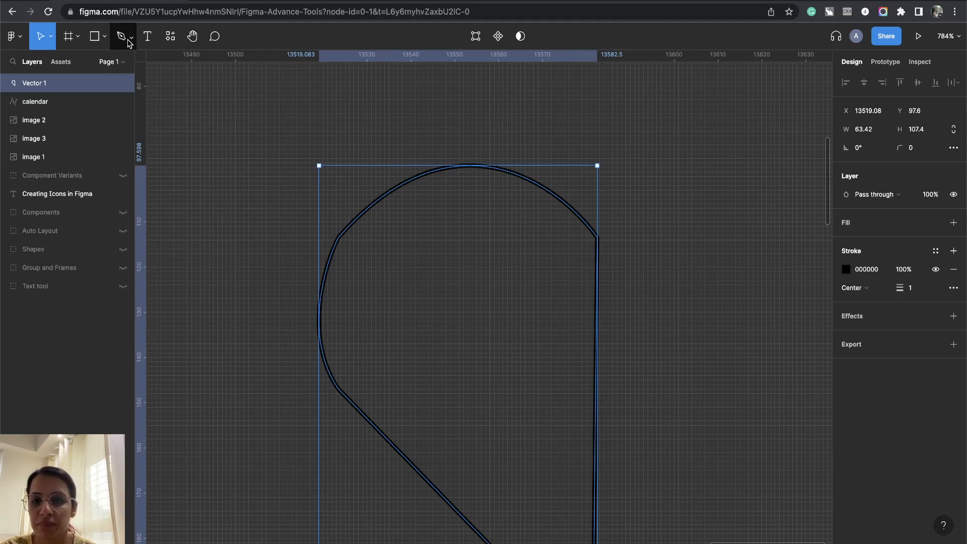
scroll(562, 262, "down", 3)
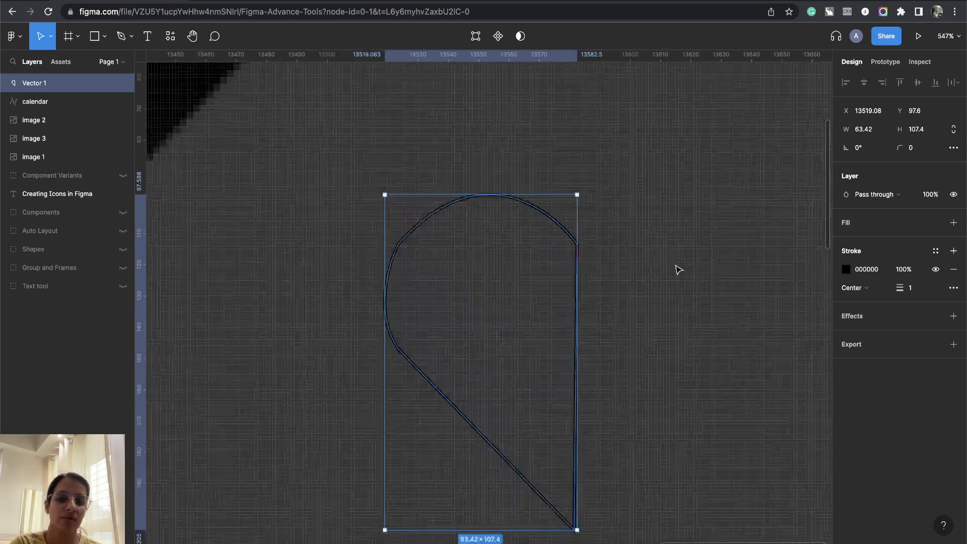
left_click(953, 222)
left_click(952, 288)
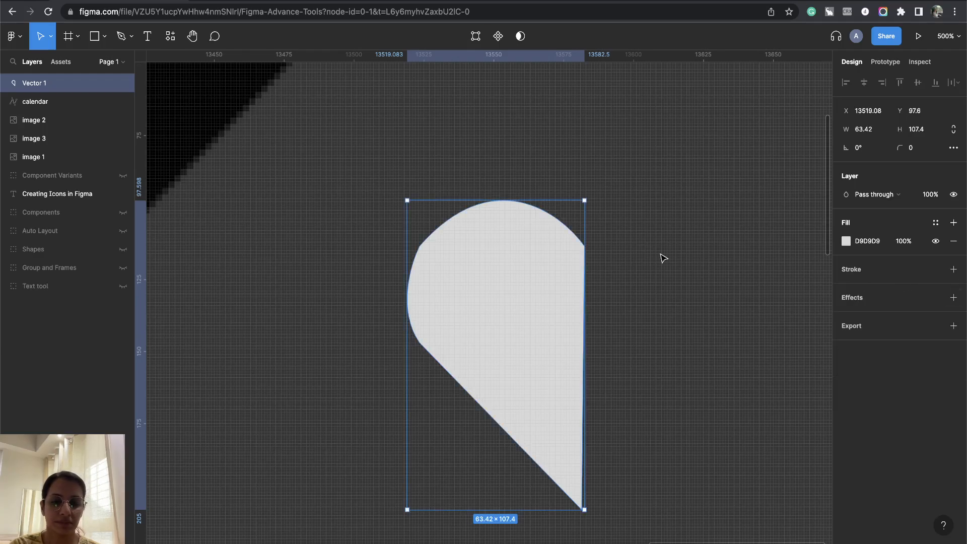
scroll(451, 265, "up", 5)
left_click_drag(451, 265, 752, 222)
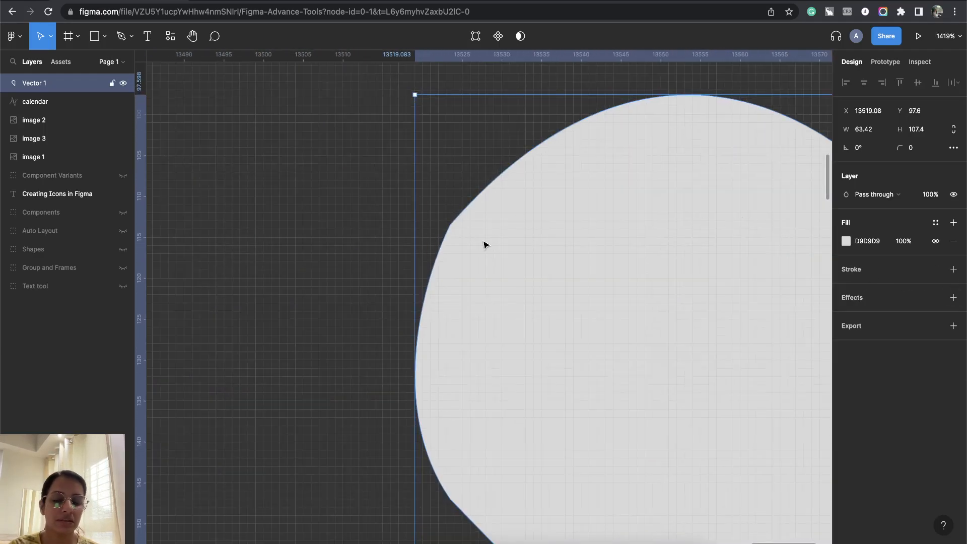
Examine the corner where the half-heart's top curve meets its left curve, and the overall outline
left_click_drag(552, 251, 481, 287)
left_click(375, 244)
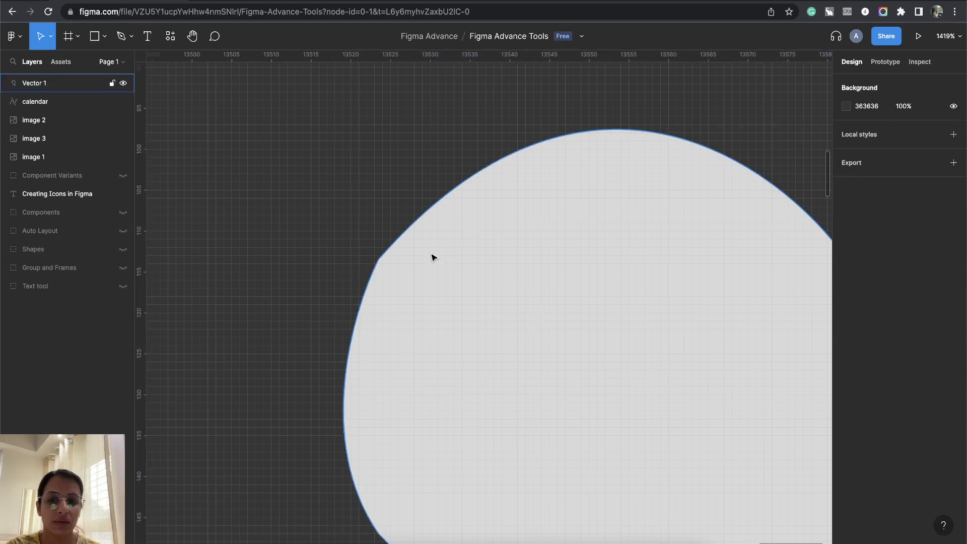
left_click(403, 268)
scroll(389, 264, "up", 5)
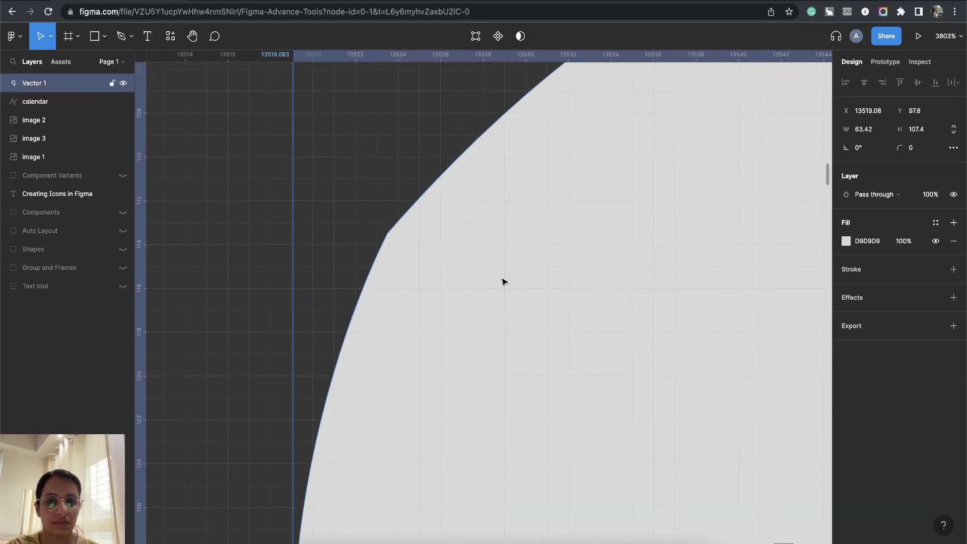
scroll(370, 197, "right", 3)
scroll(406, 300, "down", 10)
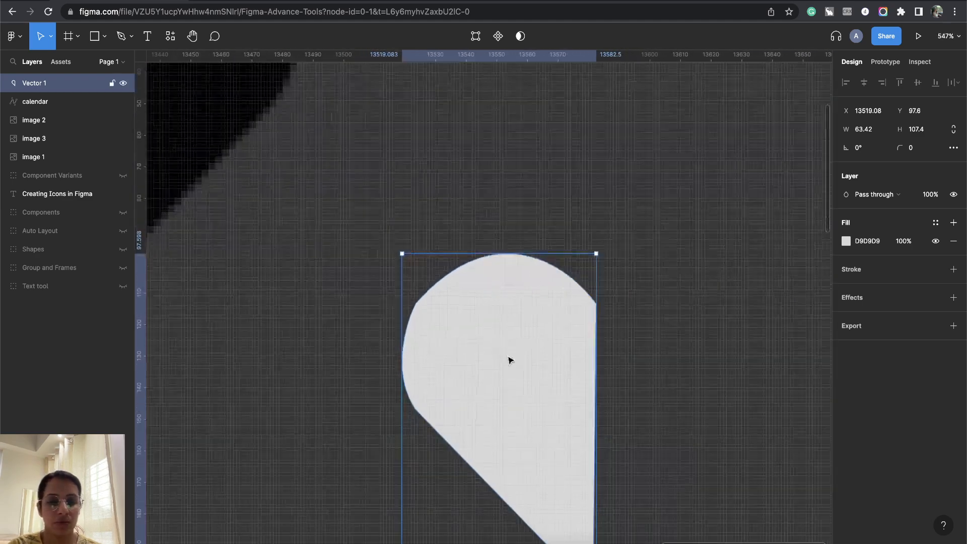
left_click_drag(509, 361, 417, 268)
key("Escape")
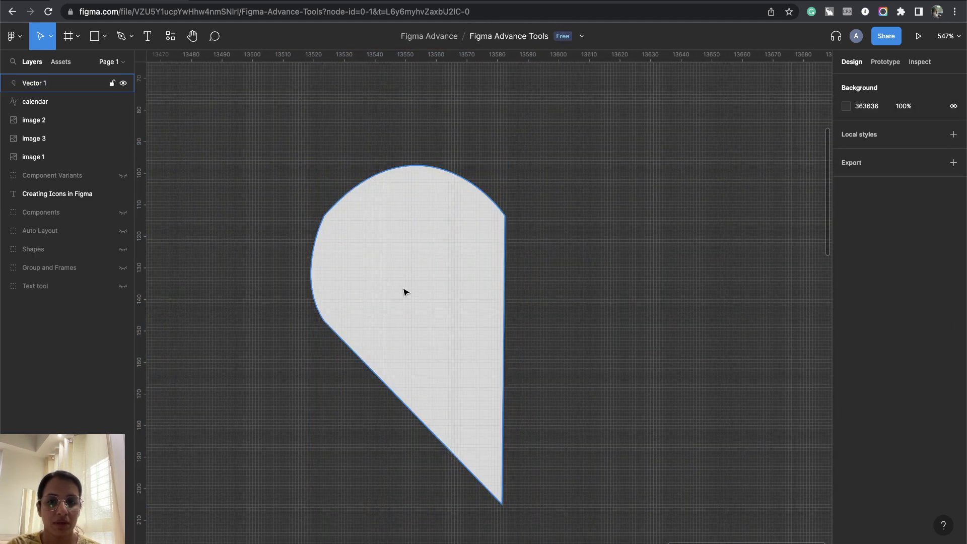
Open the half-heart path for editing and move its upper-left anchor point to X 13524, Y 113.5
left_click(403, 287)
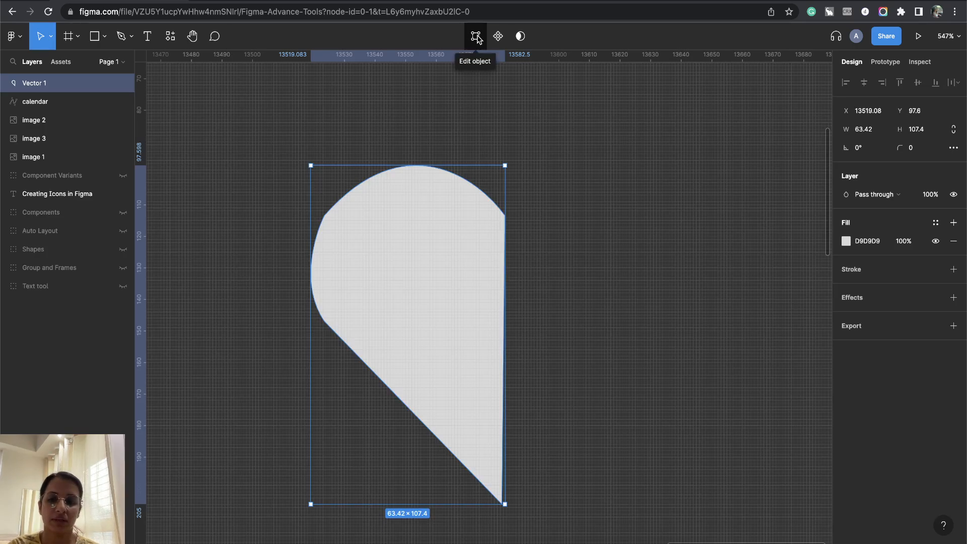
left_click(475, 36)
scroll(317, 209, "up", 10)
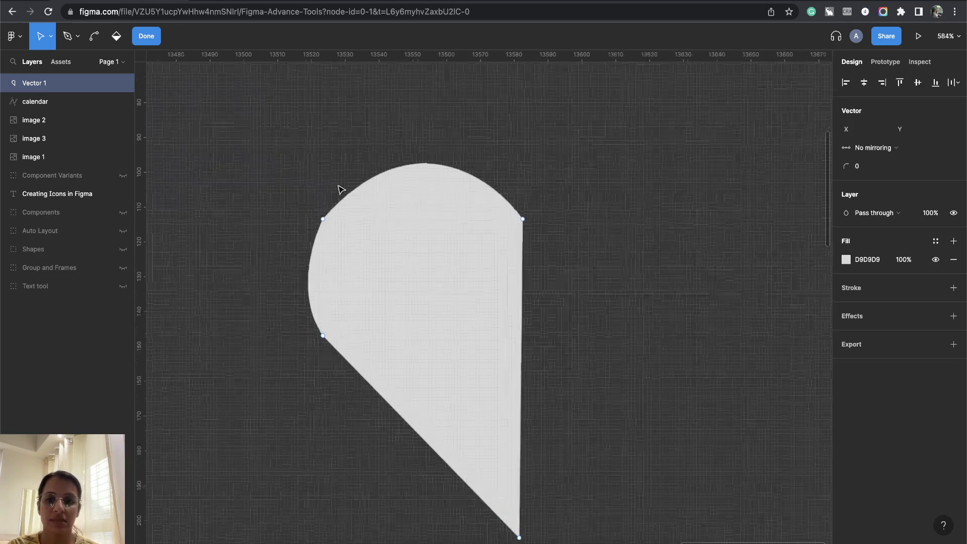
left_click_drag(317, 237, 328, 241)
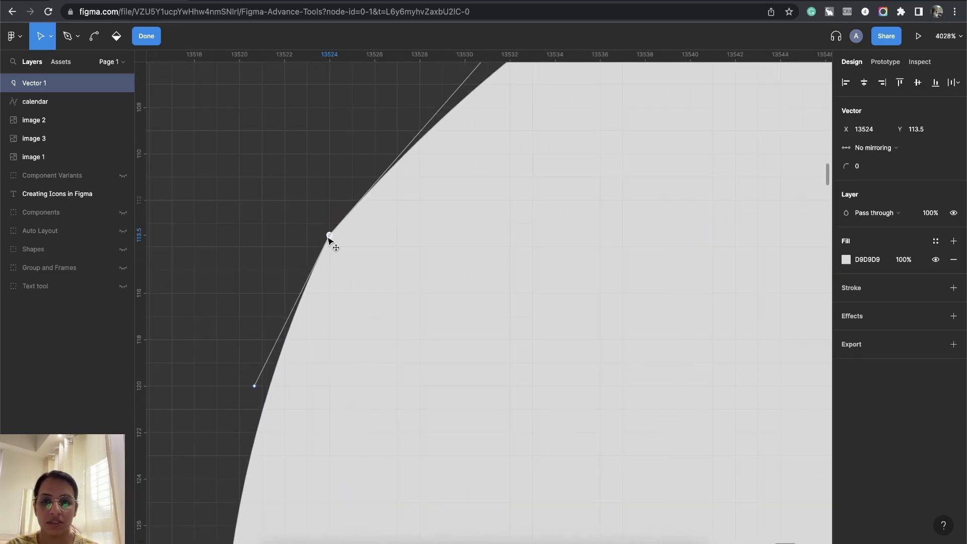
Shorten the upper-left anchor's handle for the top curve, placing its end at X 13538, Y 94
scroll(383, 246, "down", 7)
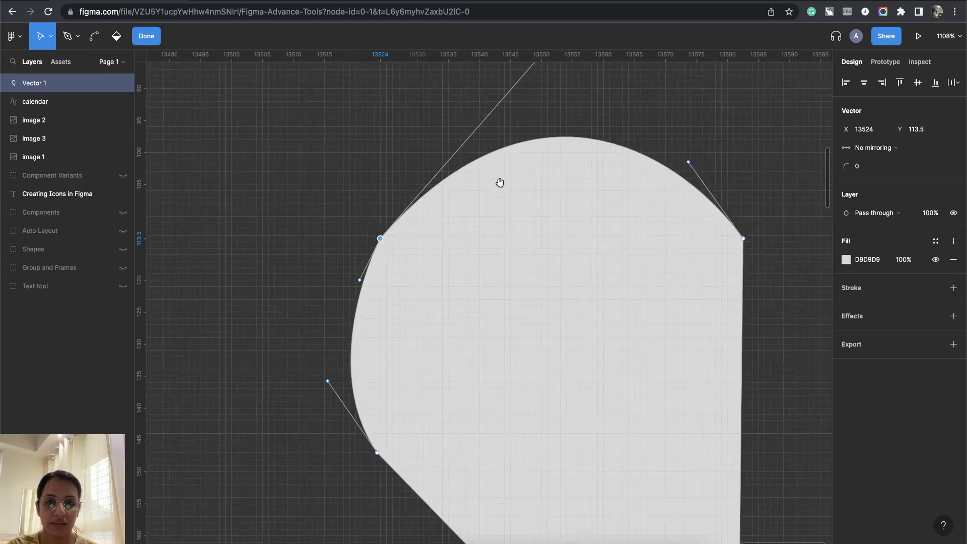
left_click_drag(501, 183, 439, 199)
left_click_drag(462, 123, 387, 184)
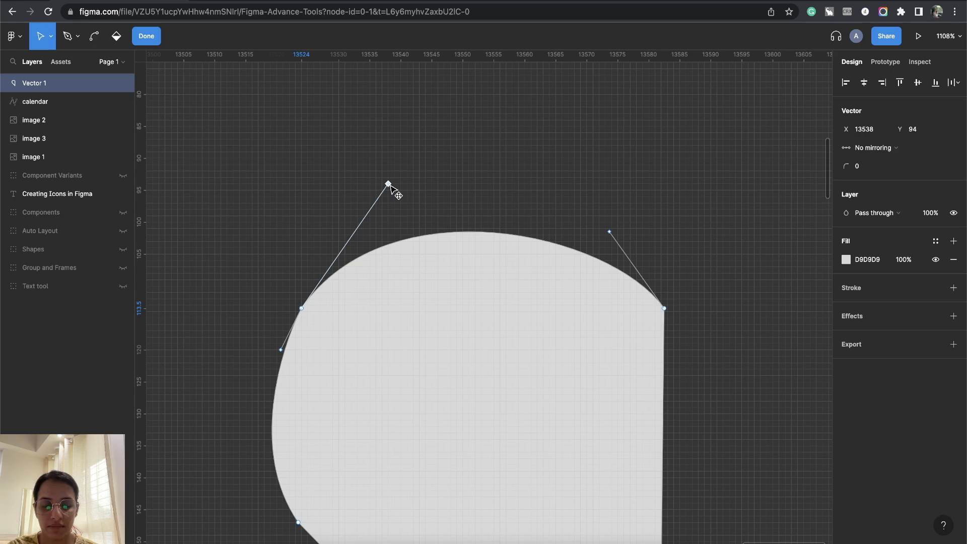
left_click(451, 194)
Move the lower-left anchor point of the lobe to X 13524, Y 147
scroll(413, 166, "down", 3)
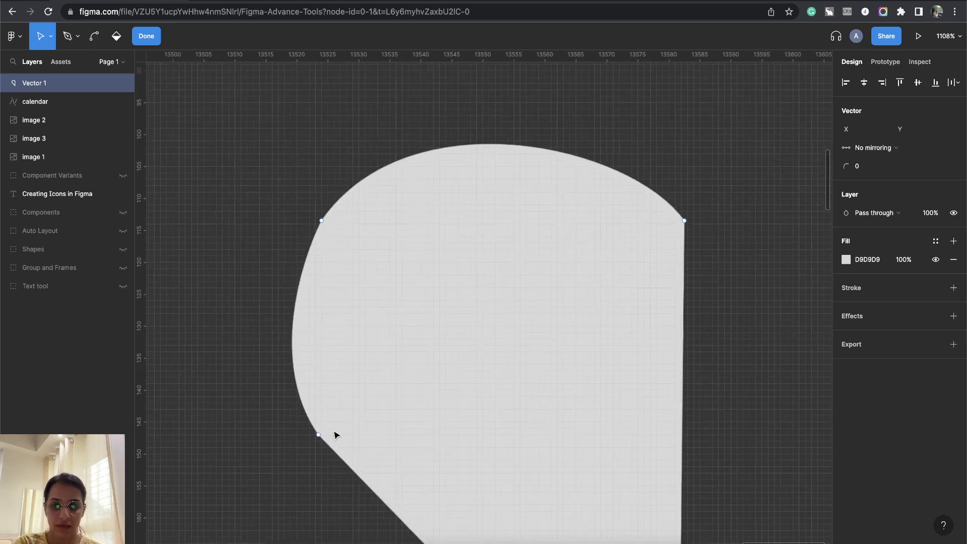
left_click(318, 434)
scroll(318, 435, "up", 5)
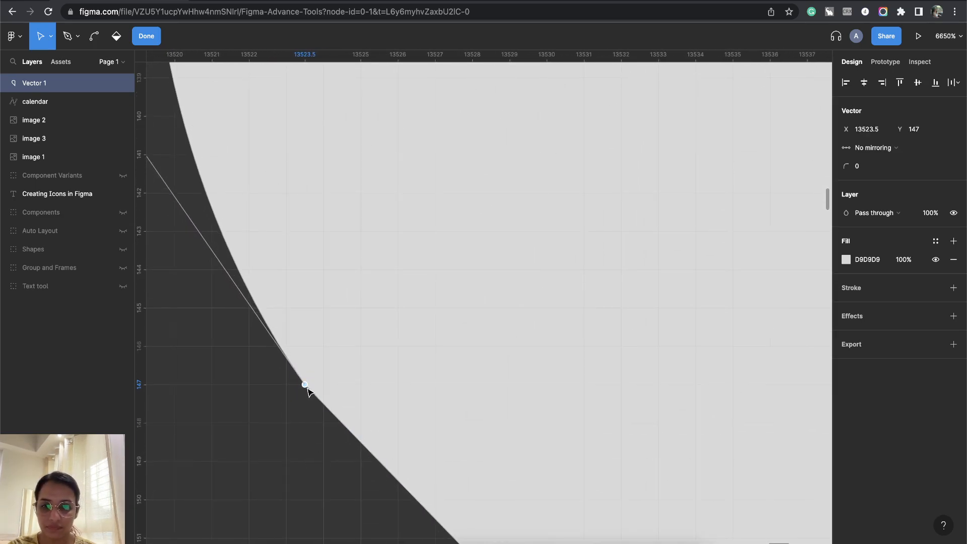
scroll(318, 385, "down", 5)
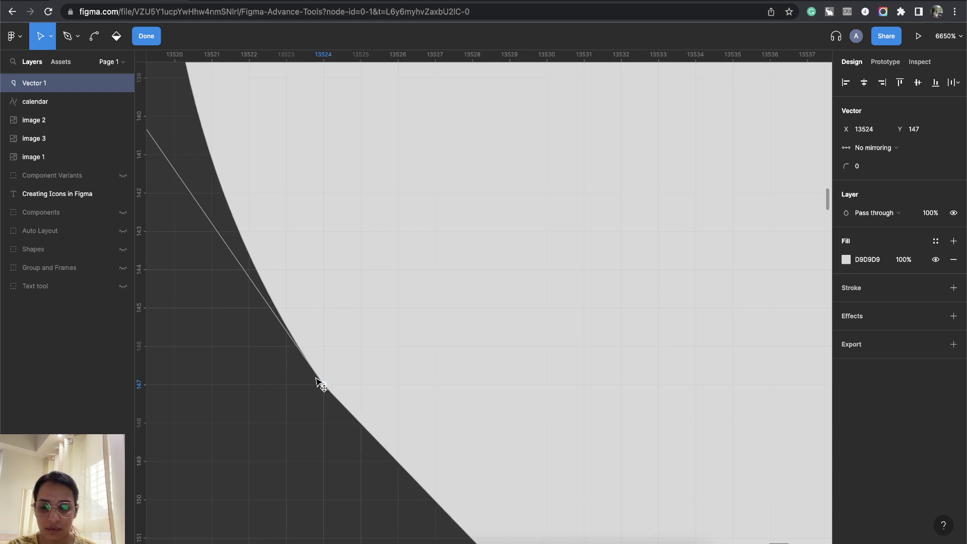
left_click(346, 417)
Move the upper-left anchor's lower handle to X 13520.5, Y 118 to smooth the corner, and finish editing the path
scroll(351, 429, "up", 3)
scroll(351, 429, "right", 3)
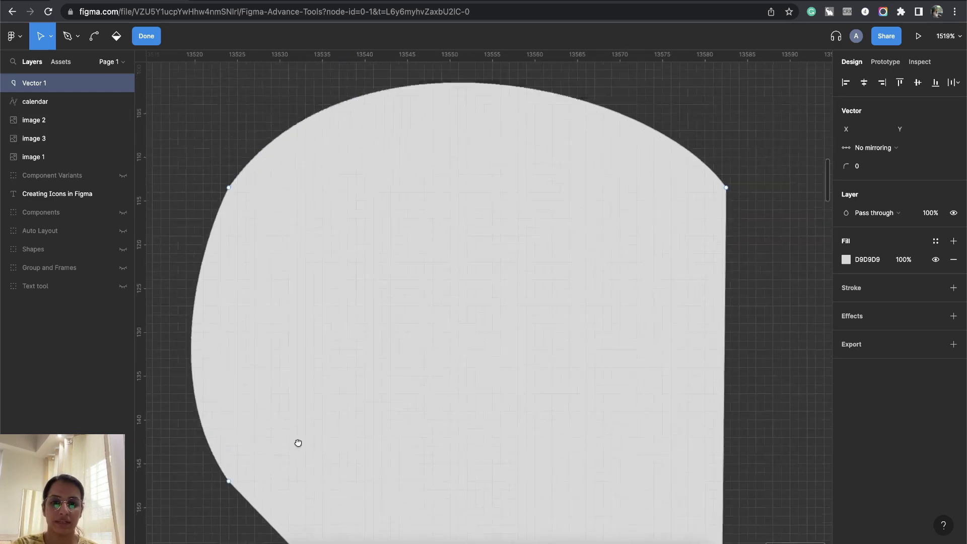
left_click(218, 212)
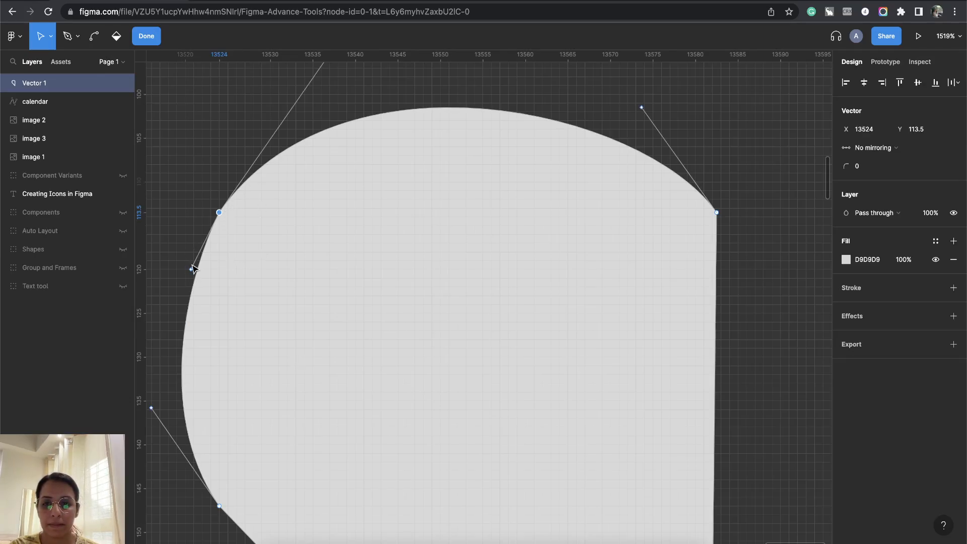
left_click_drag(191, 267, 191, 255)
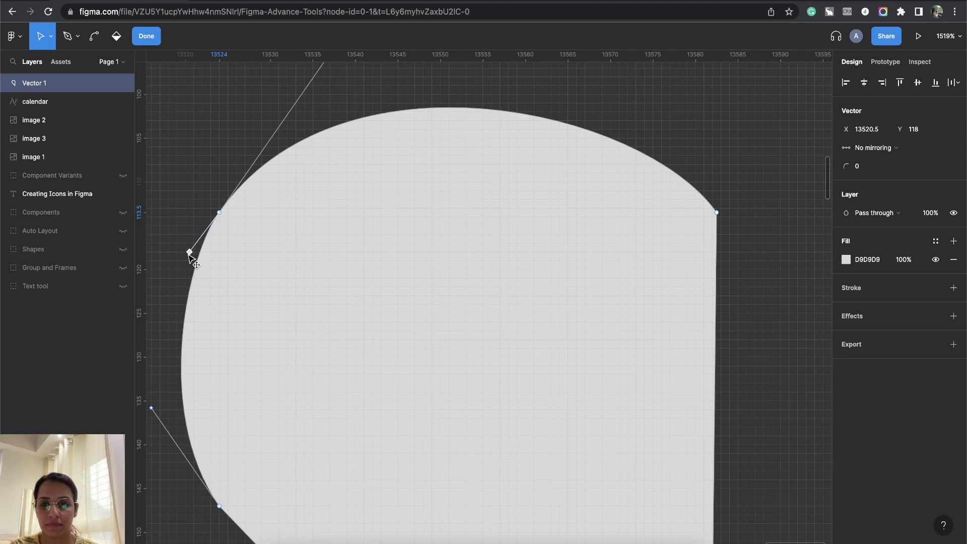
scroll(190, 252, "down", 6)
key("Escape")
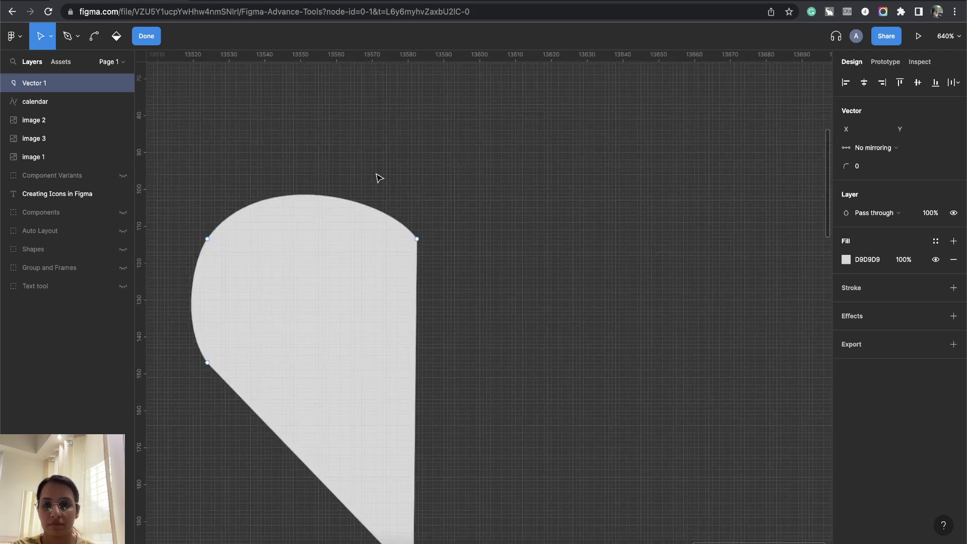
left_click(479, 253)
Check whether the half-heart's right edge is vertical from the tip up to the notch
scroll(499, 323, "down", 6)
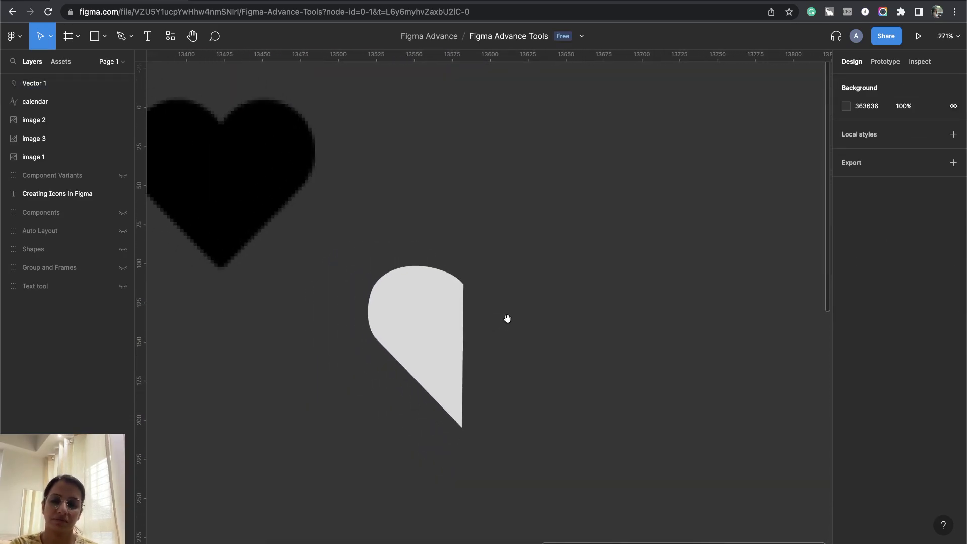
left_click(440, 323)
scroll(466, 422, "up", 10)
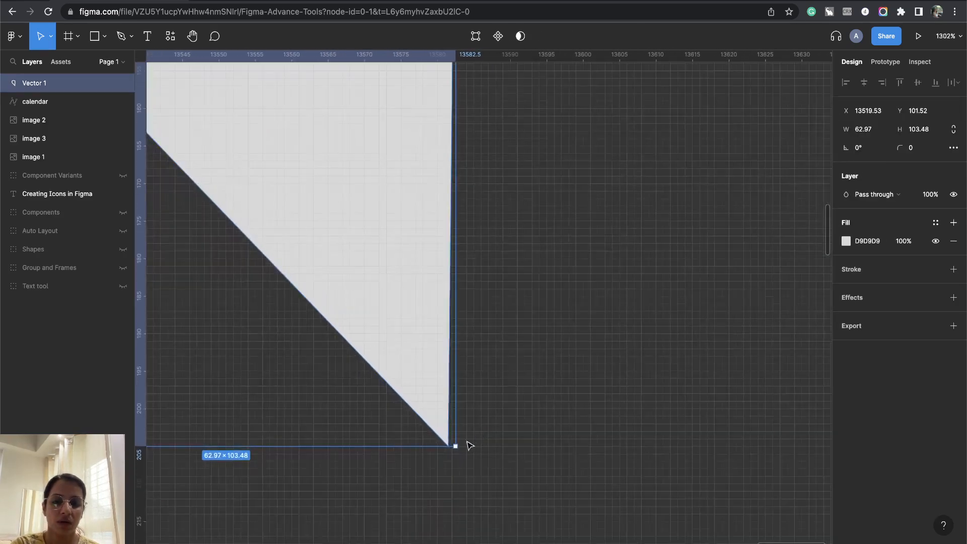
scroll(473, 246, "down", 5)
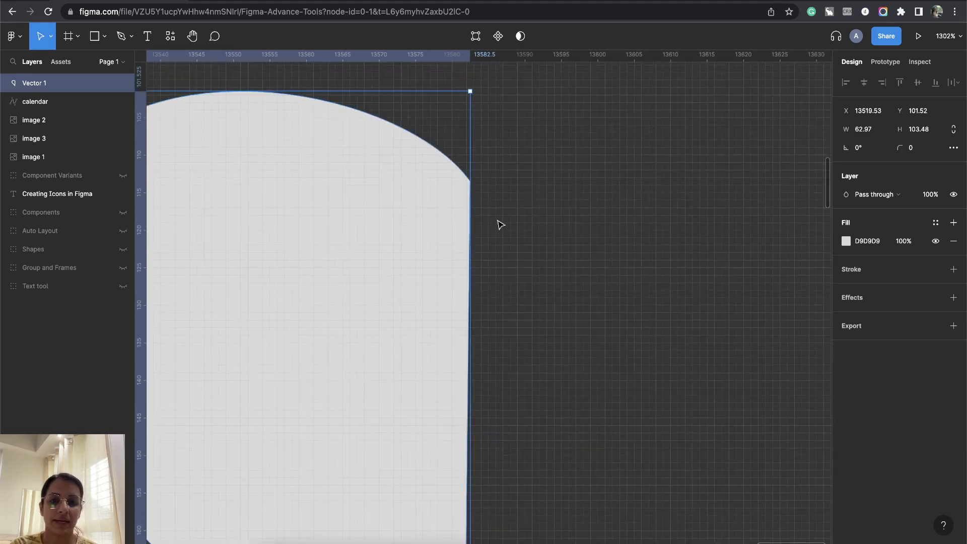
scroll(497, 258, "down", 3)
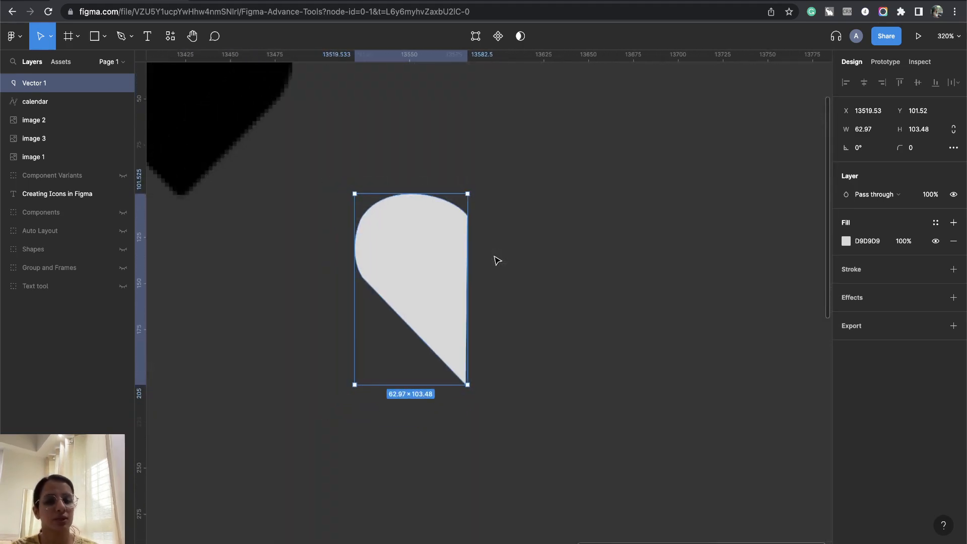
left_click(542, 280)
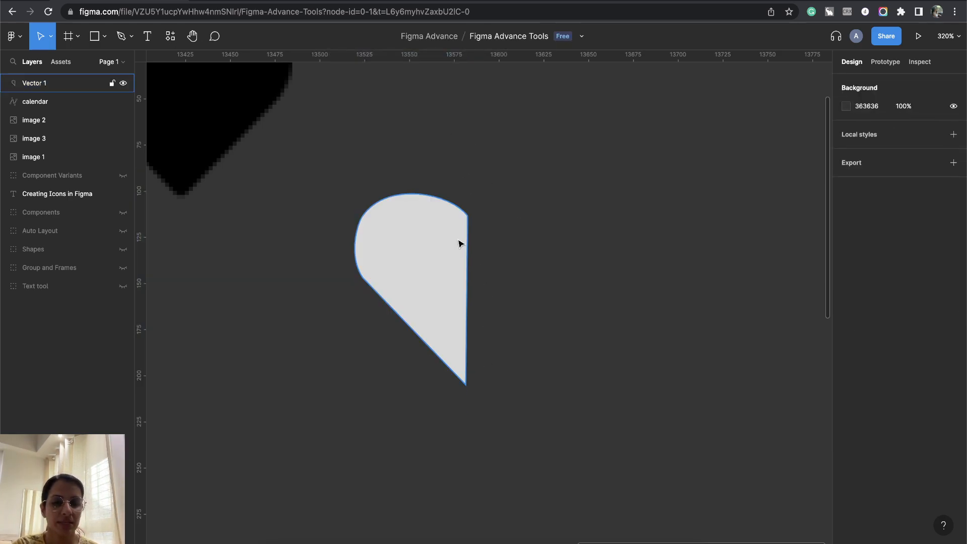
Hide the canvas rulers and turn them back on
left_click(21, 40)
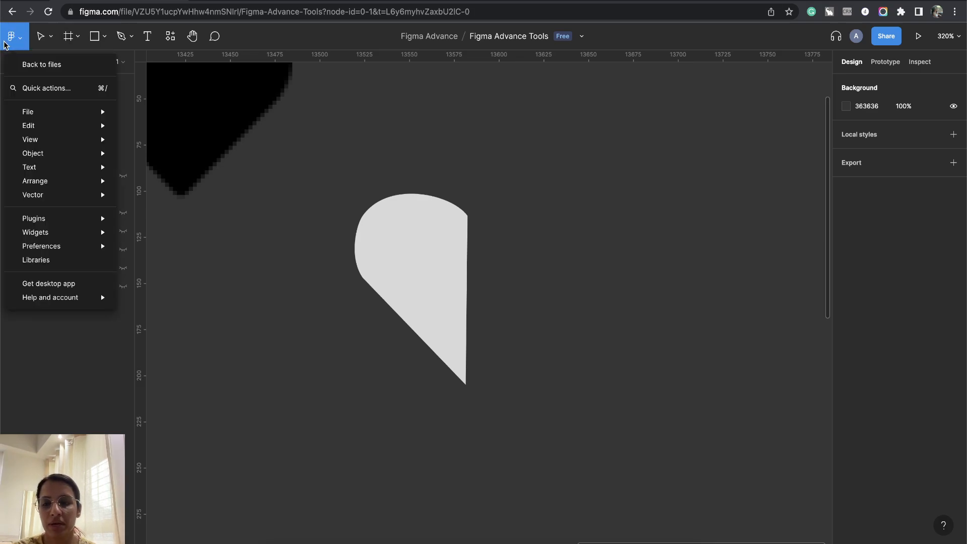
mouse_move(55, 144)
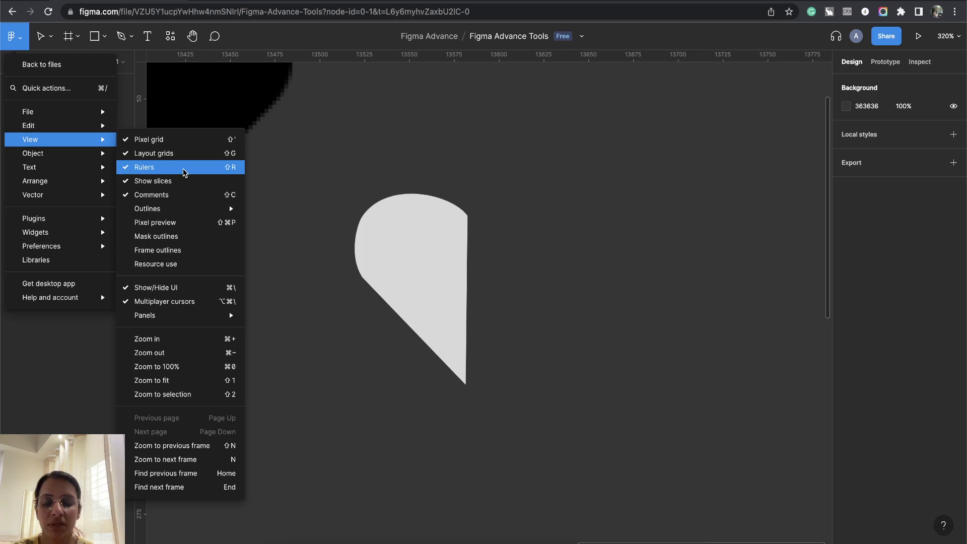
left_click(339, 155)
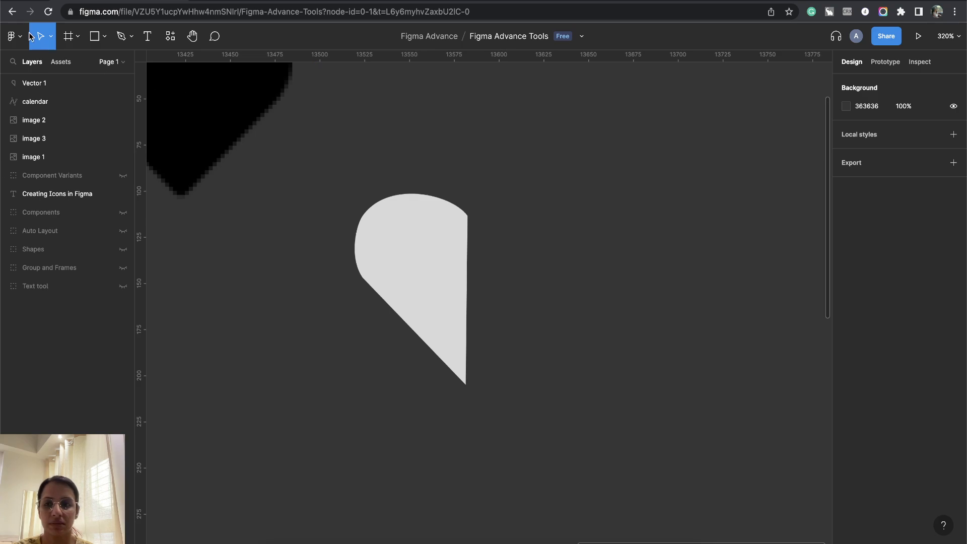
left_click(12, 36)
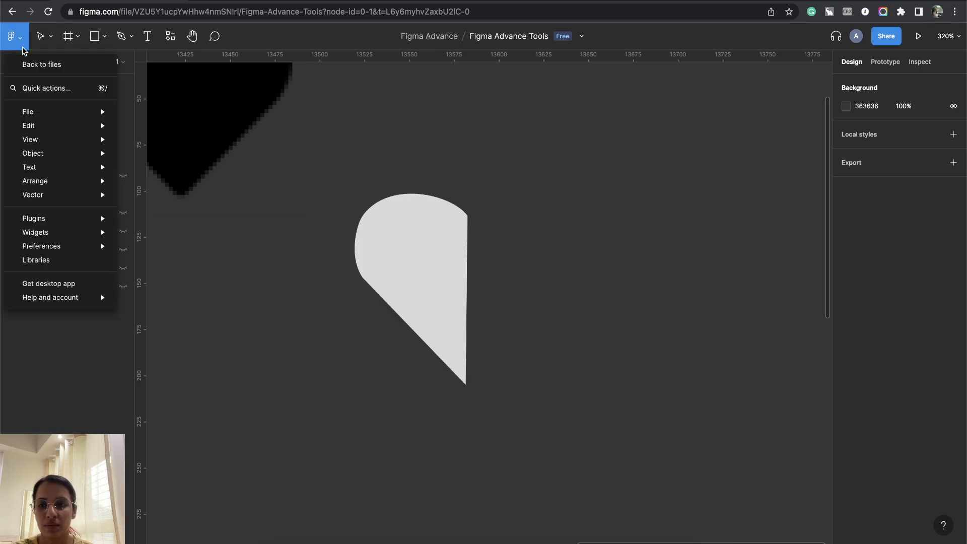
left_click(158, 171)
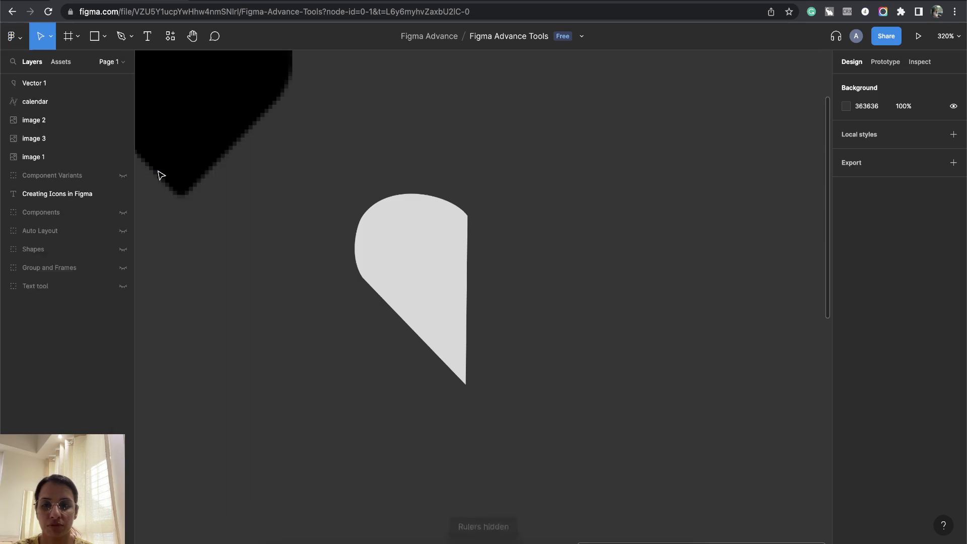
left_click(20, 38)
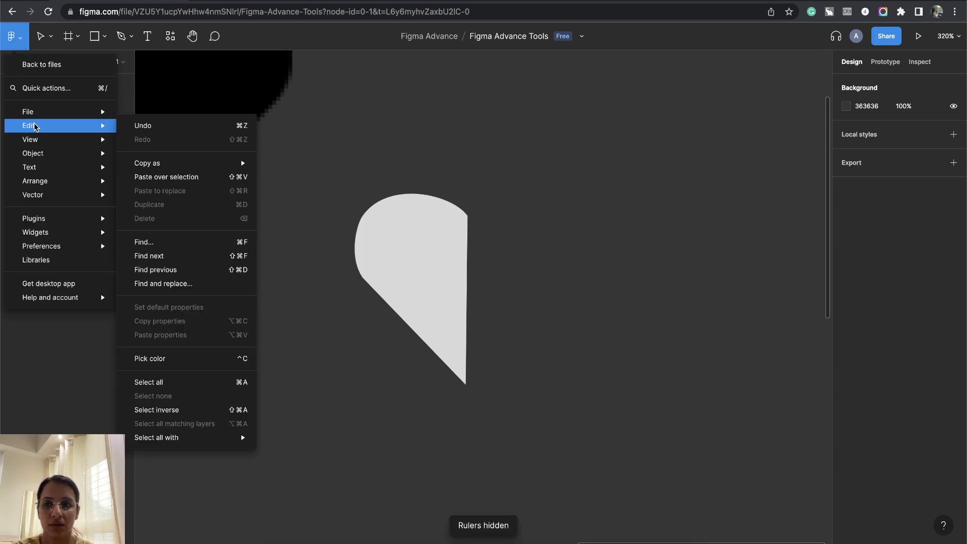
mouse_move(65, 140)
left_click(147, 172)
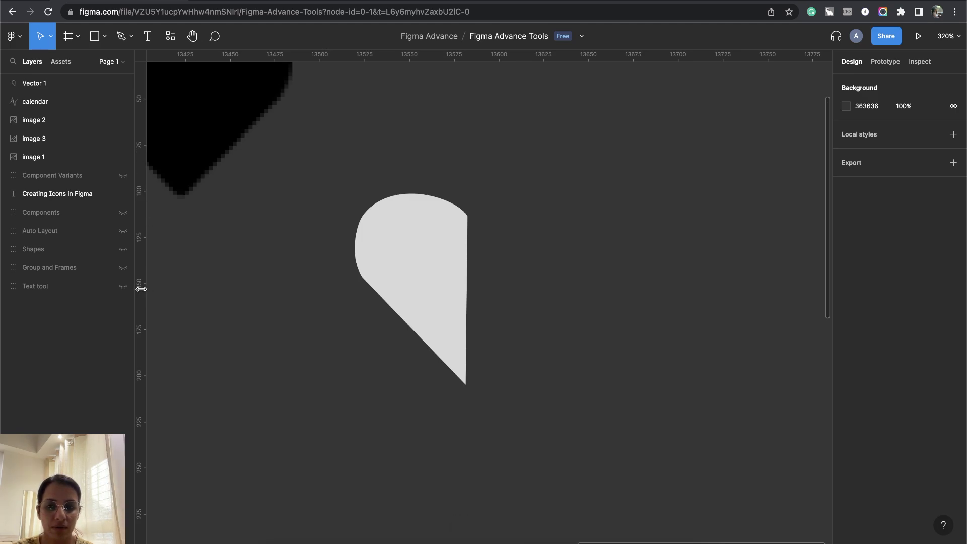
Place a vertical guide at X 13583 and move the half-heart to X 13520 so its right edge meets the guide
left_click_drag(141, 288, 468, 281)
scroll(476, 238, "up", 10)
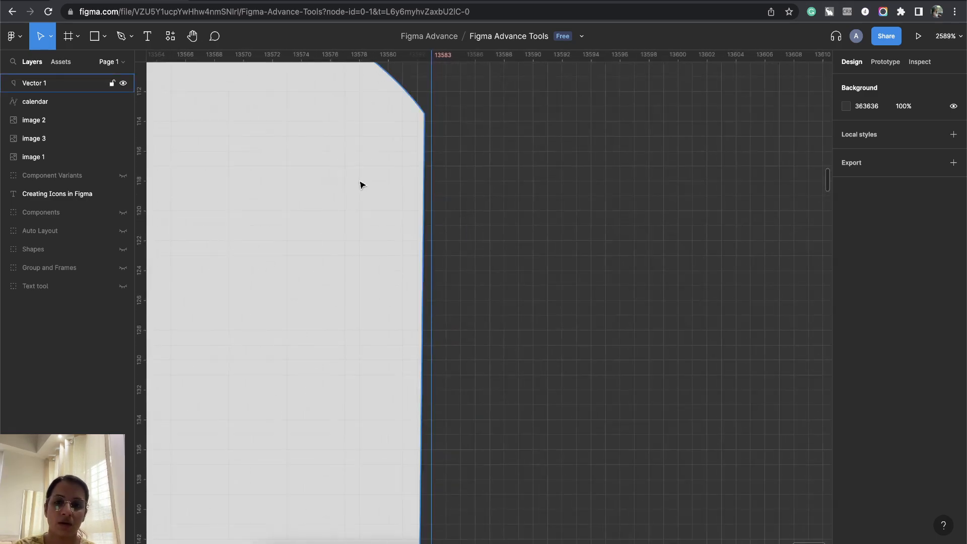
left_click(382, 185)
scroll(479, 259, "down", 5)
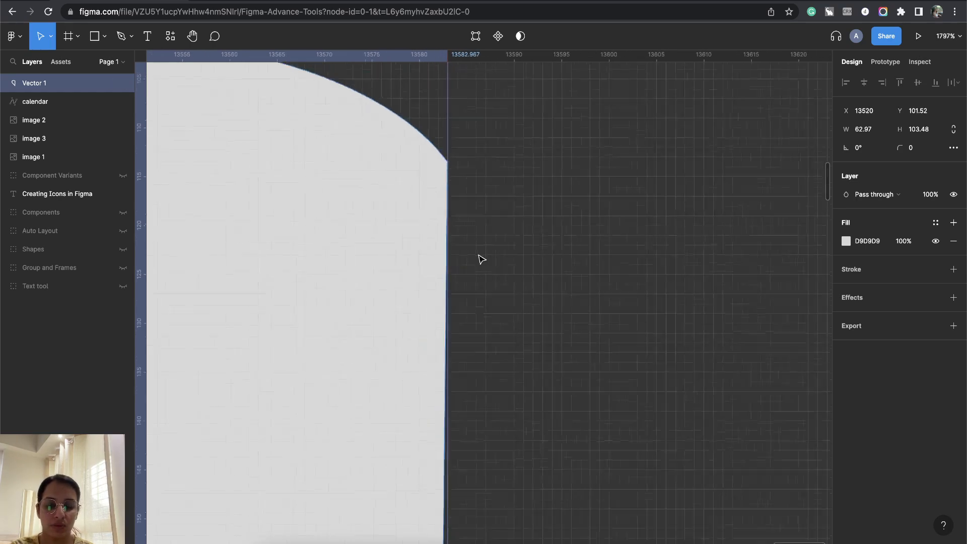
Open the half-heart path for editing, try moving its tip point to X 13582.5, Y 205, and undo that move
scroll(421, 308, "up", 10)
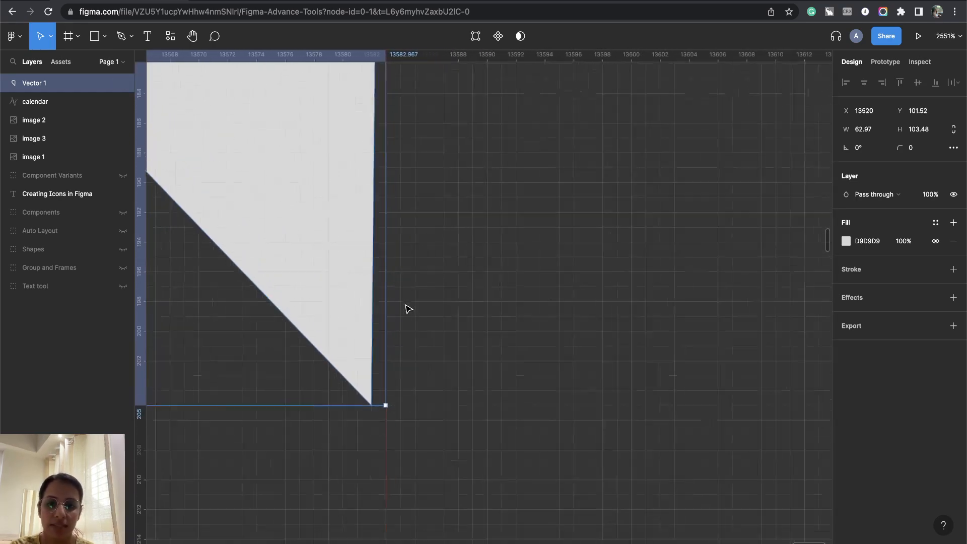
left_click_drag(501, 329, 546, 276)
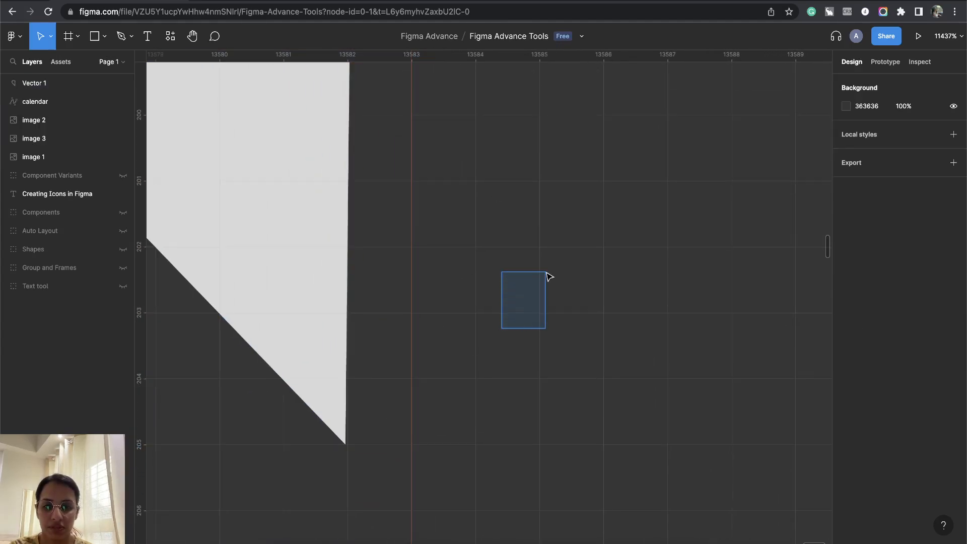
left_click(348, 351)
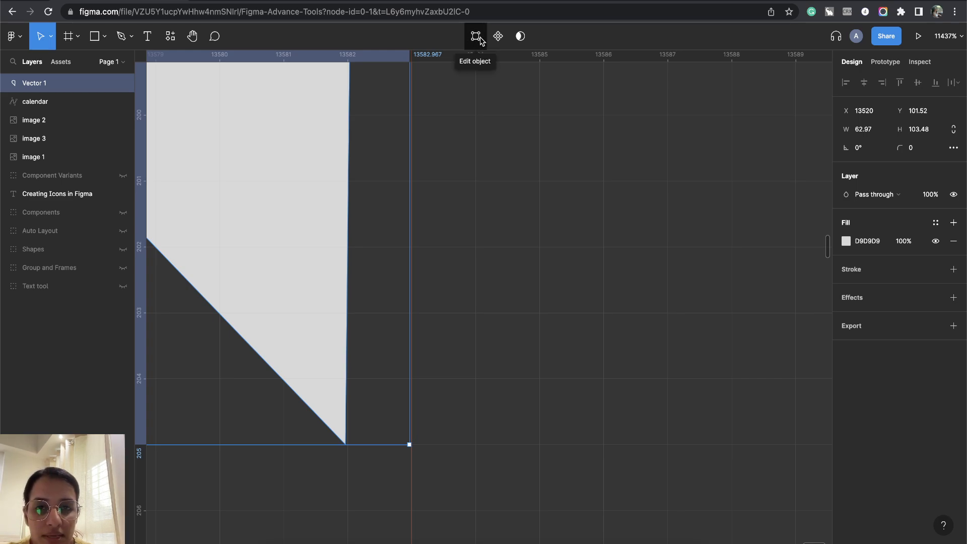
left_click(480, 39)
left_click_drag(345, 444, 381, 453)
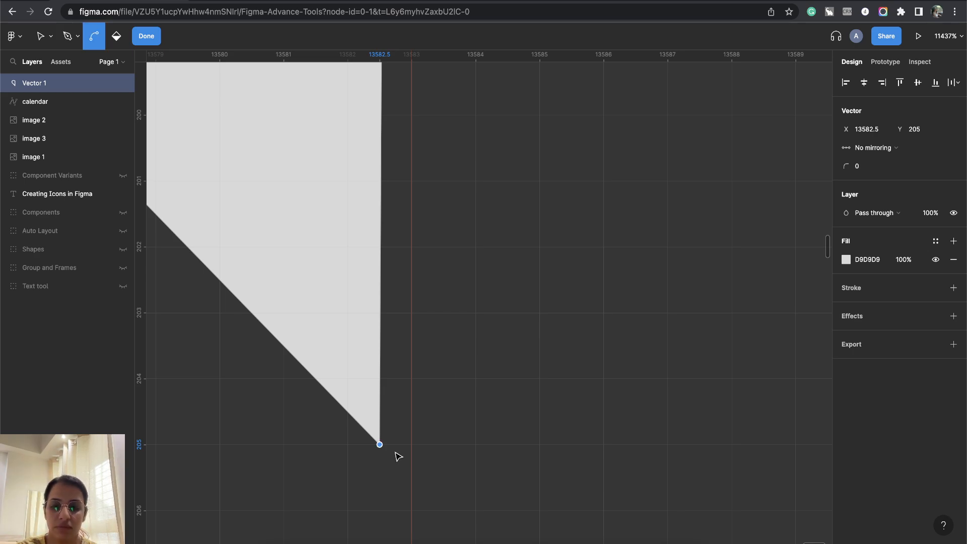
key("super+z")
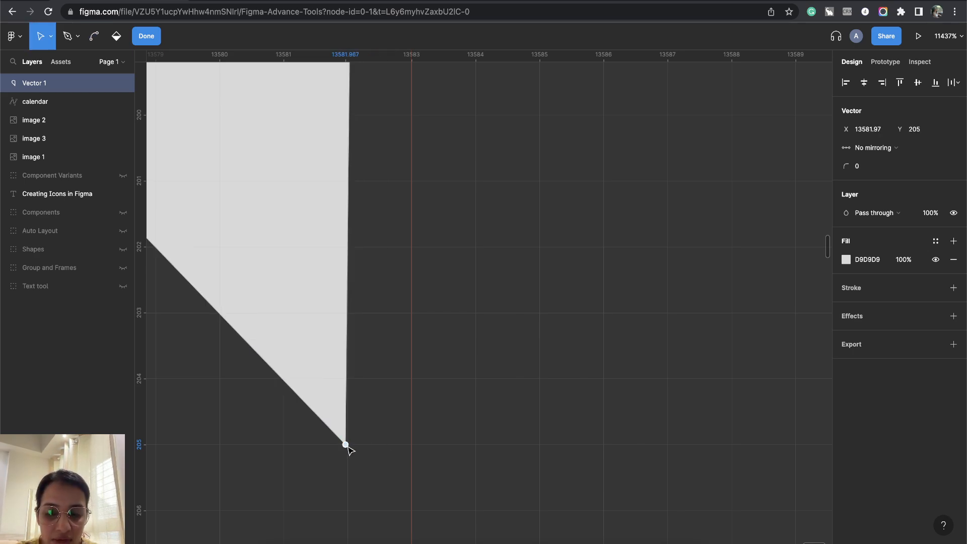
Move the half-heart path's tip point onto the vertical guide at X 13583, Y 205
left_click_drag(346, 444, 400, 452)
scroll(399, 451, "down", 2)
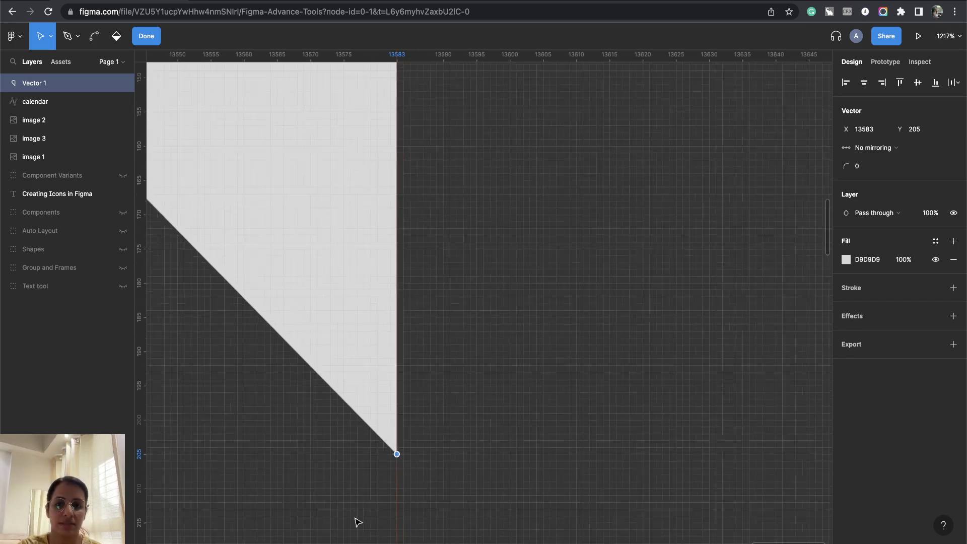
scroll(376, 445, "down", 5)
scroll(395, 181, "down", 10)
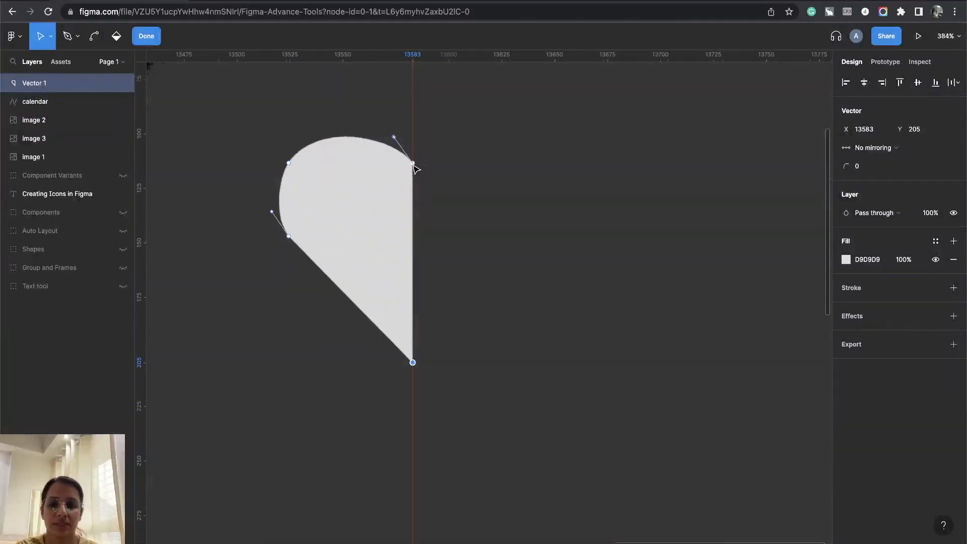
mouse_move(410, 162)
left_mouse_down()
mouse_move(364, 164)
mouse_move(396, 154)
mouse_move(412, 163)
left_mouse_up()
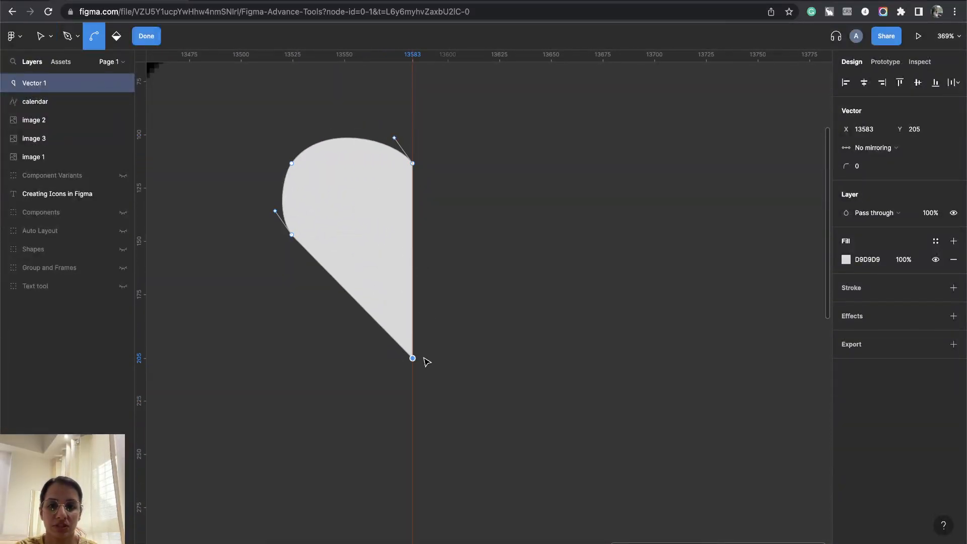
Try bending the path at the half-heart's tip point, undo it, and check the right edge along the guide
left_click_drag(414, 358, 336, 364)
key("ctrl+z")
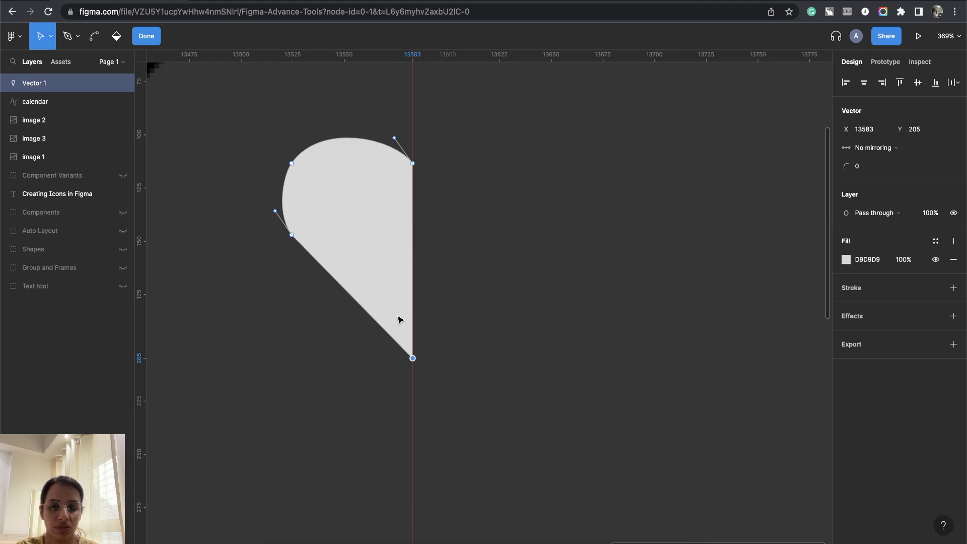
scroll(415, 372, "up", 4)
scroll(427, 308, "down", 5)
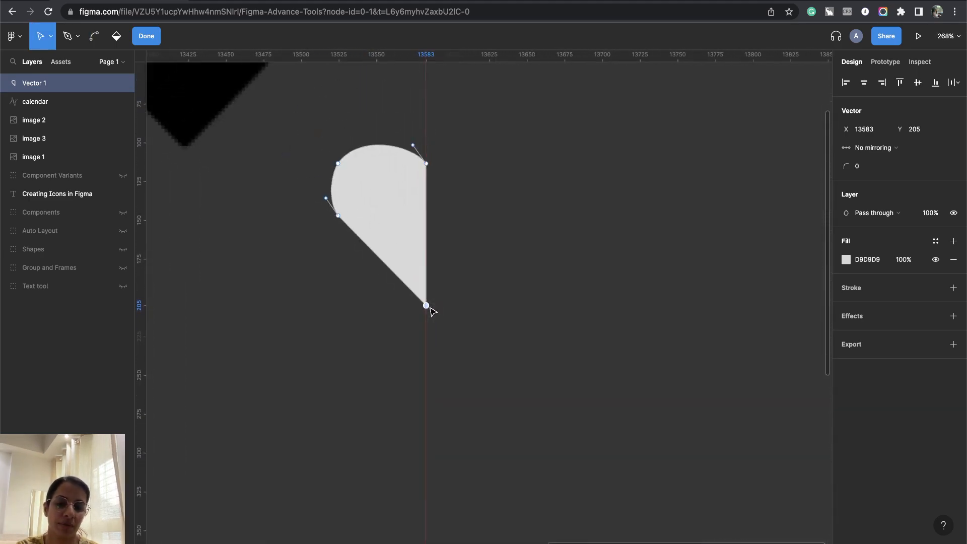
left_click(443, 302)
scroll(463, 266, "up", 10)
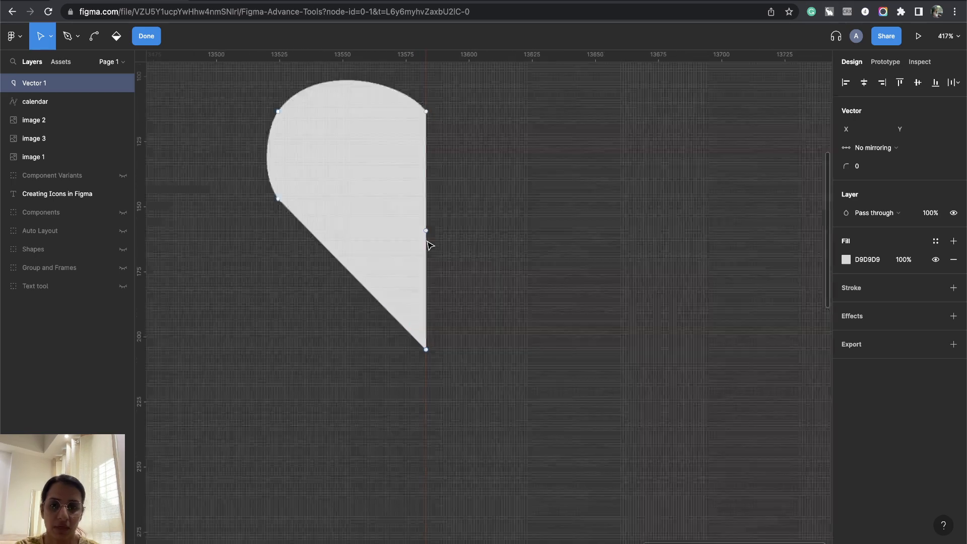
scroll(520, 298, "down", 8)
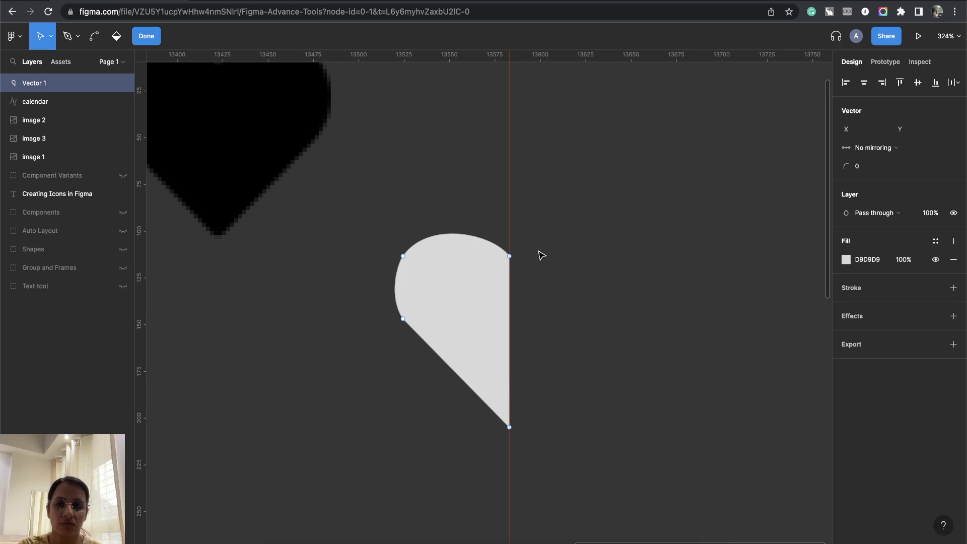
Finish editing the half-heart path and remove the vertical guide from the canvas
left_click(146, 36)
left_click(609, 238)
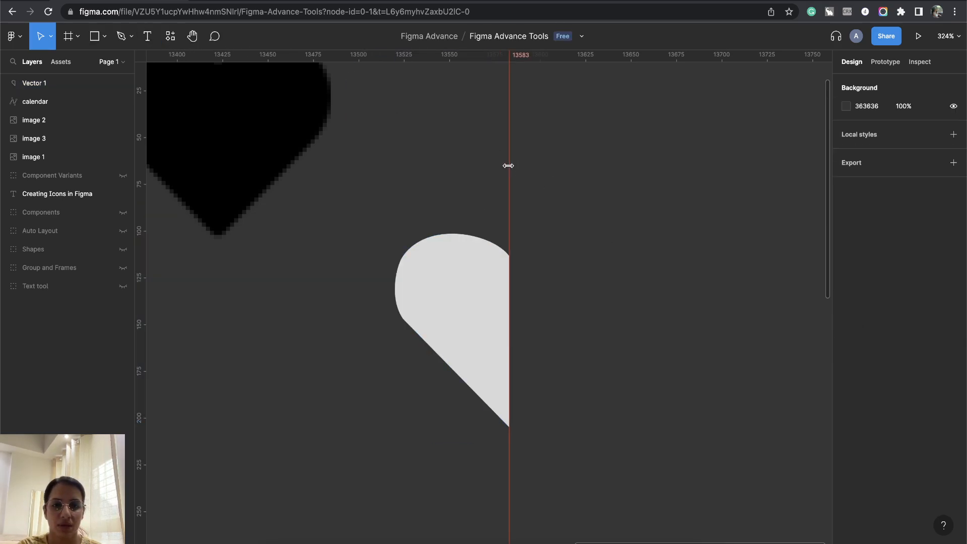
left_click_drag(508, 166, 143, 190)
scroll(549, 209, "right", 5)
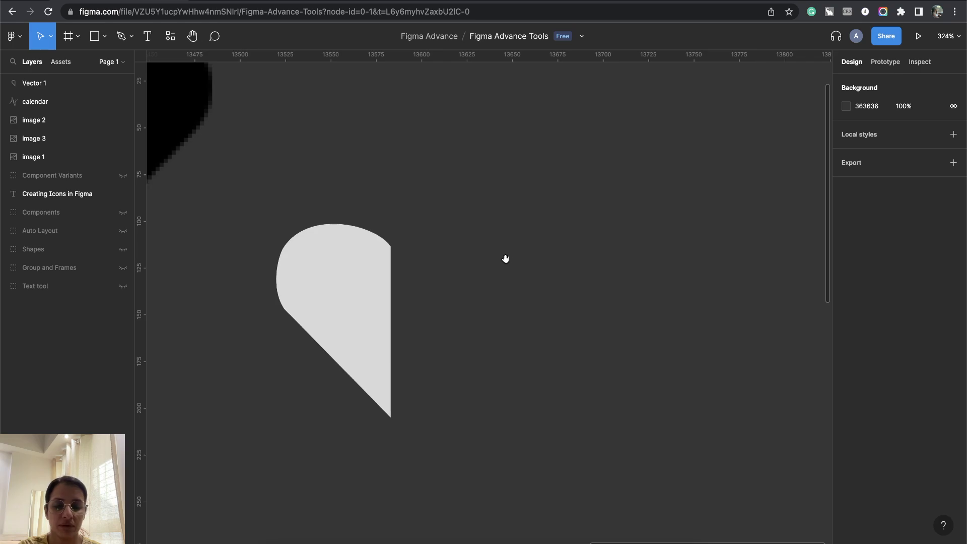
Duplicate the half-heart and place the copy beside the original at X 13602, at the same height
left_click(359, 302)
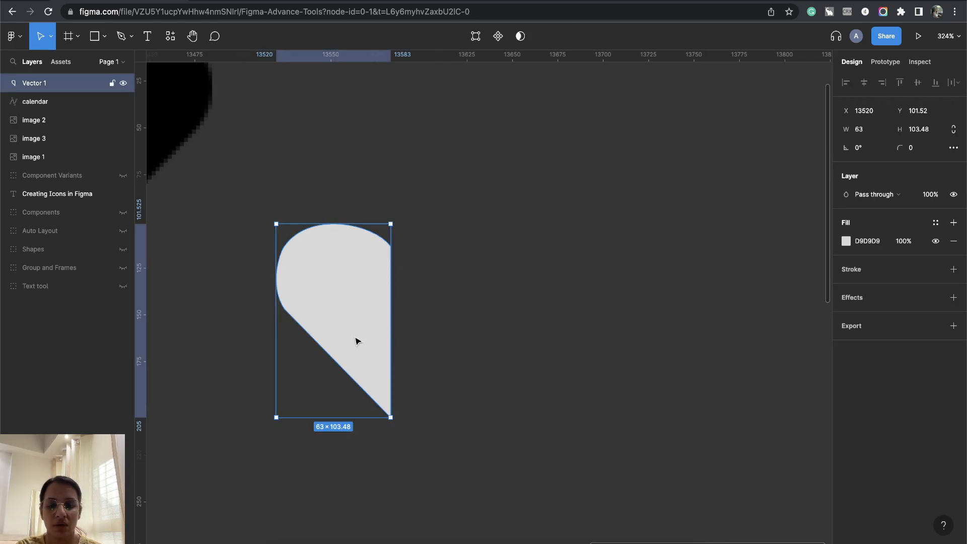
scroll(428, 353, "down", 5)
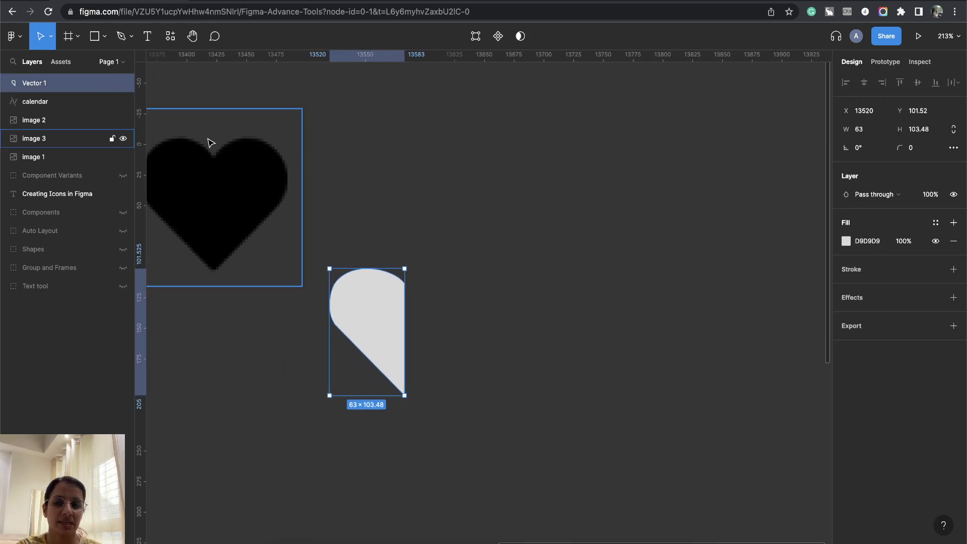
scroll(390, 337, "up", 5)
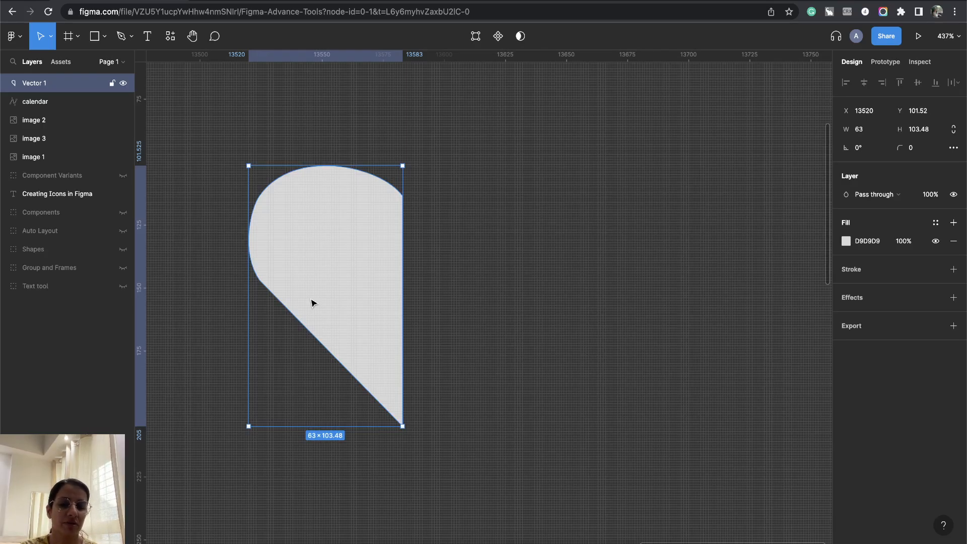
left_click(429, 244)
left_click(364, 257)
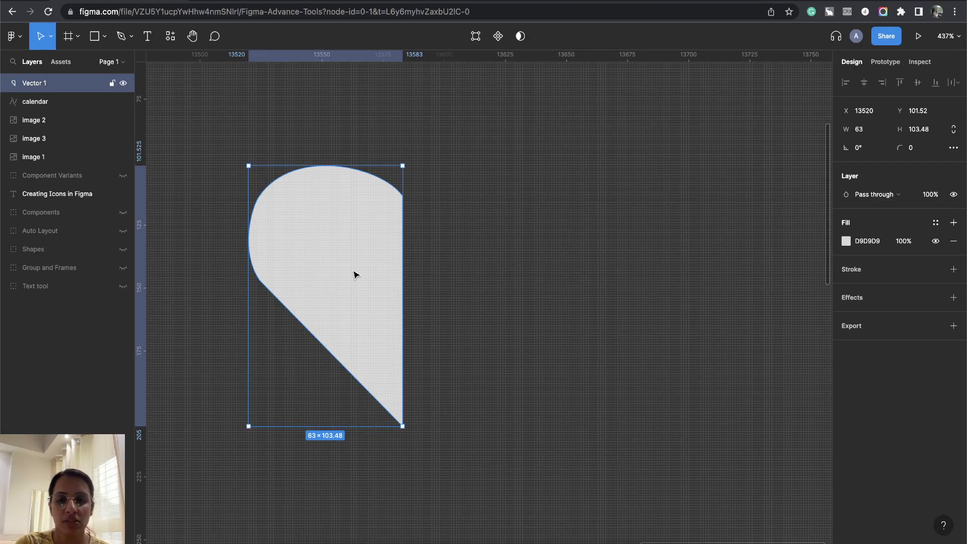
left_click_drag(335, 289, 537, 297)
Flip the half-heart copy horizontally and move it against the original's straight edge to form a full heart
right_click(563, 263)
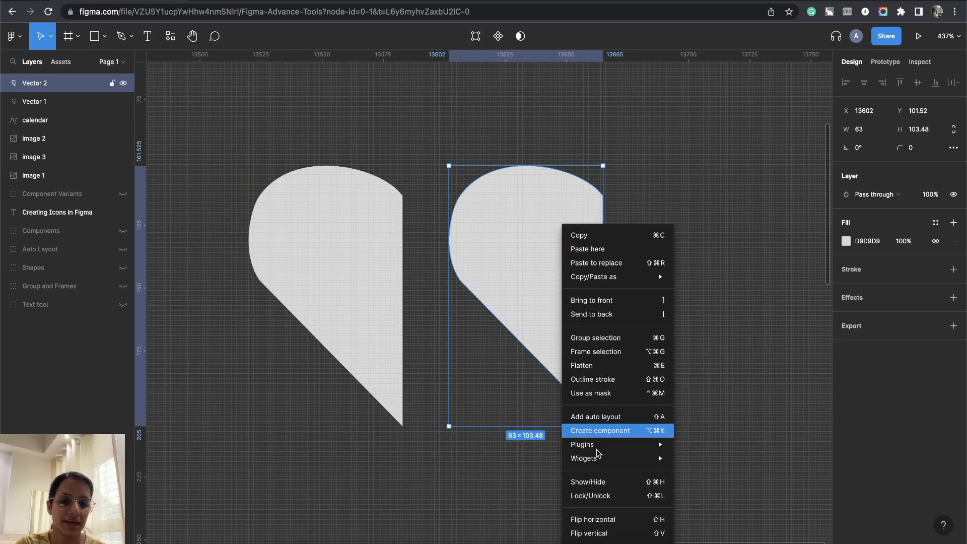
left_click(611, 519)
left_click_drag(499, 354, 451, 356)
left_click(508, 464)
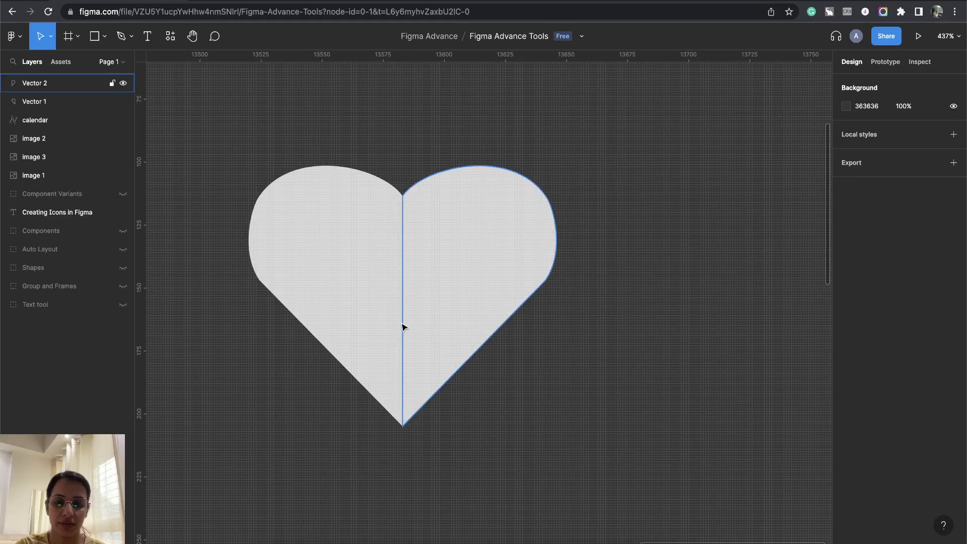
Inspect the seam between the two heart halves and set the flipped half at X 13646 so their edges meet
scroll(403, 327, "up", 15)
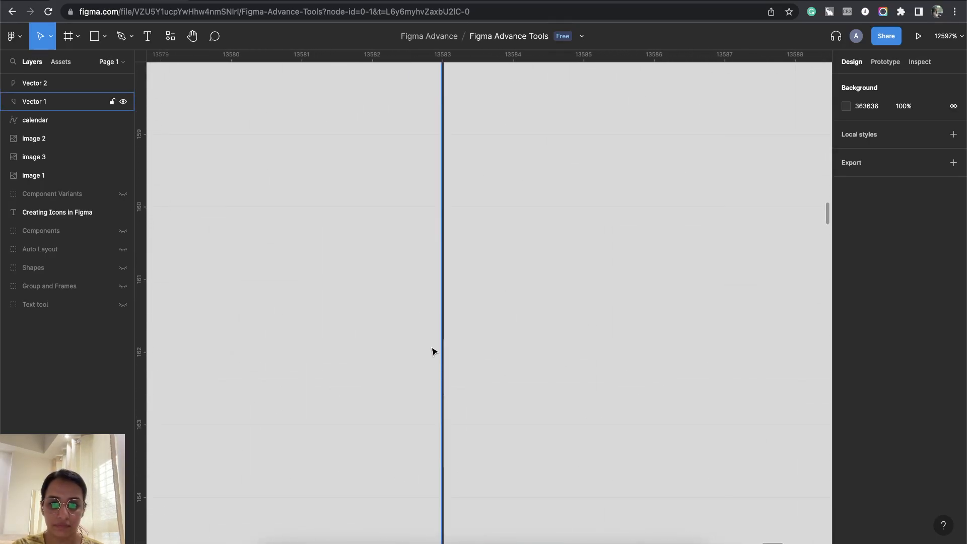
scroll(433, 350, "down", 15)
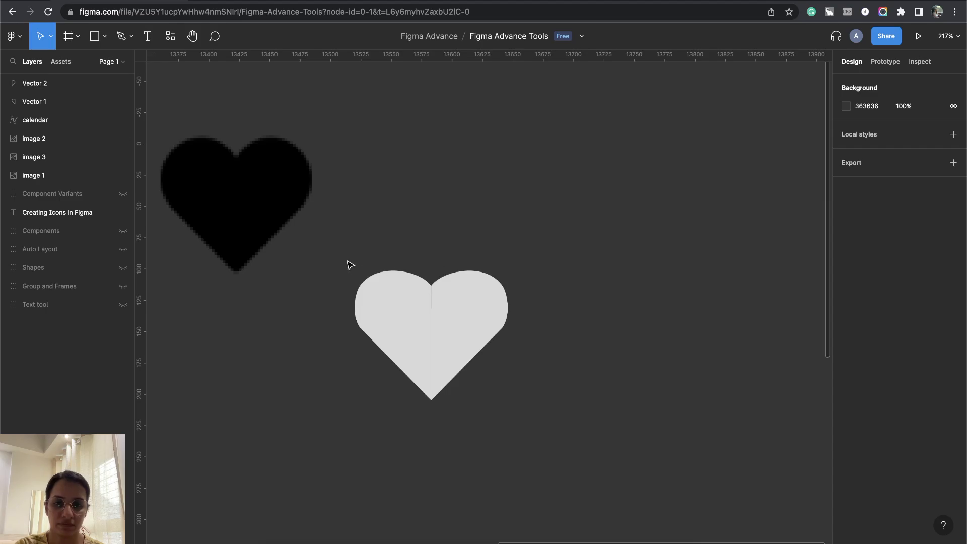
left_click_drag(350, 265, 546, 422)
scroll(453, 373, "up", 10)
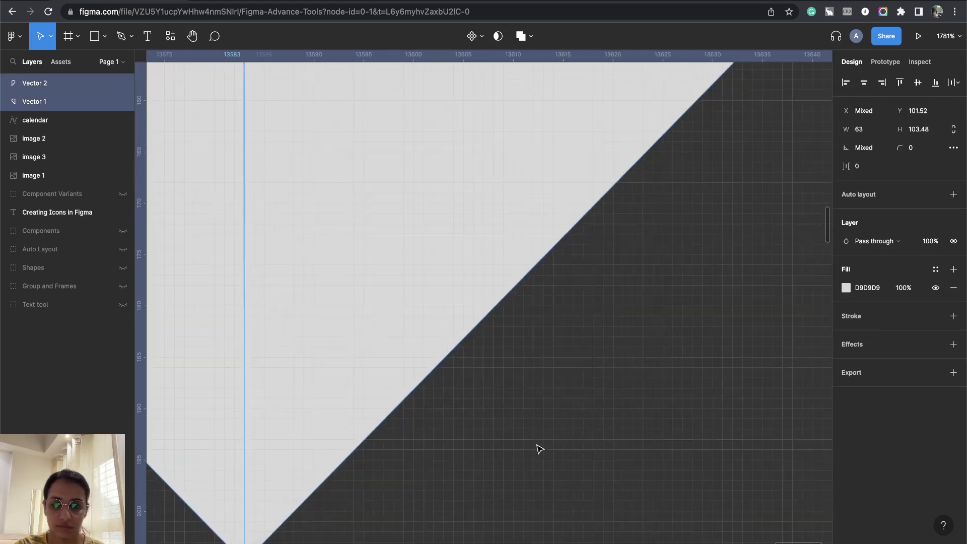
left_click(403, 346)
scroll(403, 346, "down", 4)
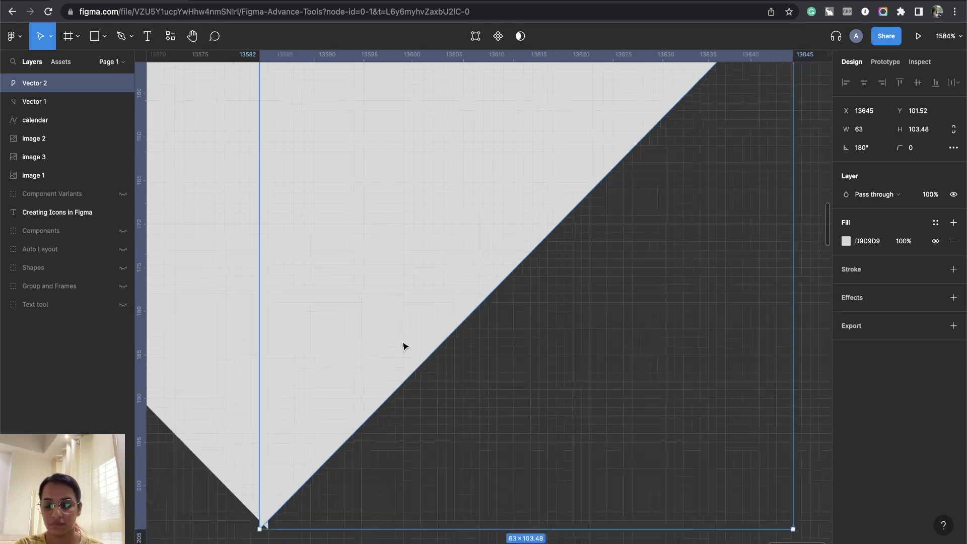
key("Escape")
left_click_drag(384, 370, 391, 371)
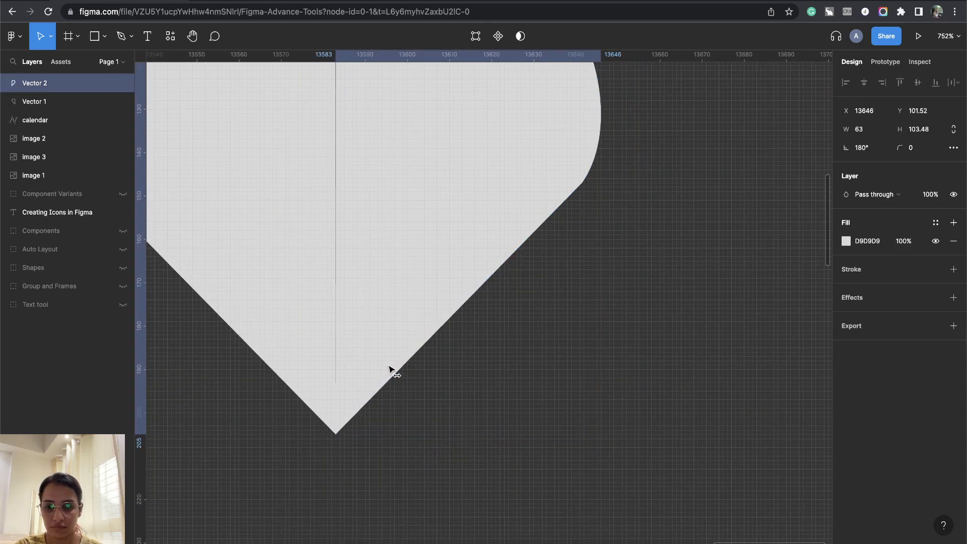
Move the notch point of the original heart half to X 13583, Y 113.5 and finish editing its path
left_click(437, 457)
scroll(439, 457, "down", 3)
scroll(405, 210, "up", 4)
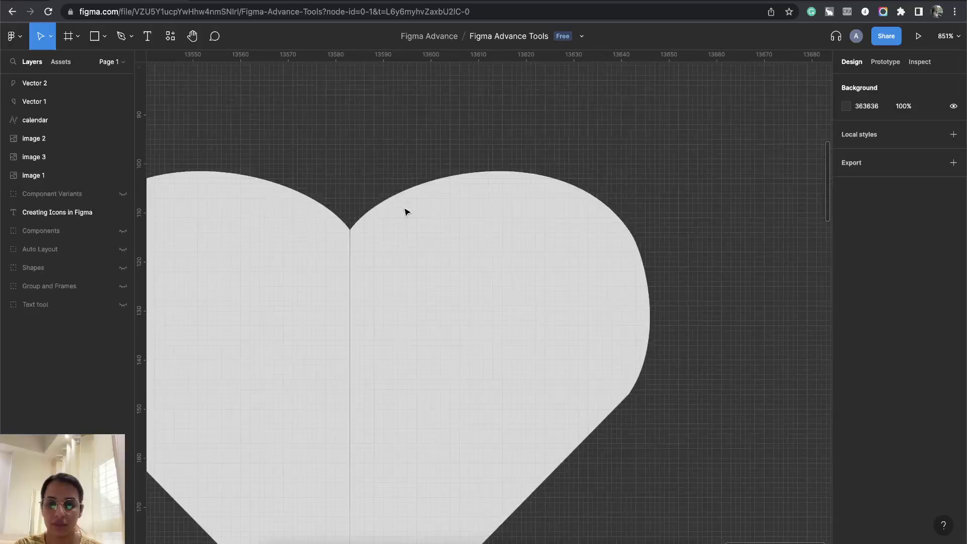
scroll(347, 229, "up", 12)
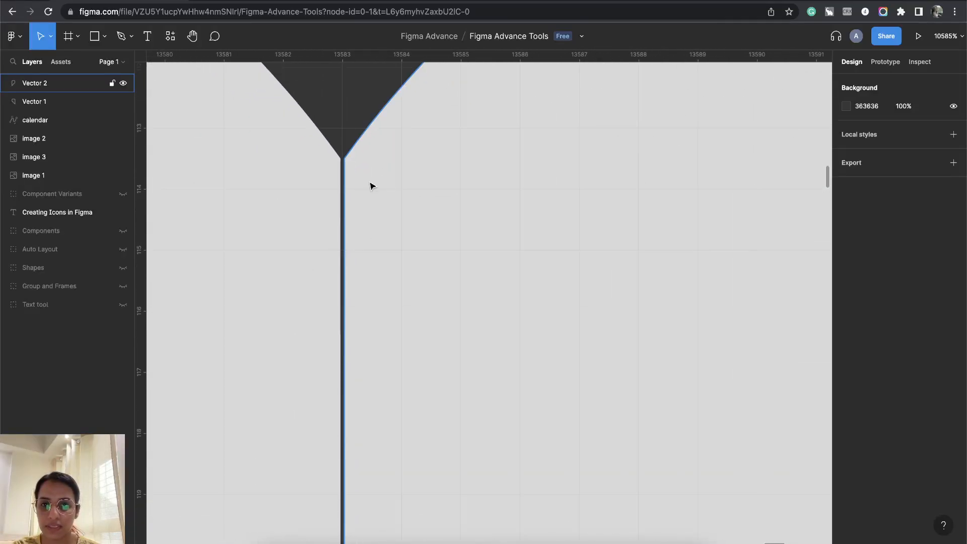
scroll(373, 184, "up", 4)
left_click(377, 287)
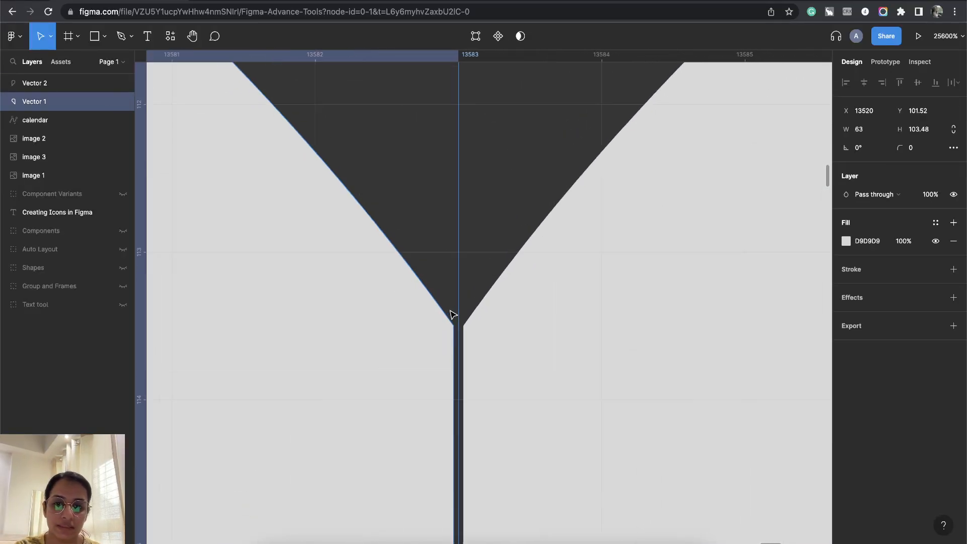
left_click(475, 36)
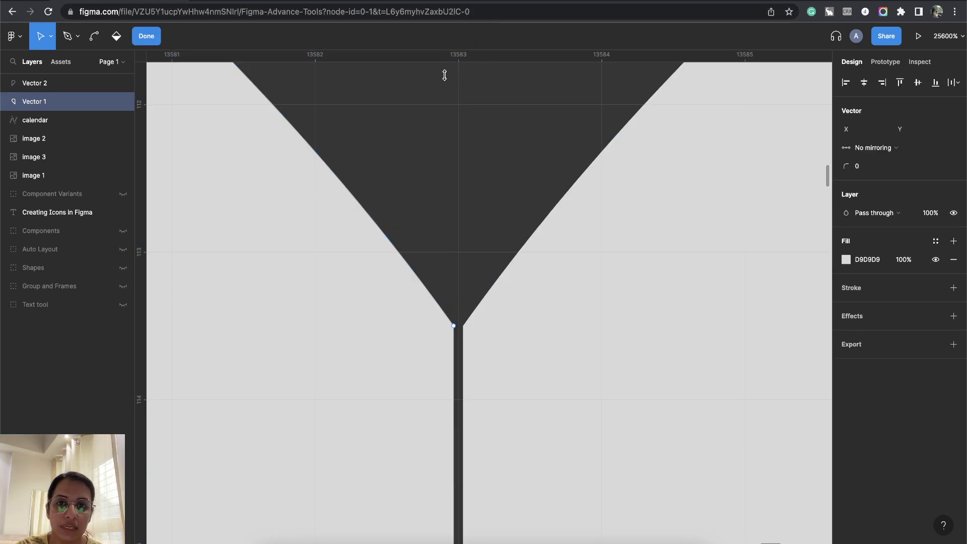
left_click(456, 327)
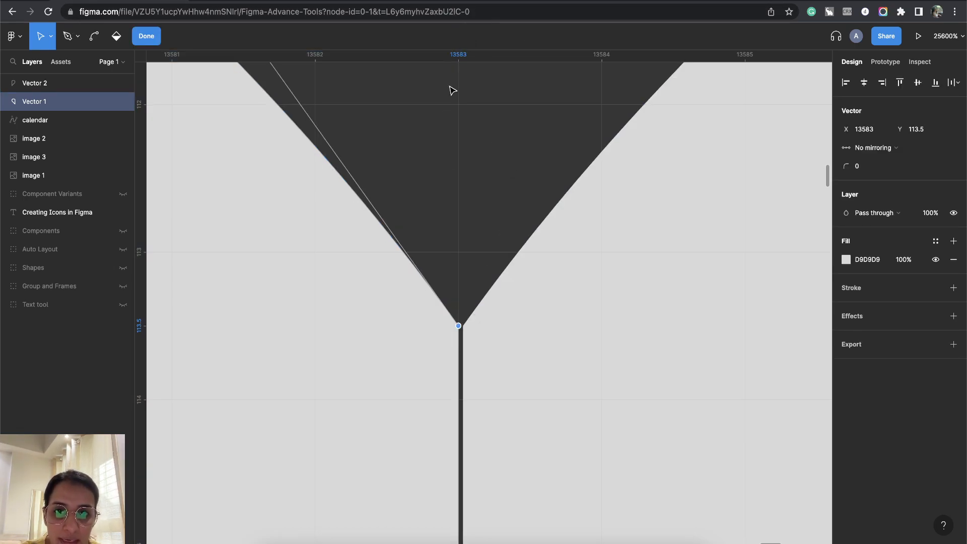
left_click(143, 35)
Move the flipped half's notch point to meet the other half's notch point and finish editing its path
left_click(572, 291)
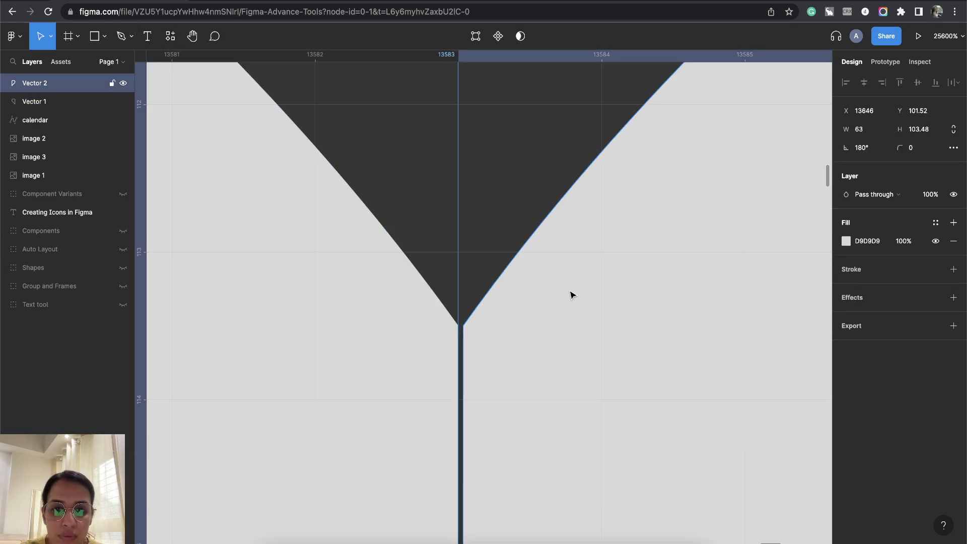
left_click(475, 36)
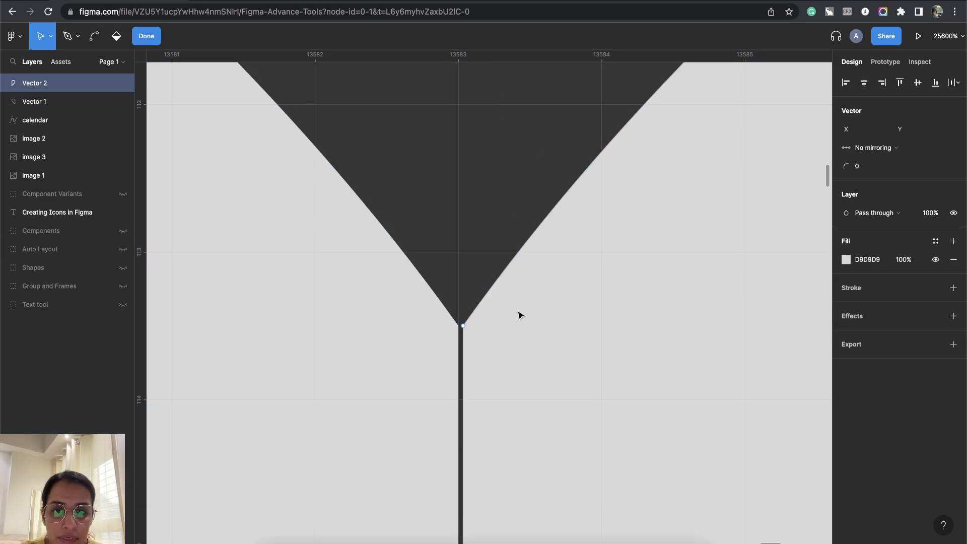
left_click(463, 326)
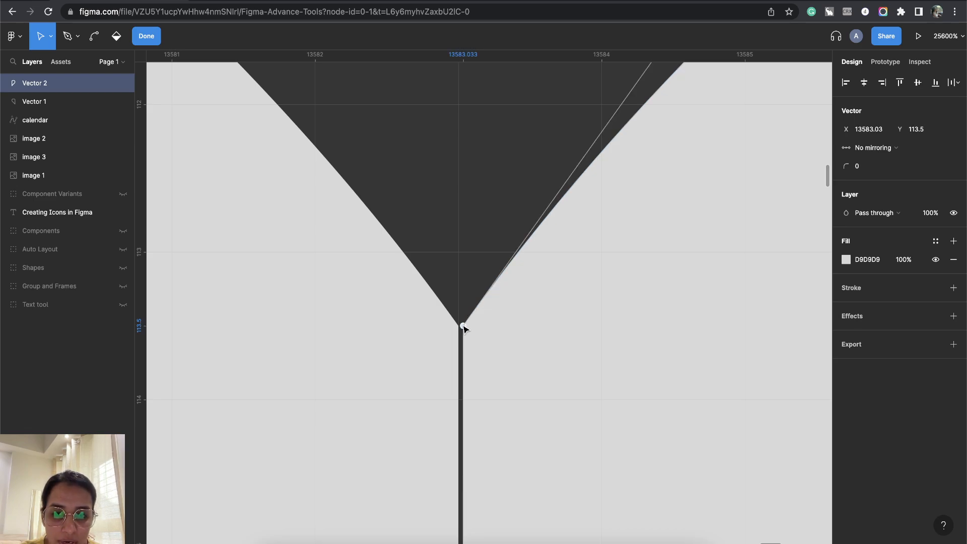
scroll(464, 325, "down", 5)
left_click(471, 237)
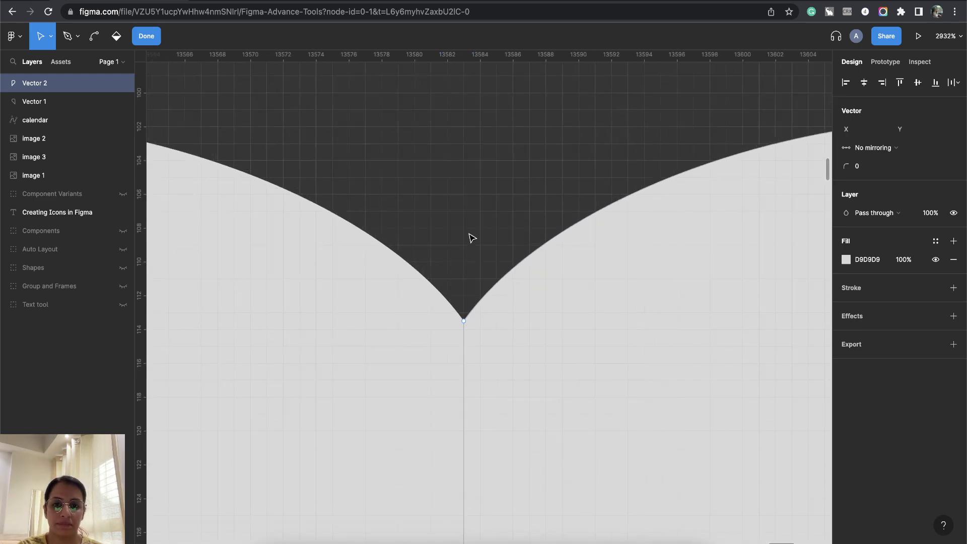
left_click(146, 36)
scroll(496, 304, "down", 5)
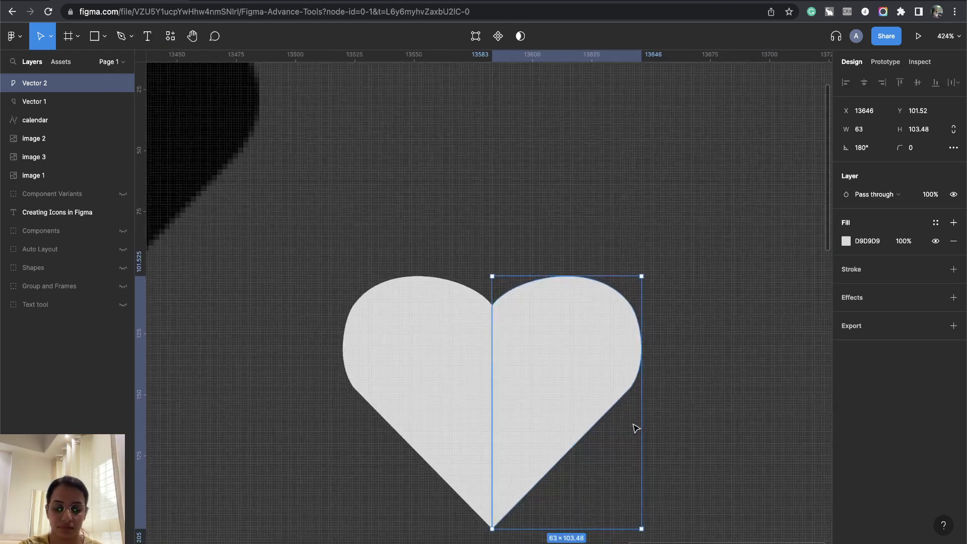
left_click(713, 403)
Narrow both heart halves together around their shared centre to an overall size of 92 × 103
scroll(660, 373, "down", 3)
scroll(636, 365, "down", 3)
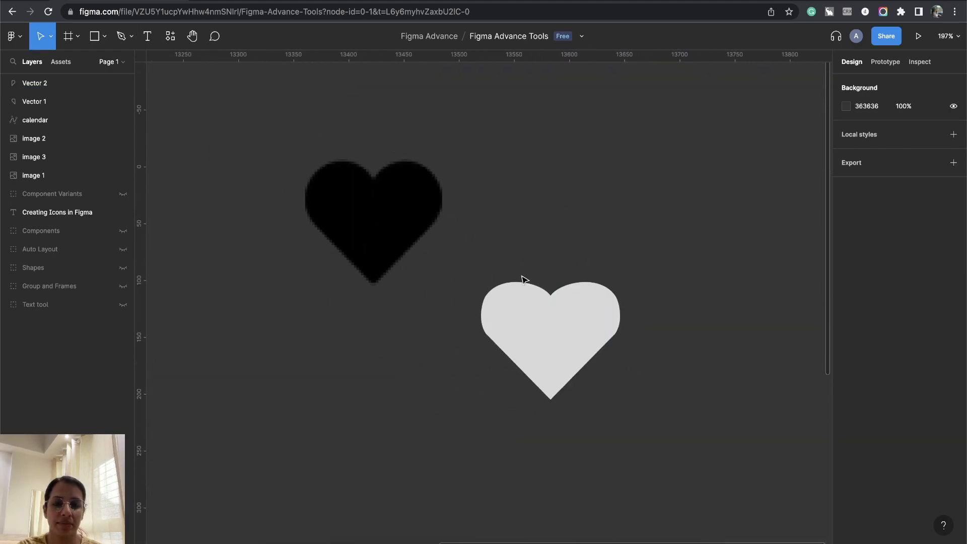
left_click_drag(466, 276, 639, 455)
left_click_drag(620, 350, 602, 350)
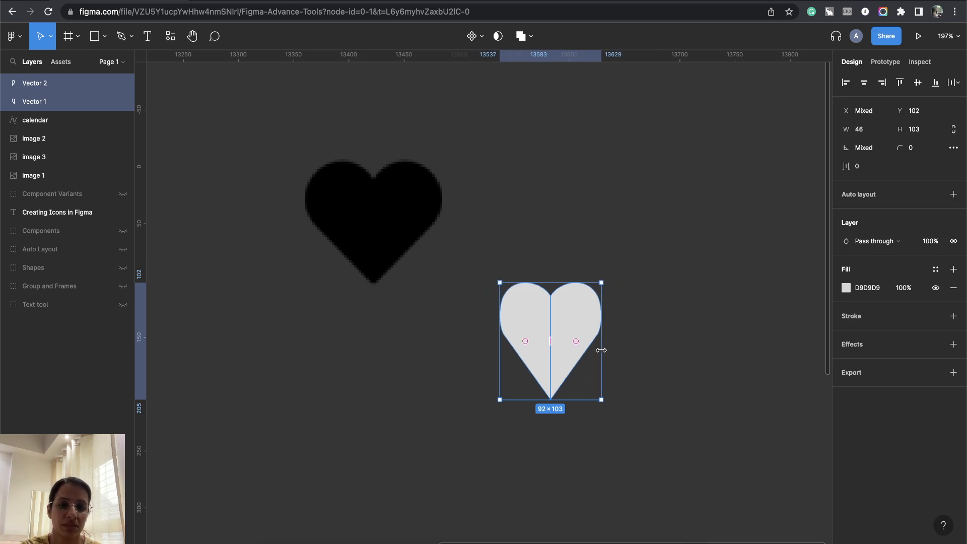
left_click(666, 373)
Combine the two heart halves into a single shape with a union
left_click_drag(669, 416, 586, 454)
left_click_drag(548, 482, 388, 312)
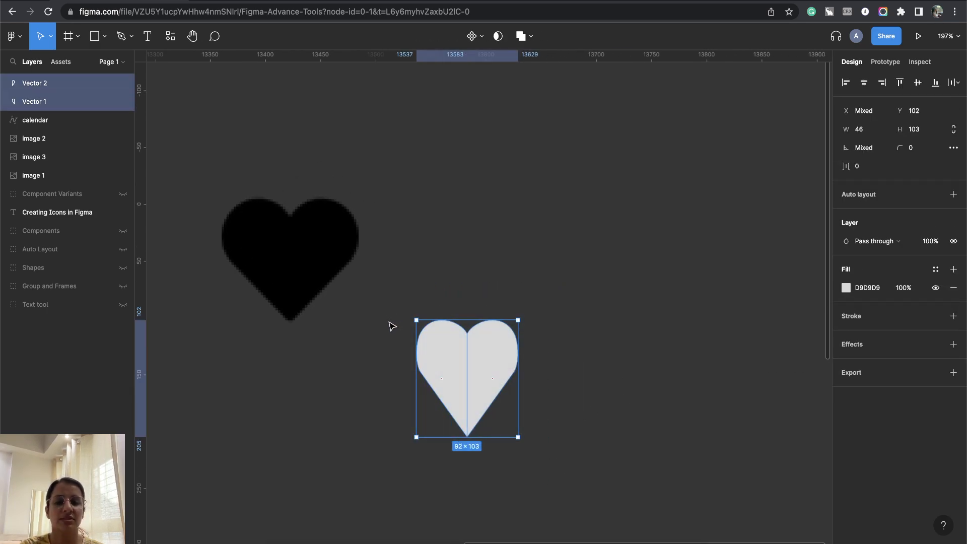
left_click(532, 39)
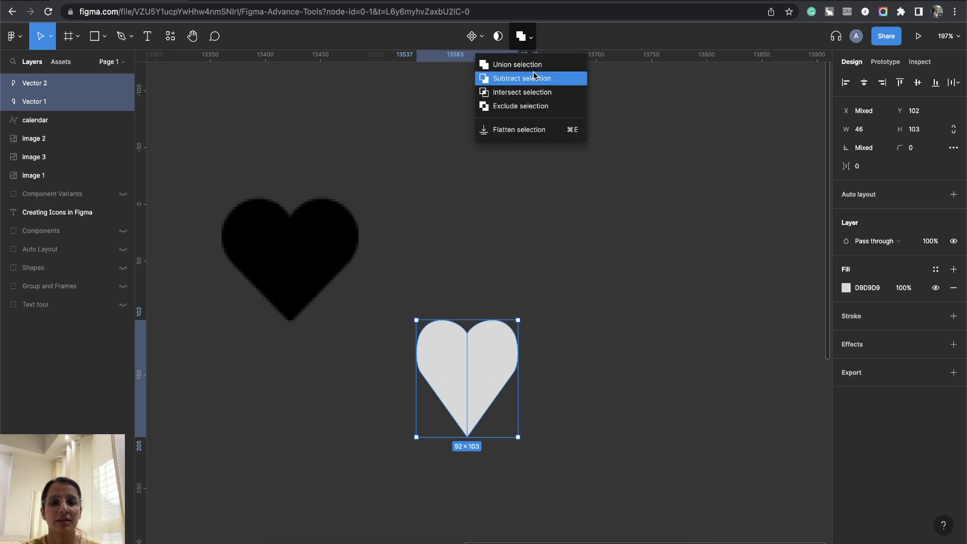
left_click(534, 63)
left_click(587, 309)
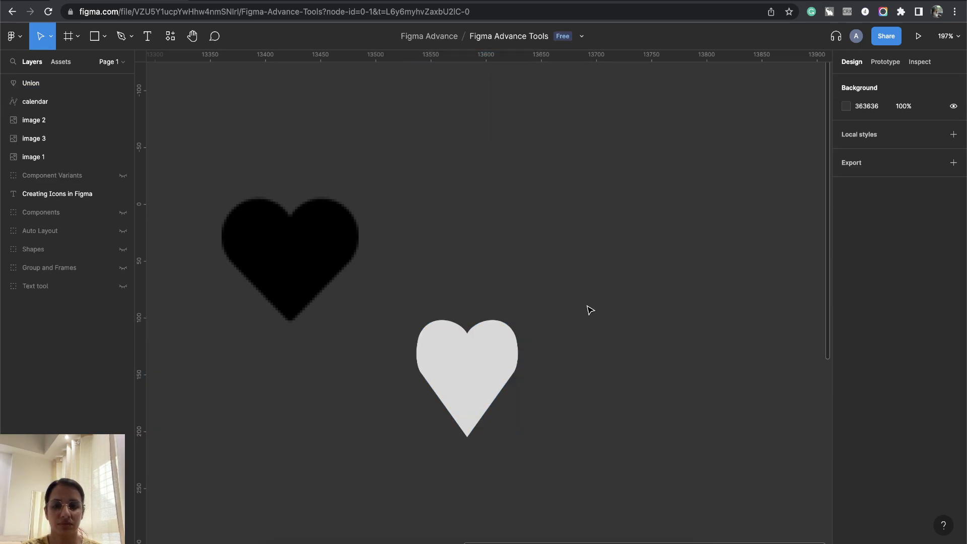
Convert the united heart into a single vector shape with Outline stroke
left_click(477, 365)
left_click(5, 84)
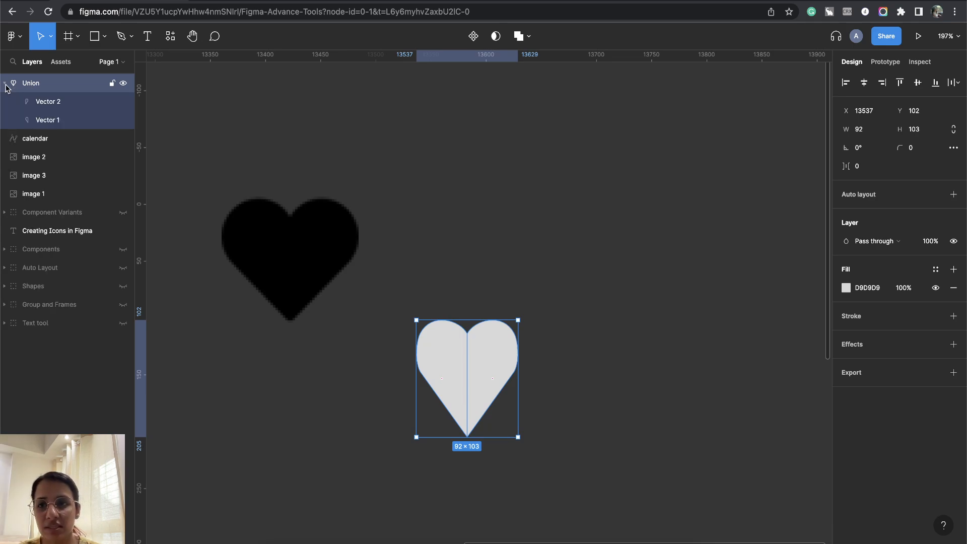
left_click(5, 84)
right_click(499, 343)
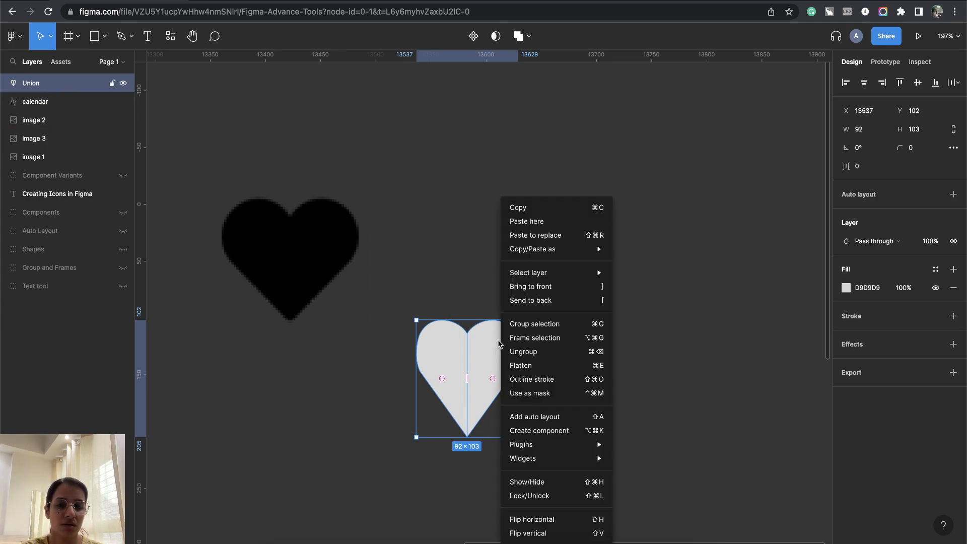
left_click(533, 384)
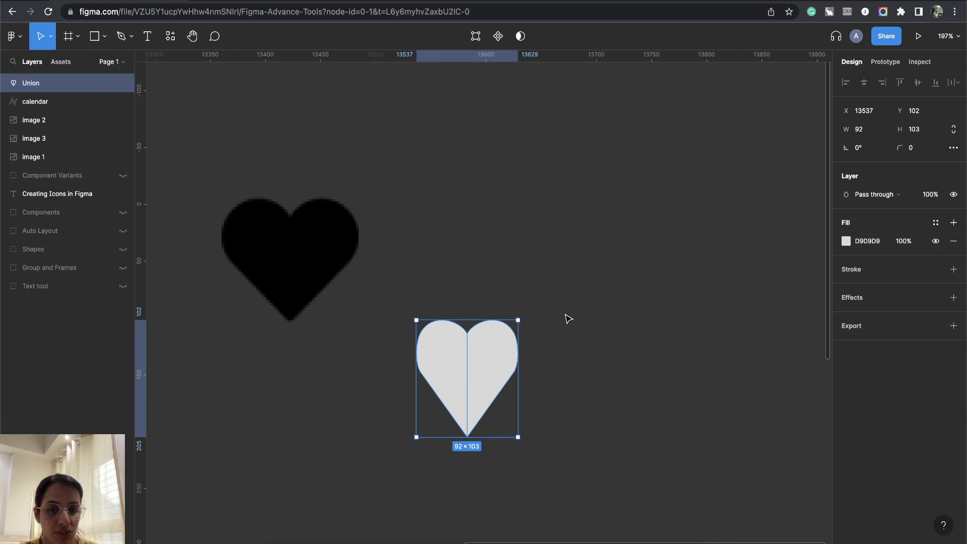
Move the light grey heart a little up and to the right on the canvas, then deselect it
left_click(580, 312)
left_click(488, 354)
left_click_drag(476, 392, 498, 357)
left_click(634, 319)
left_click(519, 419)
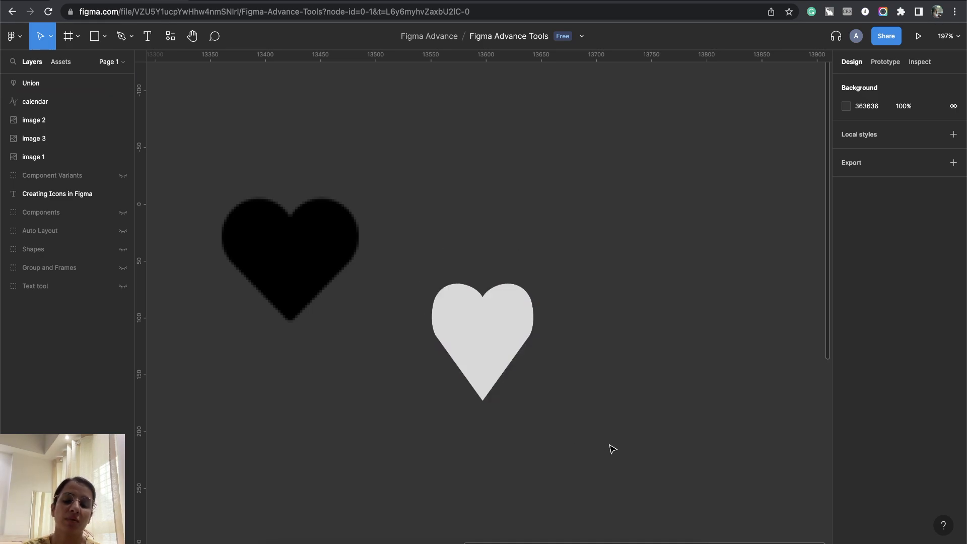
Place the light grey heart beside the black reference heart at X 13472, Y 68 and scale it down to 58 × 65
scroll(607, 435, "down", 5)
scroll(613, 262, "down", 8)
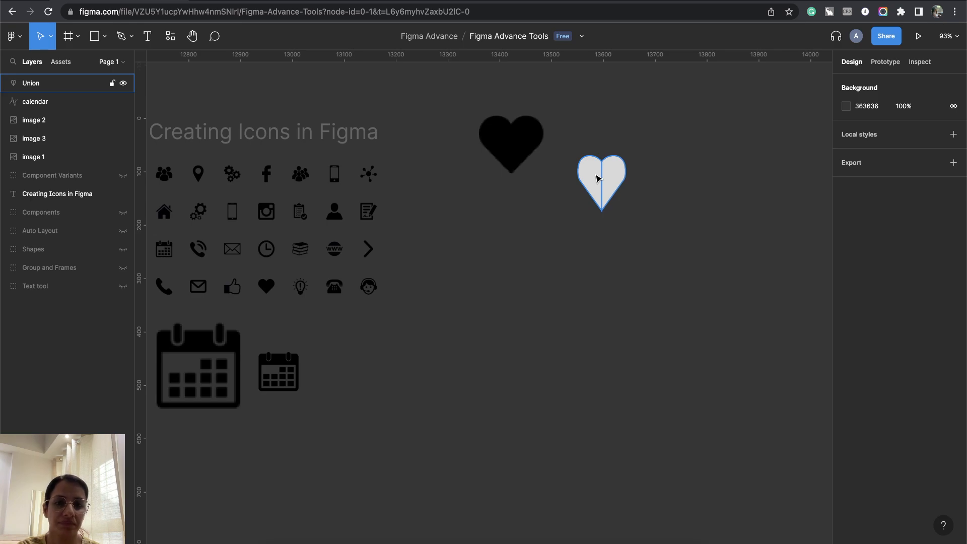
left_click_drag(599, 173, 559, 173)
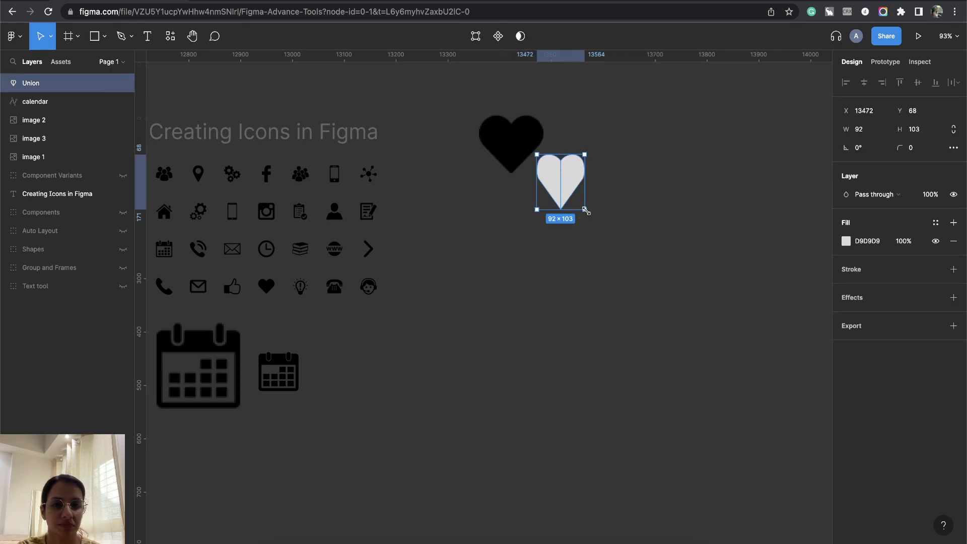
left_click_drag(585, 209, 567, 189)
left_click(587, 192)
Change the small heart's fill colour from light grey to black
left_click(556, 159)
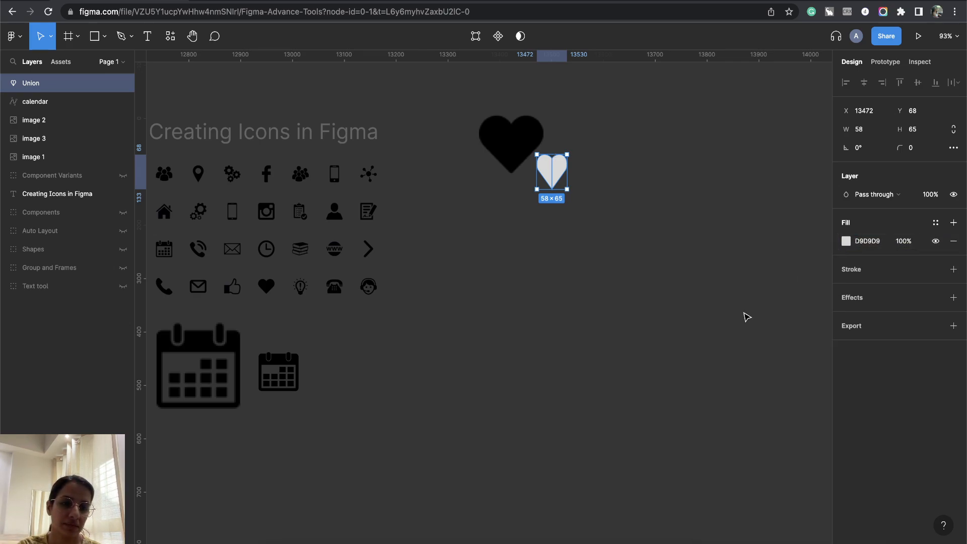
left_click(845, 241)
left_click_drag(765, 307, 697, 394)
left_click(821, 243)
left_click(687, 277)
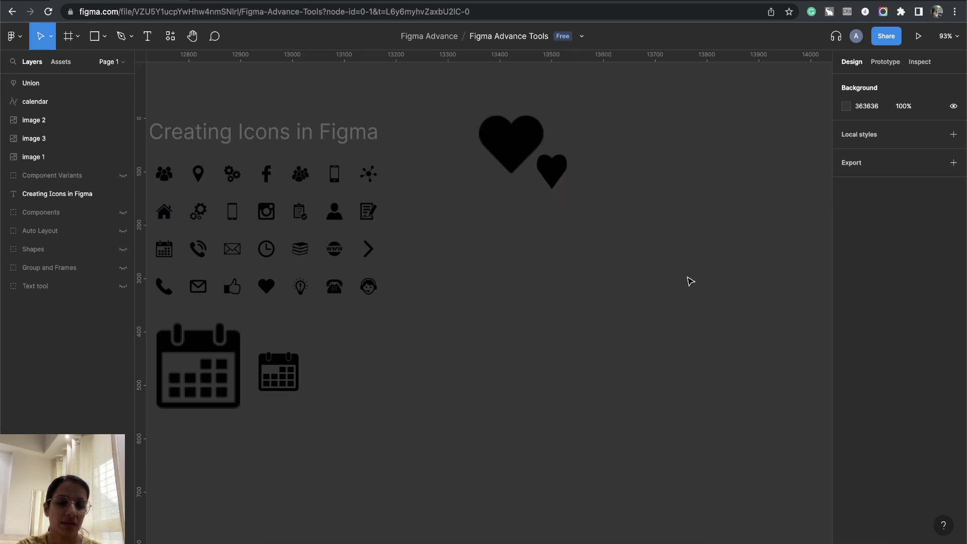
Move the reference heart image and the small heart together to just beside the calendar icons, below the icon grid
left_click(520, 136)
left_click(559, 170, "shift")
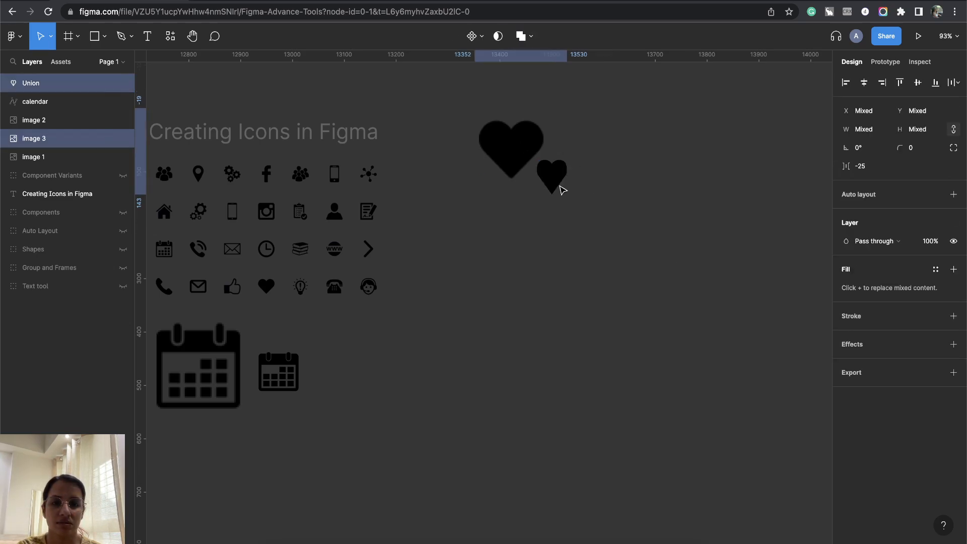
left_click_drag(562, 190, 396, 388)
left_click(306, 330)
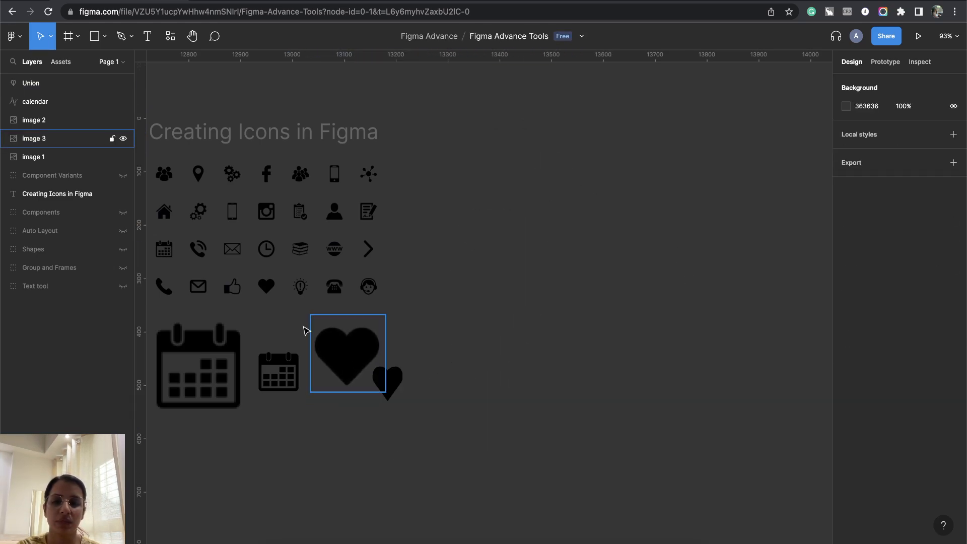
left_click_drag(453, 313, 479, 275)
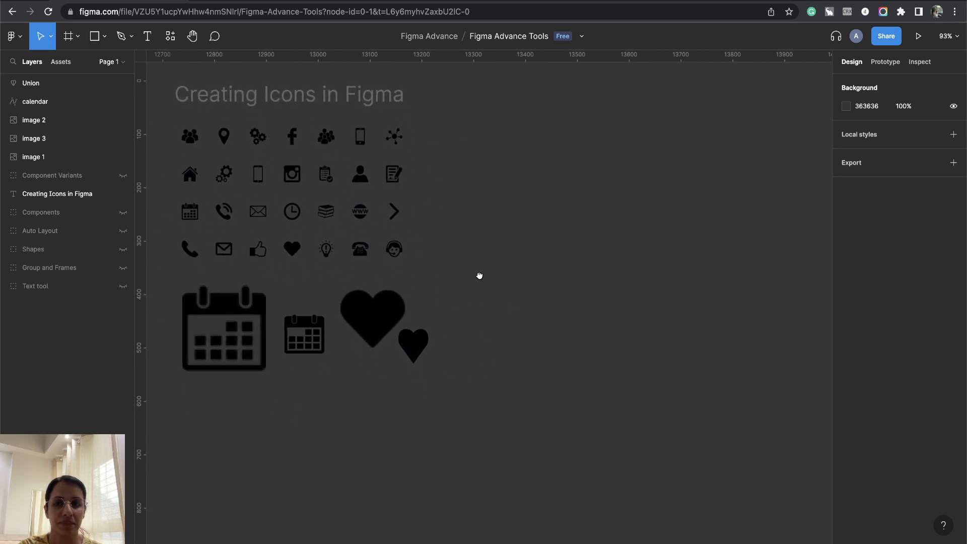